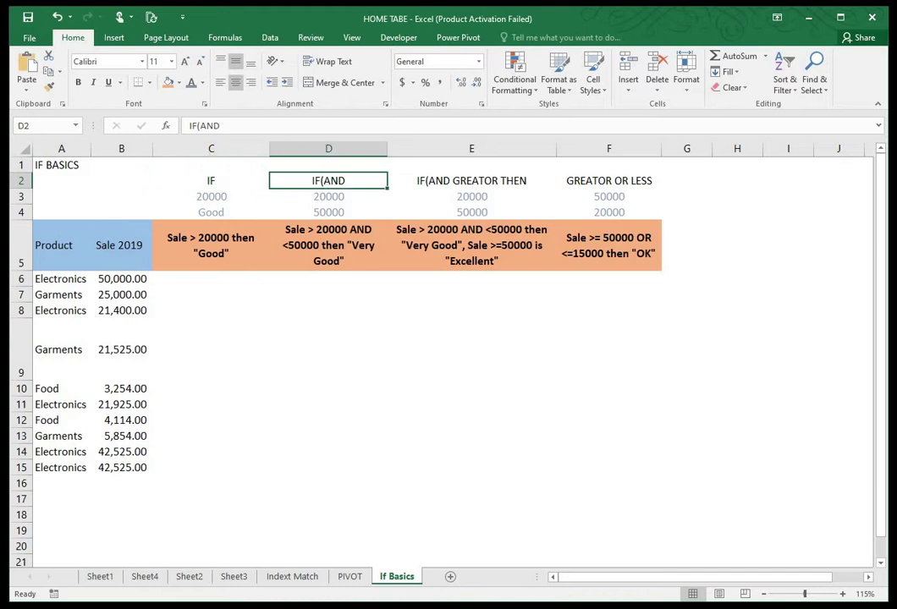
Apply thin light blue outline and inside borders to the table A5:F15 and to the cells C2:F4 above it.
click(471, 181)
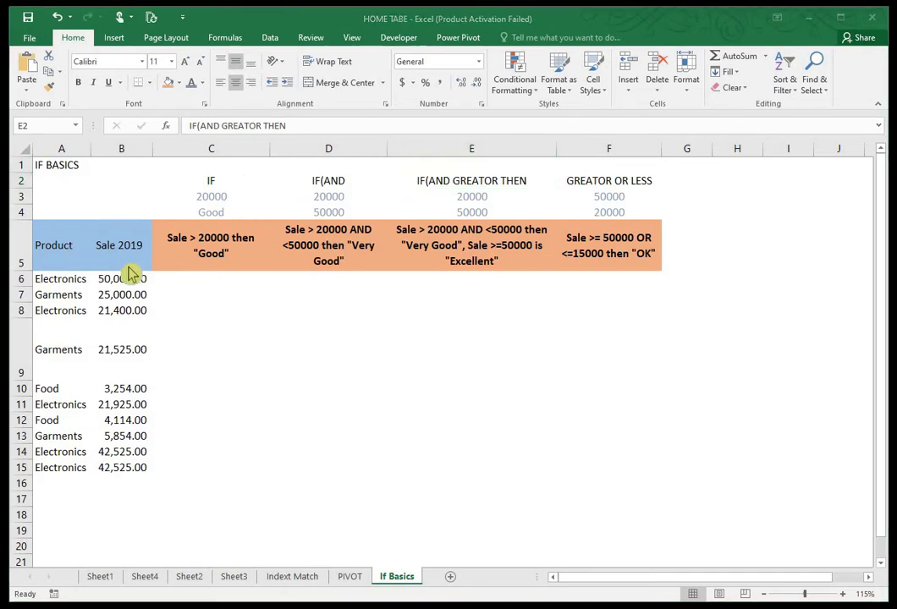
drag(59, 246, 597, 466)
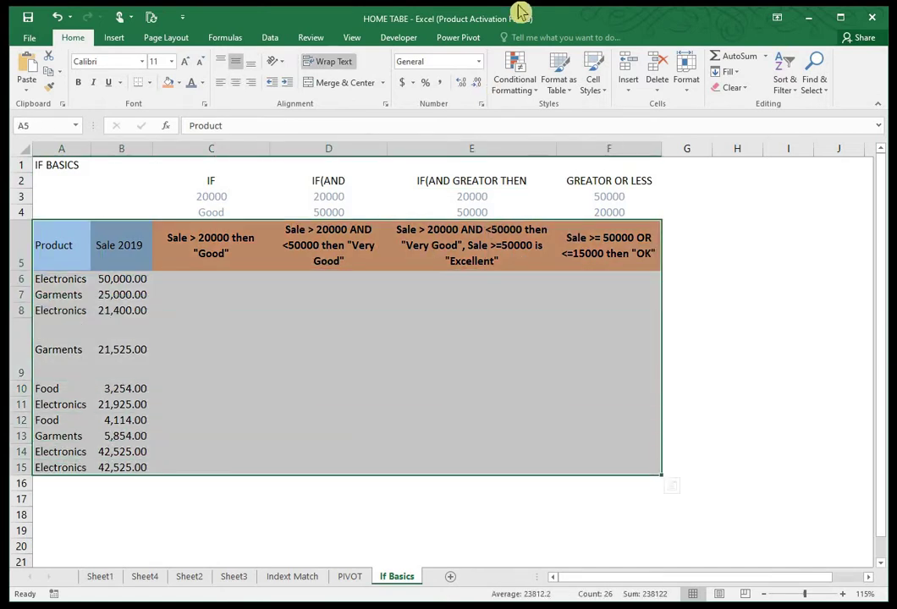
key(ctrl+1)
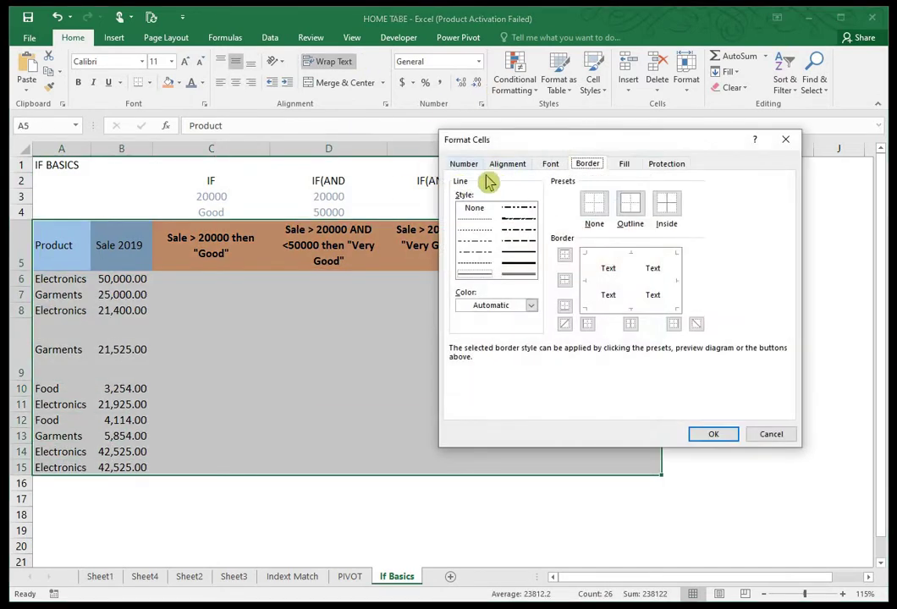
click(493, 305)
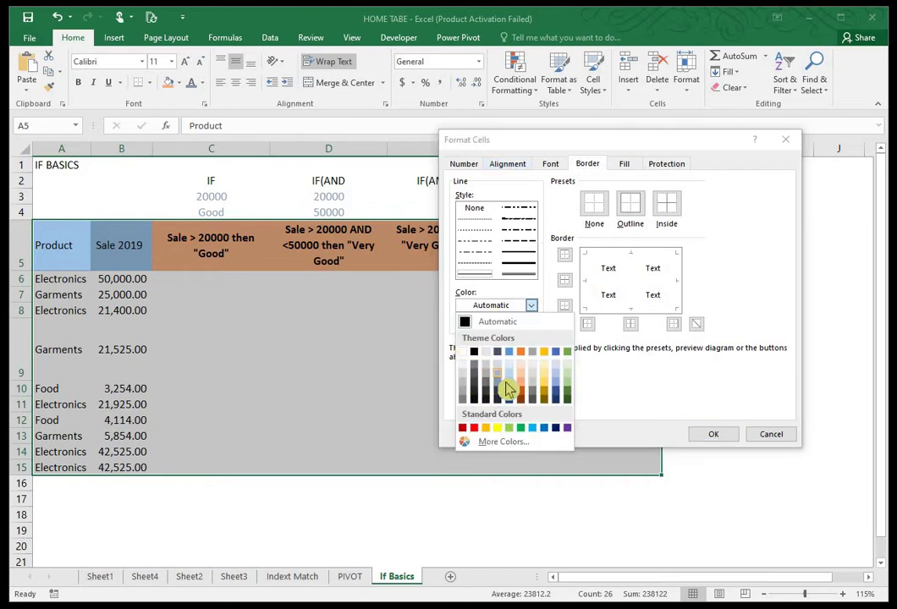
click(555, 364)
click(630, 204)
click(713, 434)
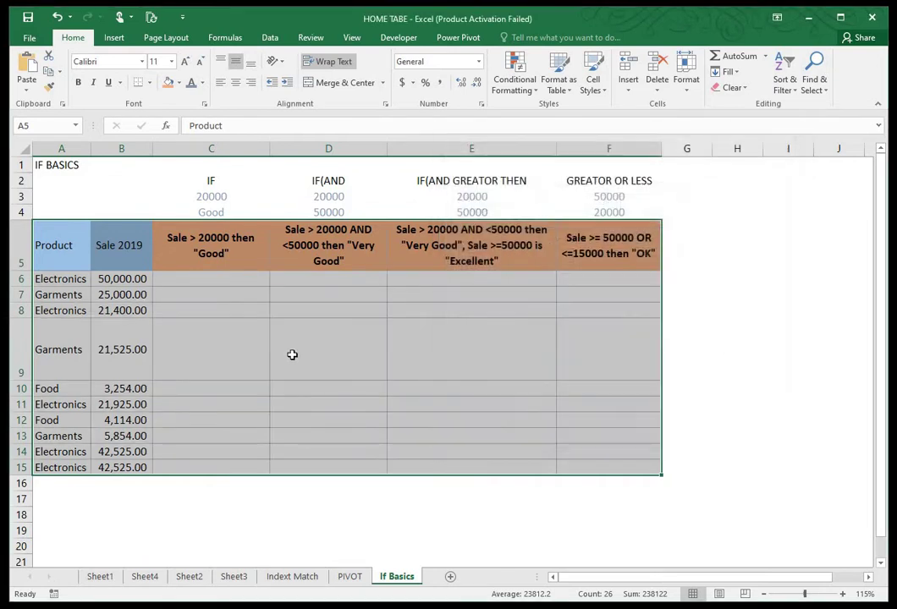
click(292, 355)
drag(210, 181, 614, 208)
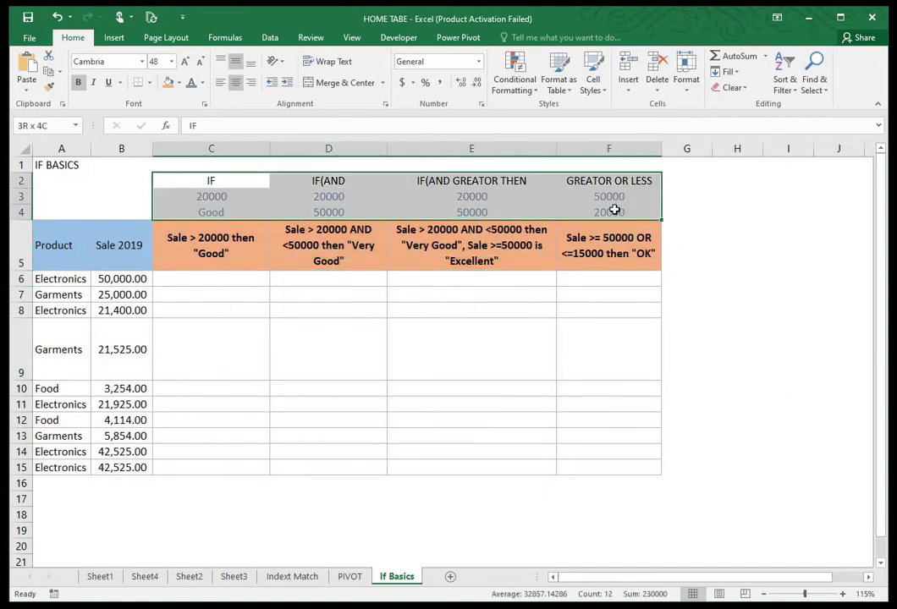
click(507, 355)
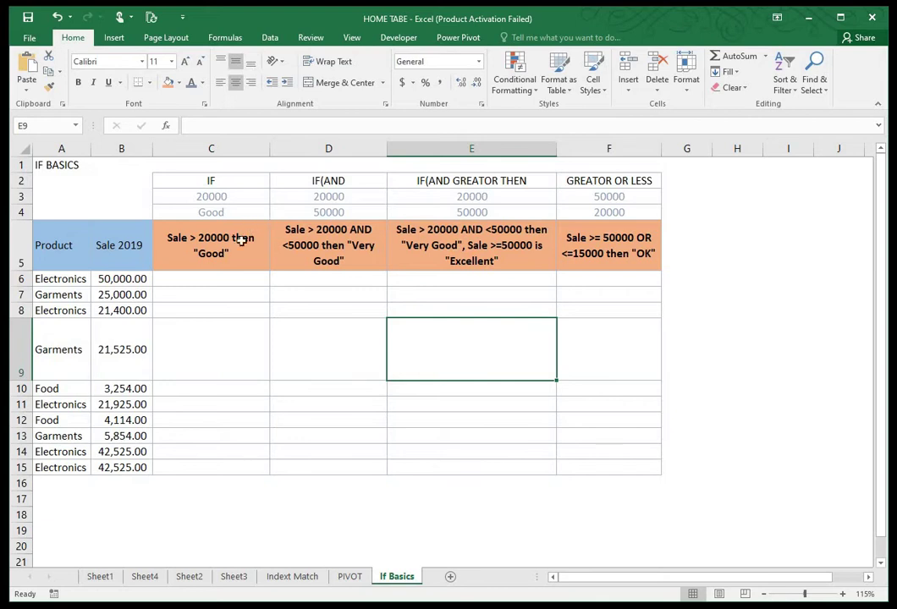
Review the Product and Sale 2019 columns and the condition in the header of column C.
click(190, 285)
click(240, 446)
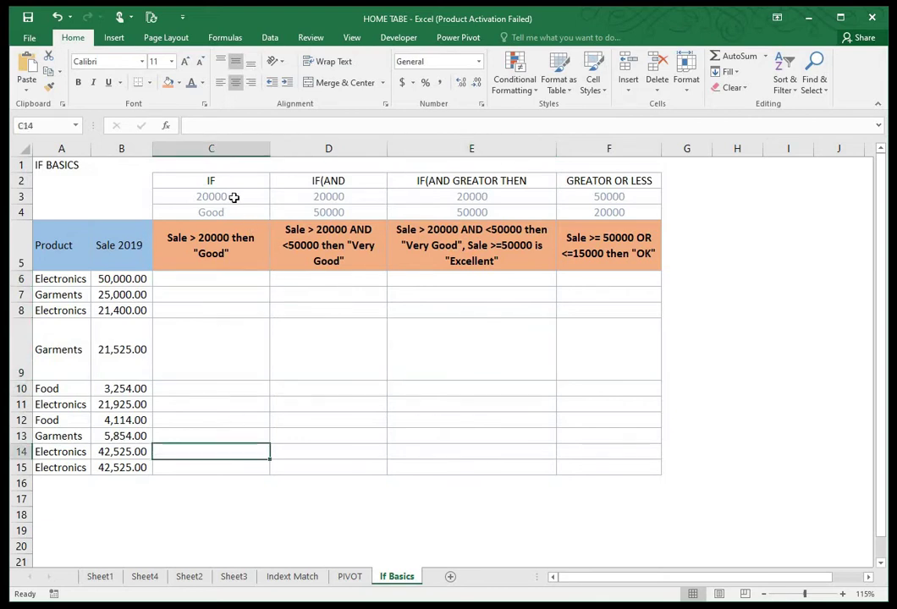
click(190, 276)
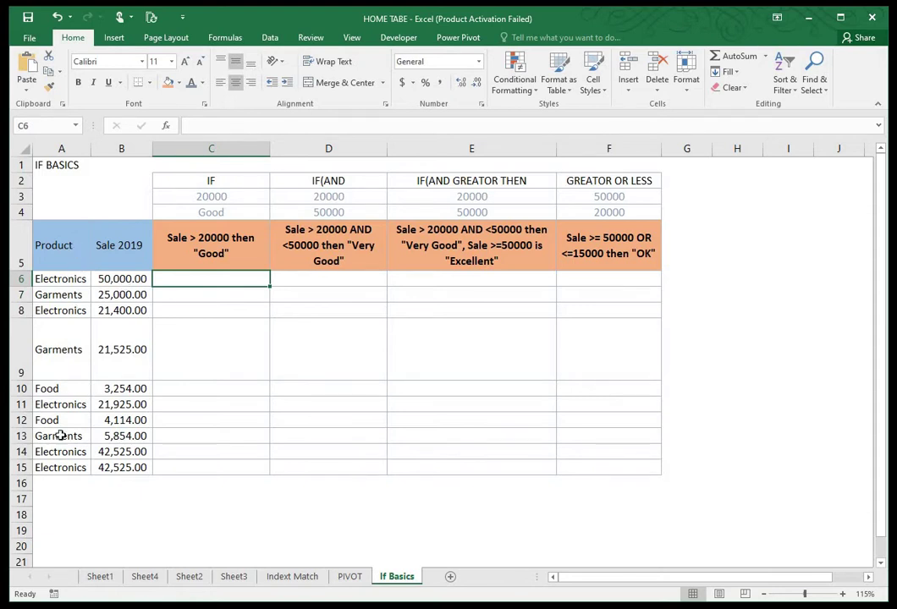
drag(61, 245, 61, 467)
drag(122, 243, 106, 466)
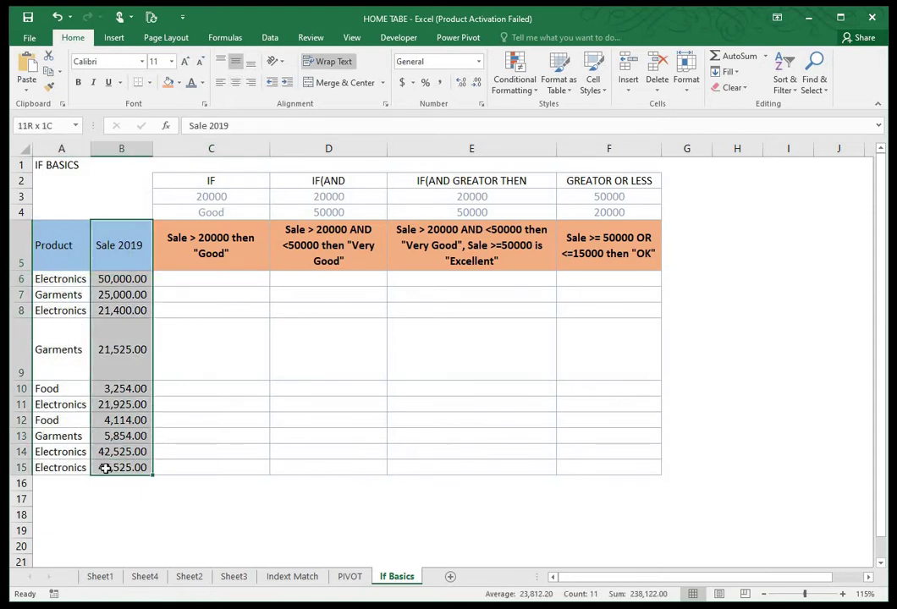
click(214, 243)
Enter the formula =IF(B6>20000,"Good") in cell C6.
click(210, 279)
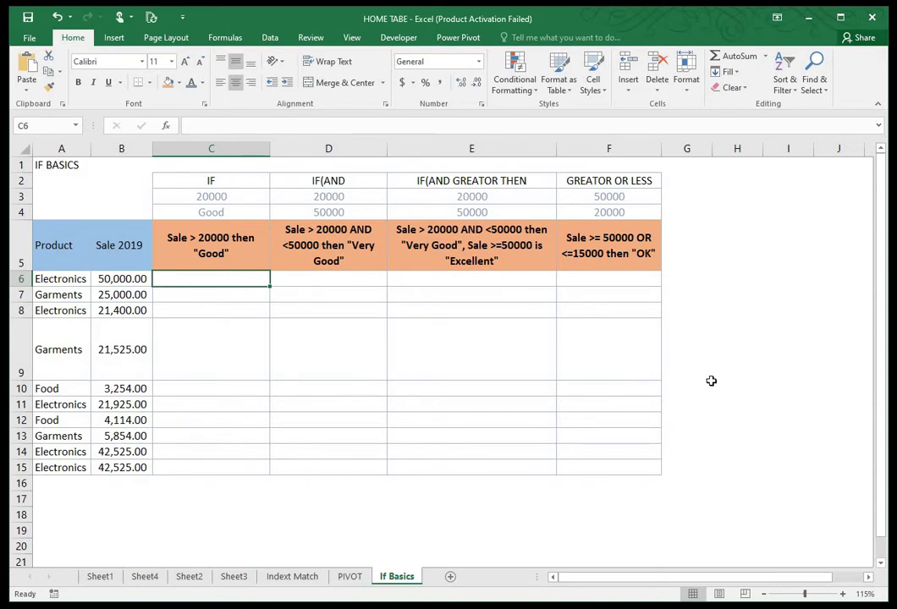
text(=IF()
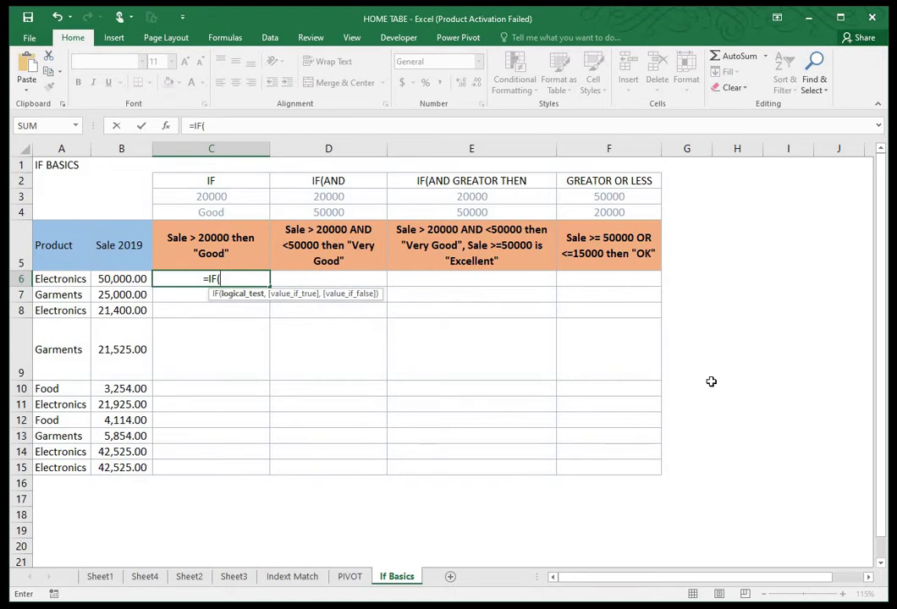
click(115, 280)
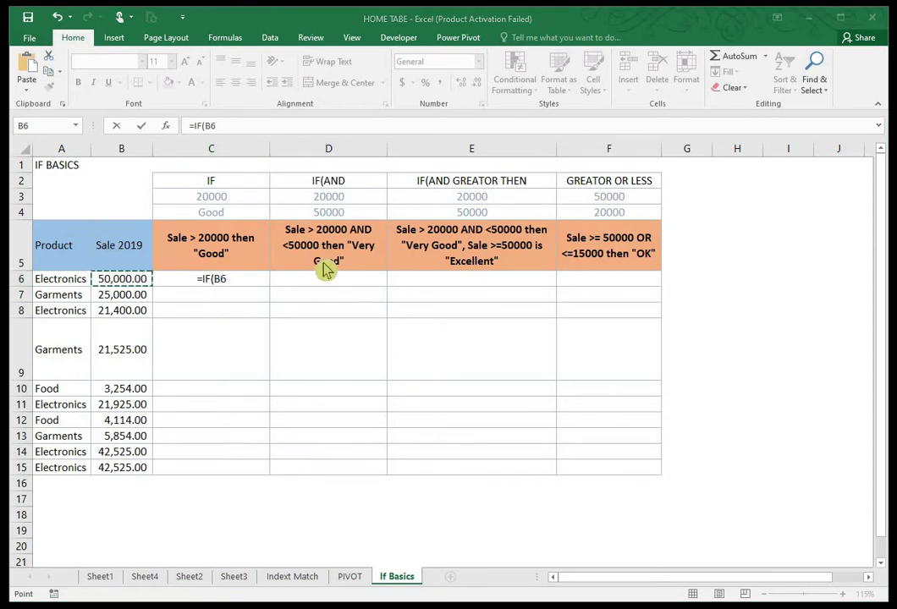
click(249, 279)
text(>)
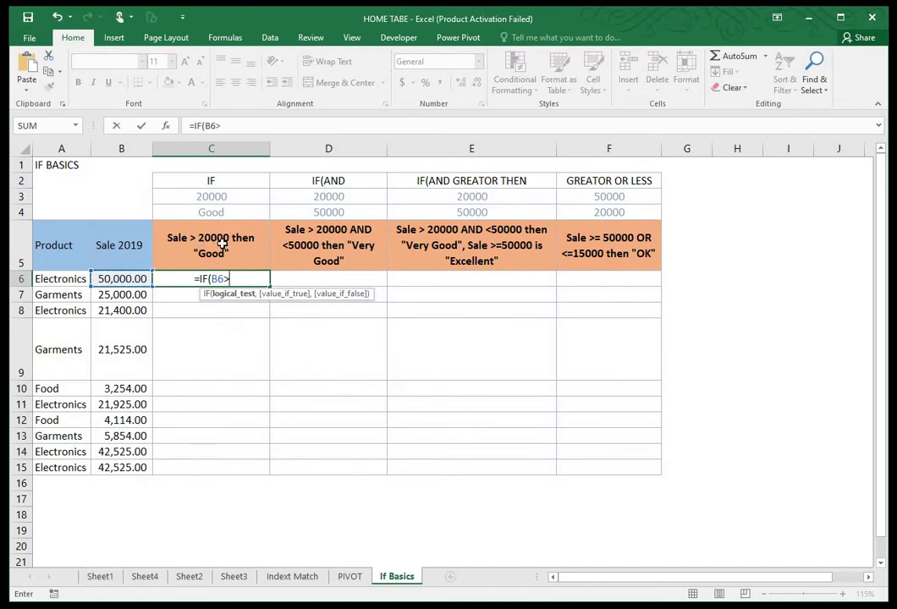
text(20)
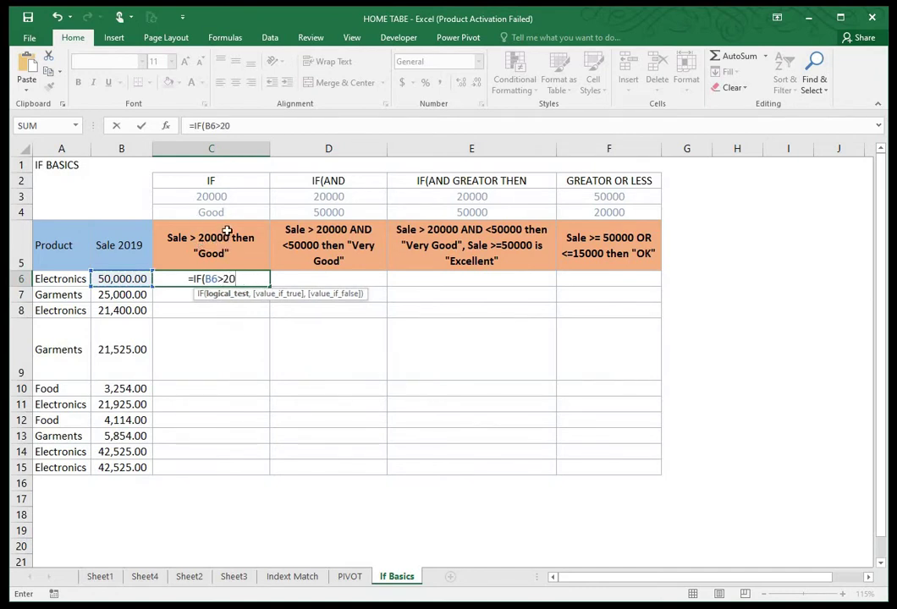
text(000)
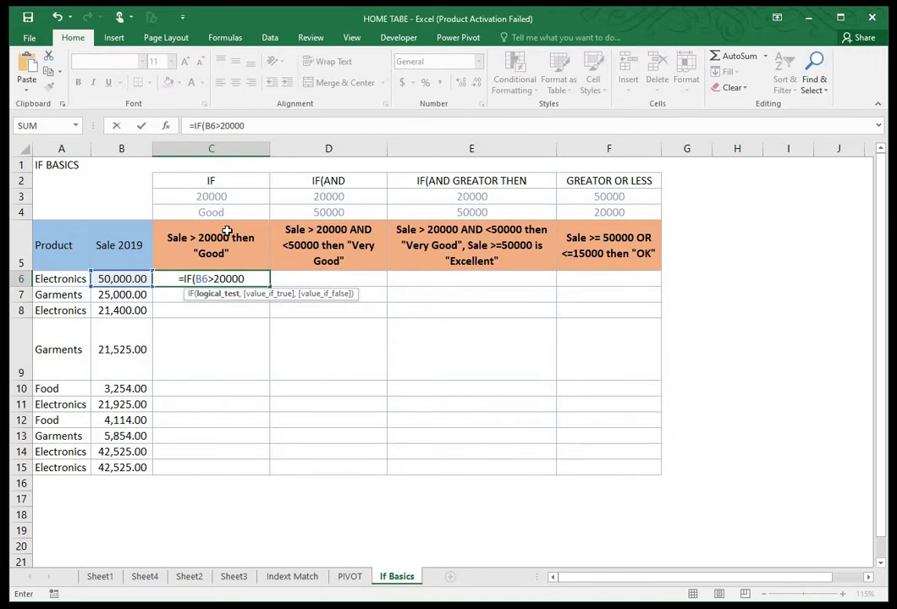
text(,)
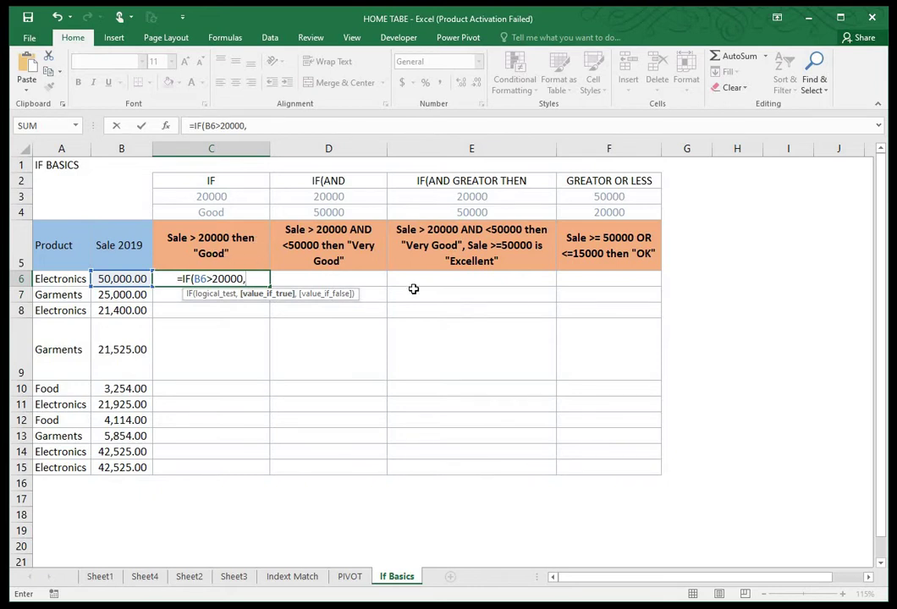
text(")
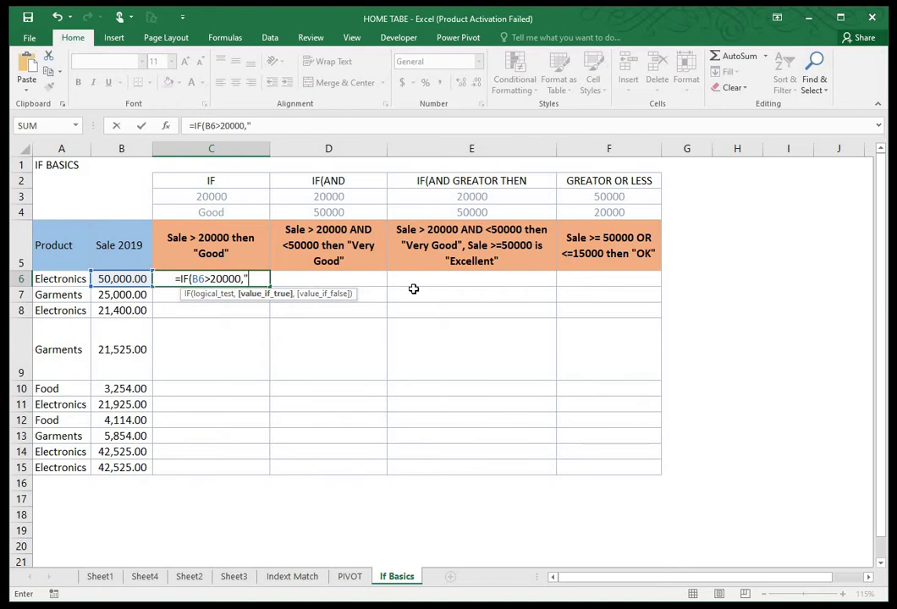
text(g)
key(BackSpace)
text(Good)
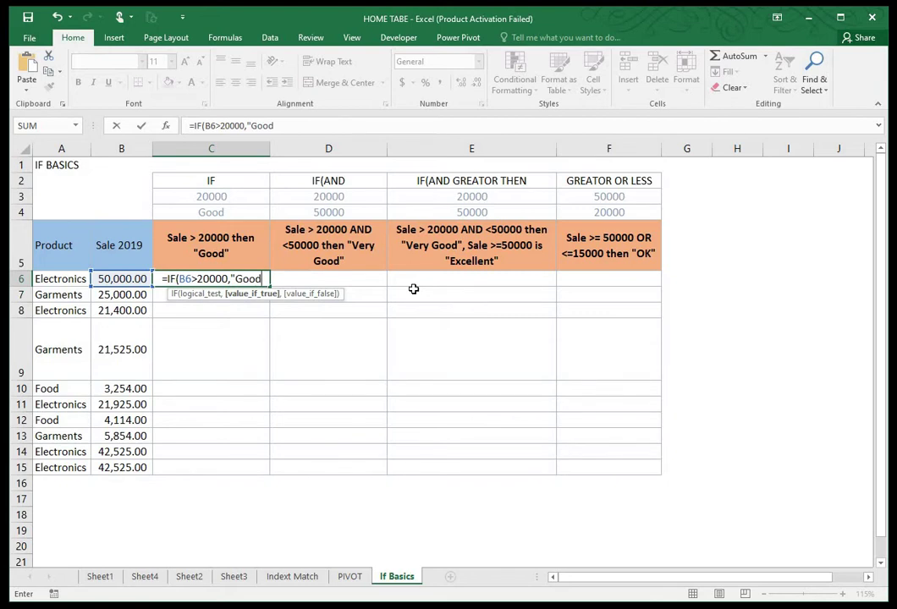
text(")
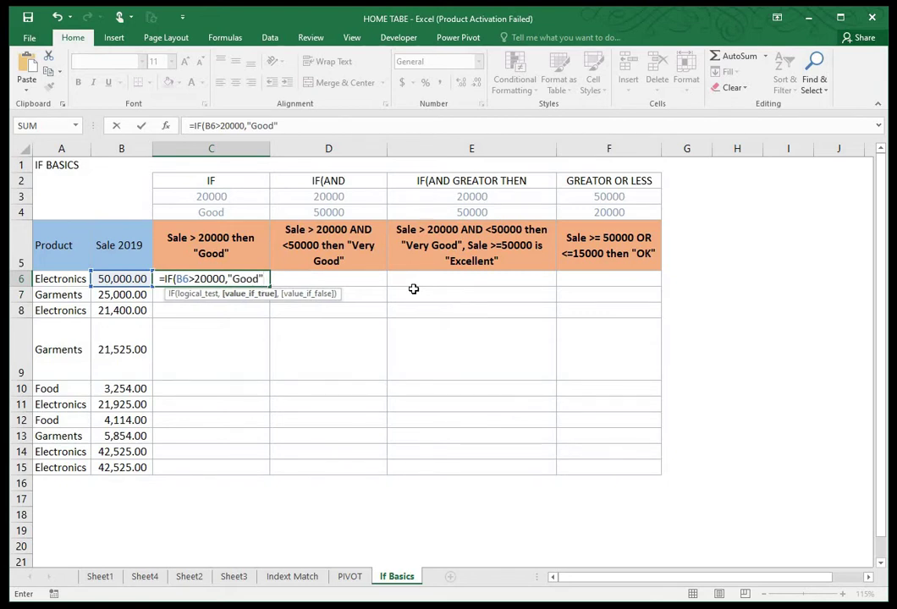
key(Return)
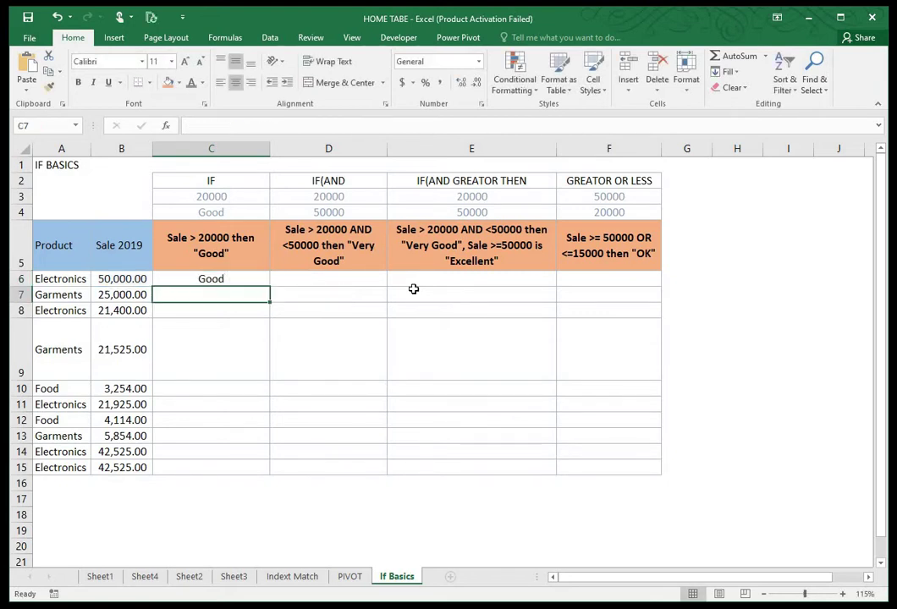
Fill the IF formula from C6 down through C15.
click(127, 283)
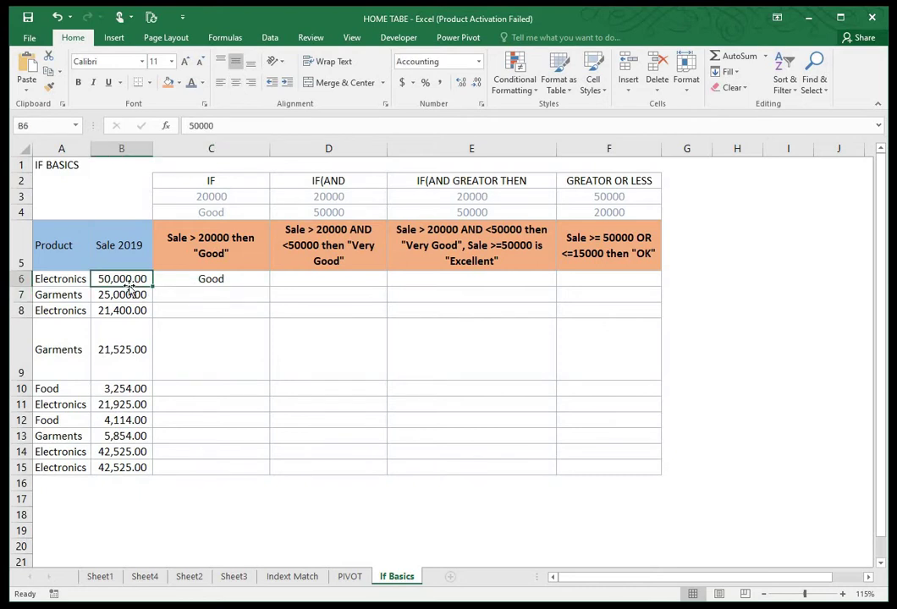
click(193, 279)
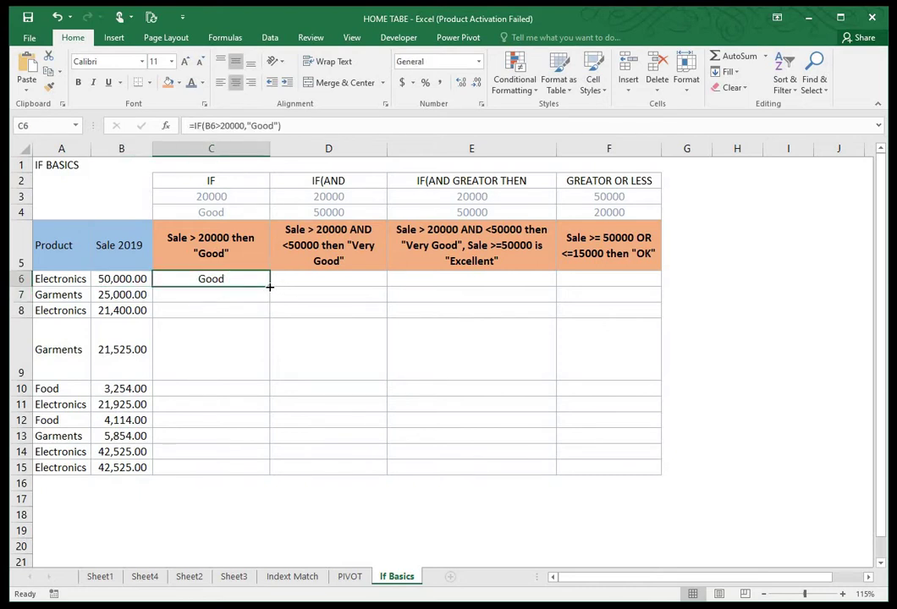
drag(269, 287, 331, 484)
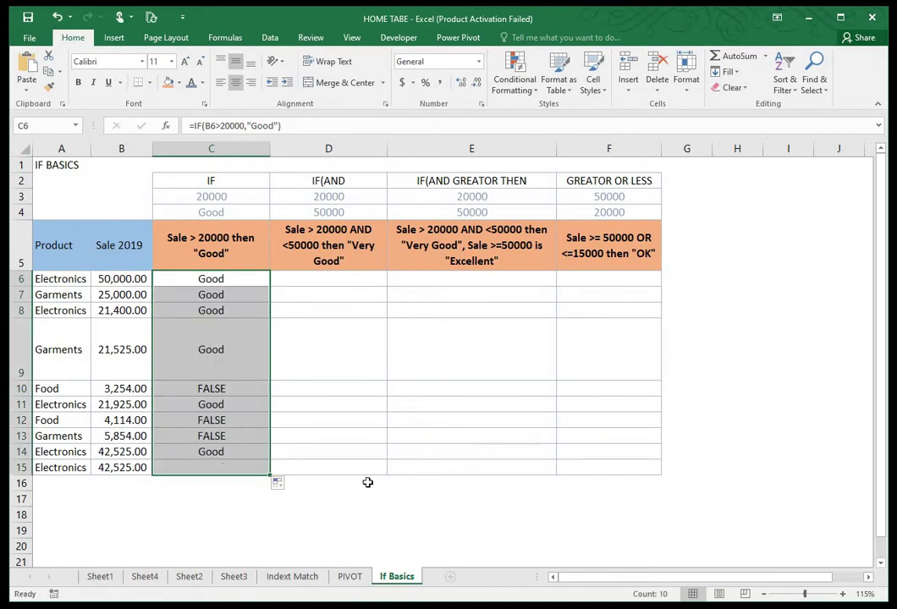
Examine the results in C10, C12 and C13, comparing C10 with its sale amount in B10.
click(344, 393)
click(226, 395)
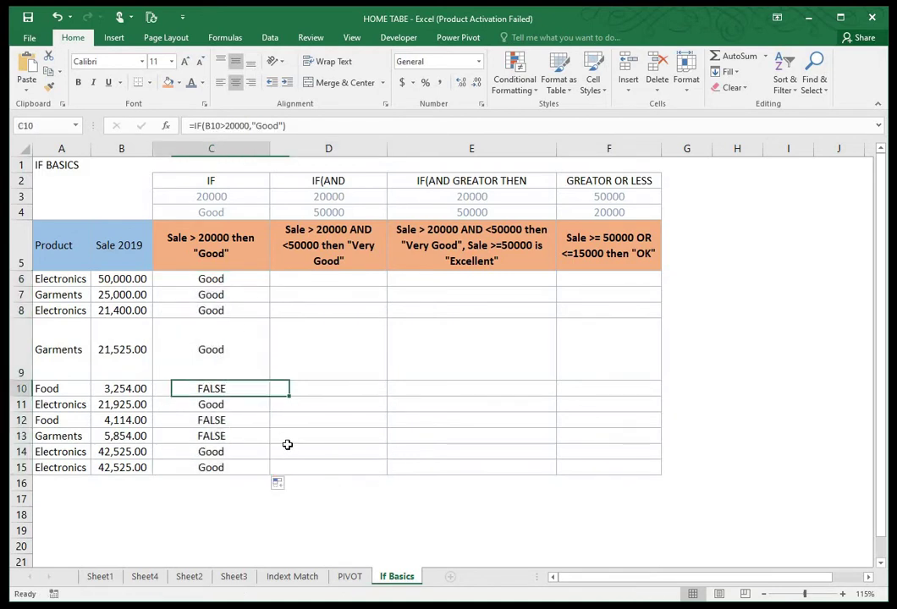
click(130, 389)
click(230, 391)
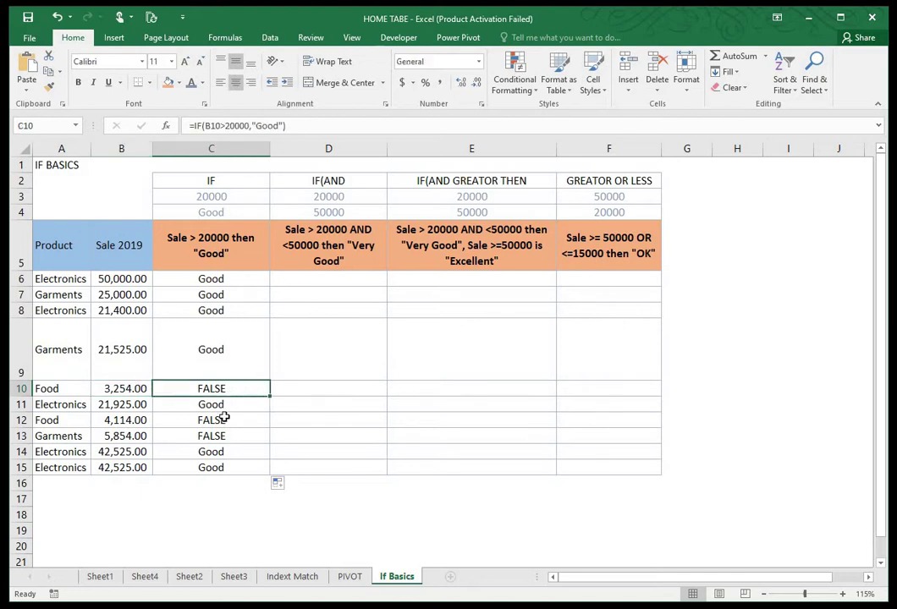
click(225, 418)
click(237, 436)
Change the formula in C6 to =IF(B6>20000,"Good","") and fill it down through C15.
click(245, 279)
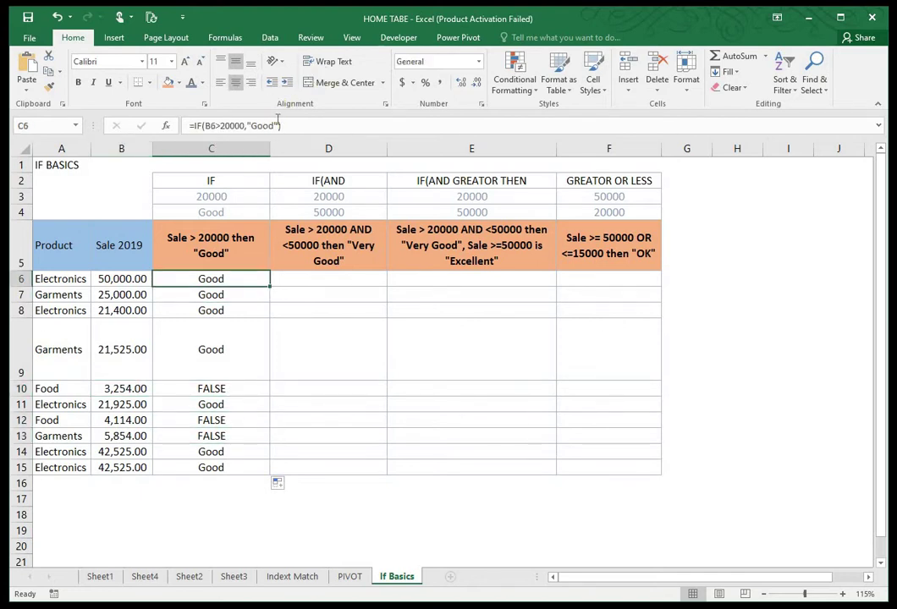
click(277, 126)
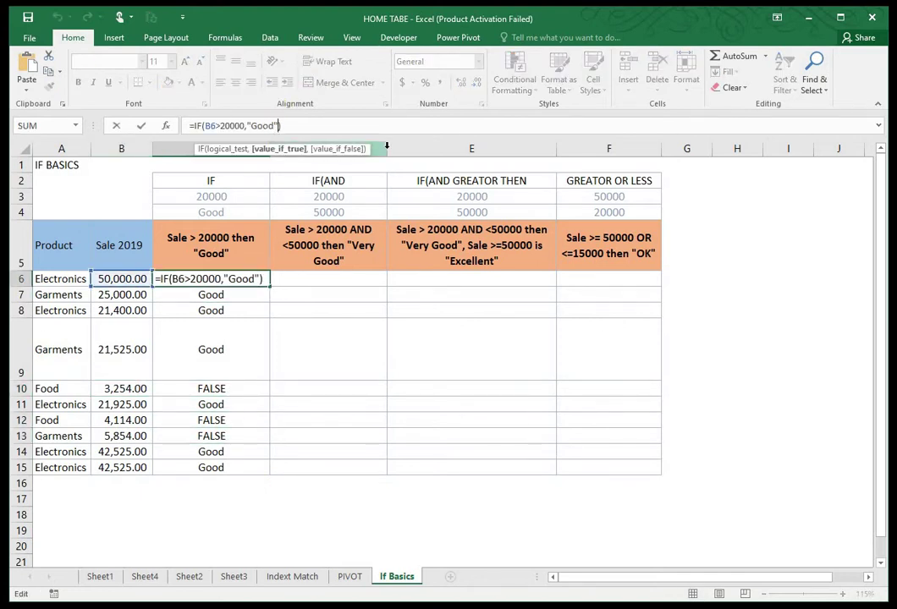
text(,)
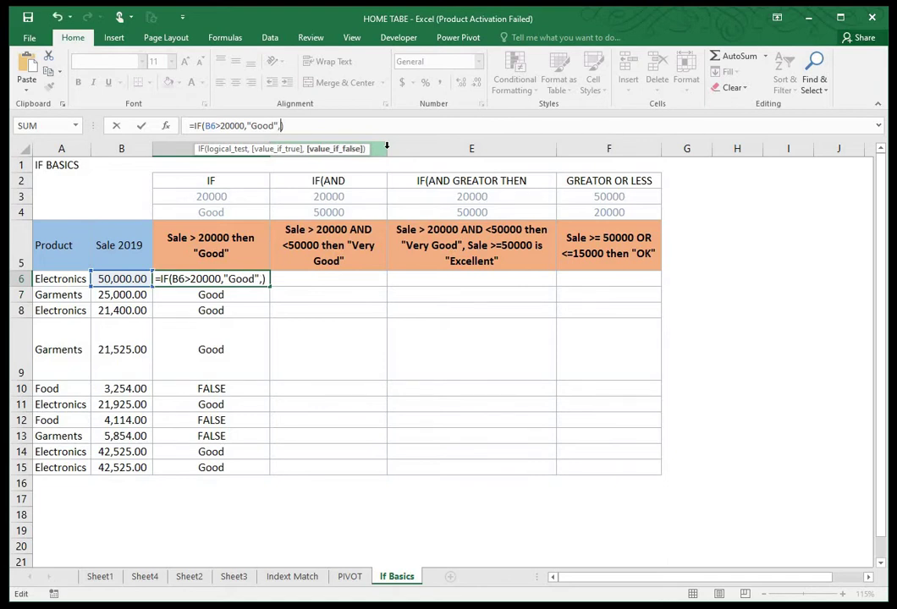
text("")
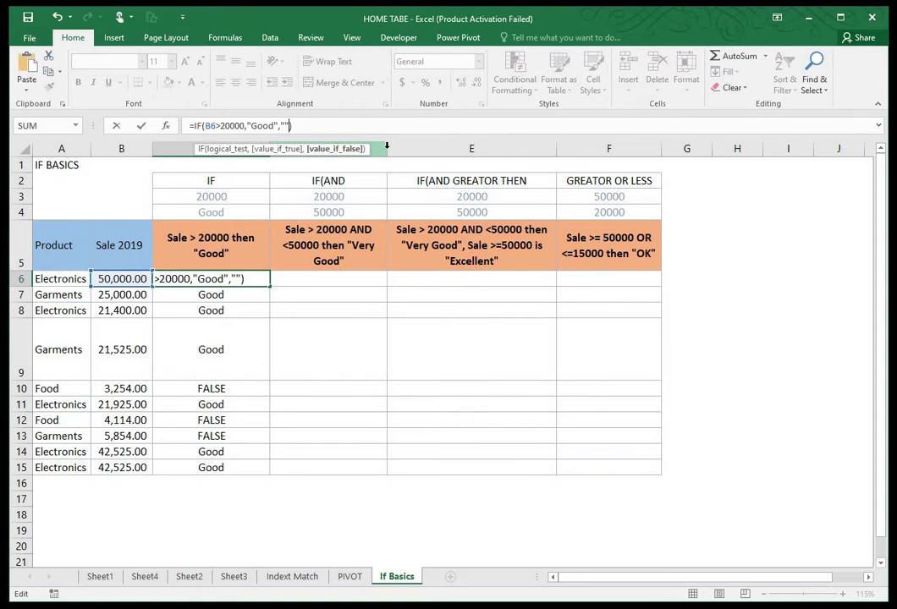
key(Return)
click(240, 278)
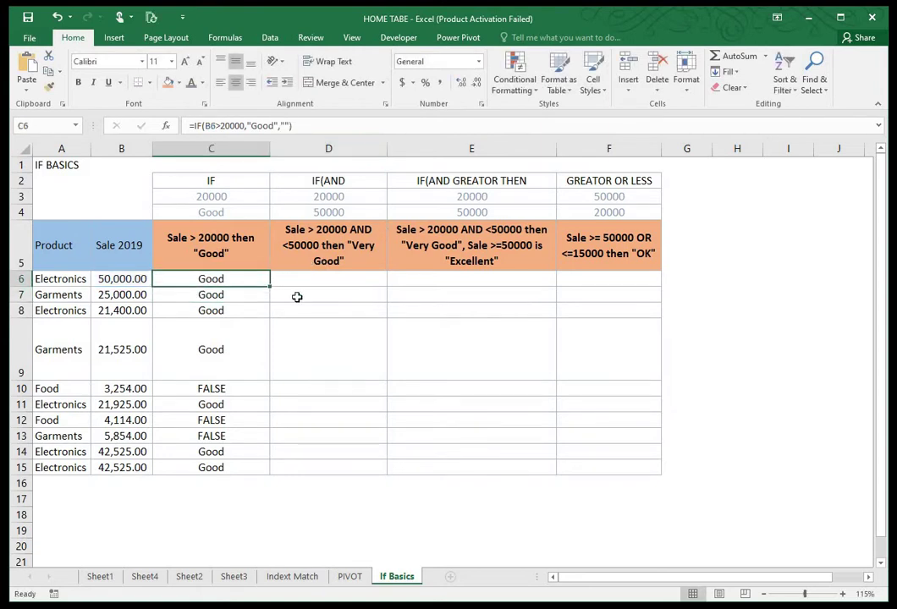
double_click(268, 288)
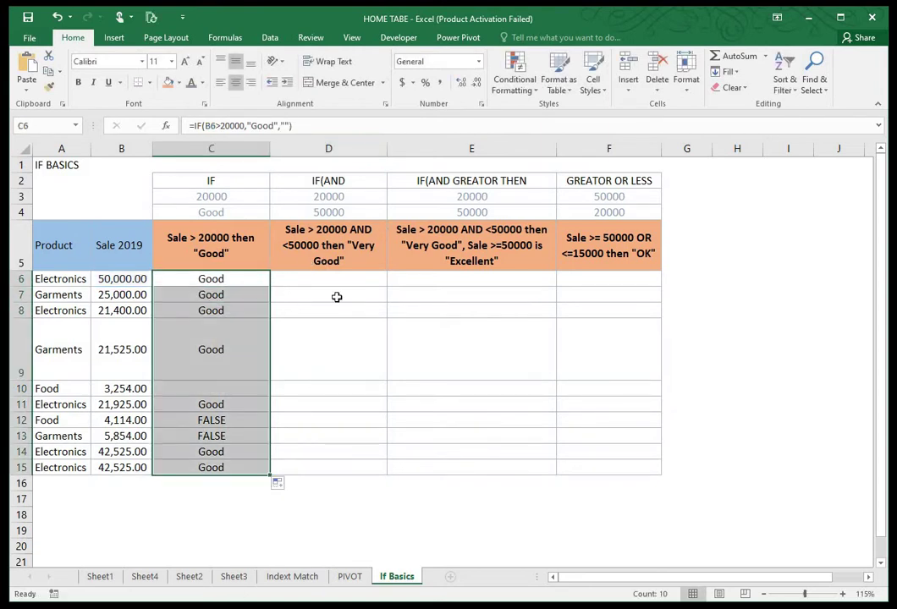
Check the updated formulas and results in column C for the rows with sales below 20000.
click(320, 366)
key(Left)
key(Down)
key(Down)
key(Down)
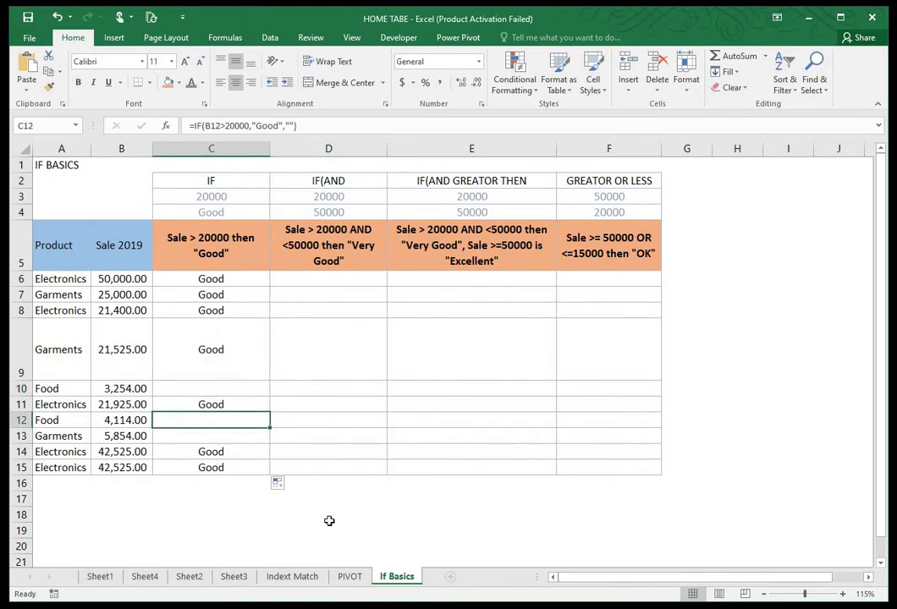
key(Down)
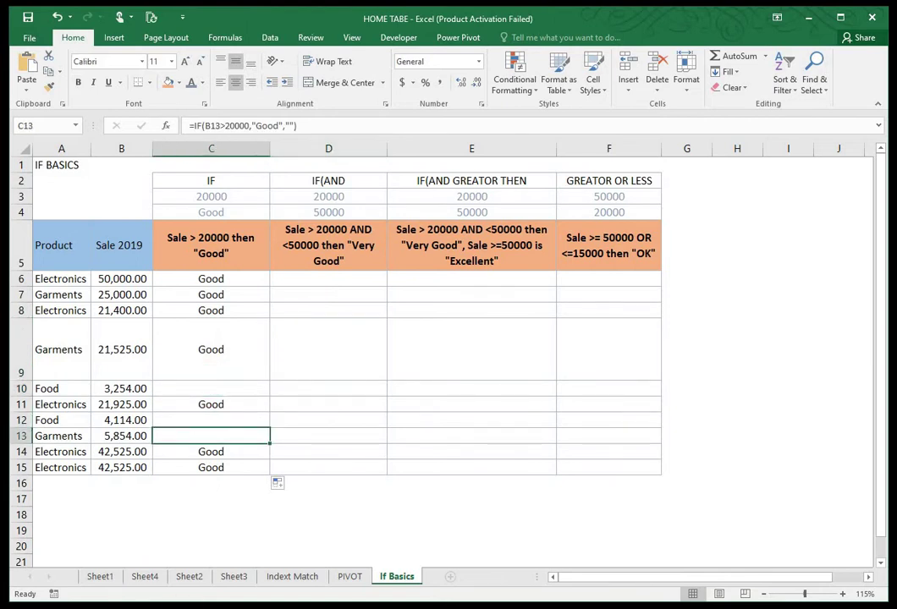
click(232, 277)
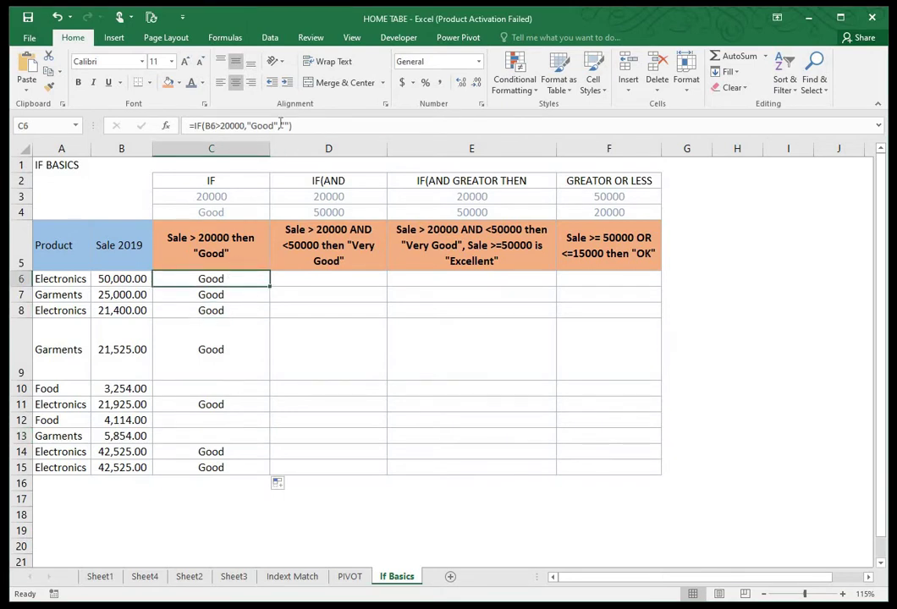
Inspect the empty-text argument "" in C6's formula and compare it with the results in C10, C12 and C13.
double_click(280, 125)
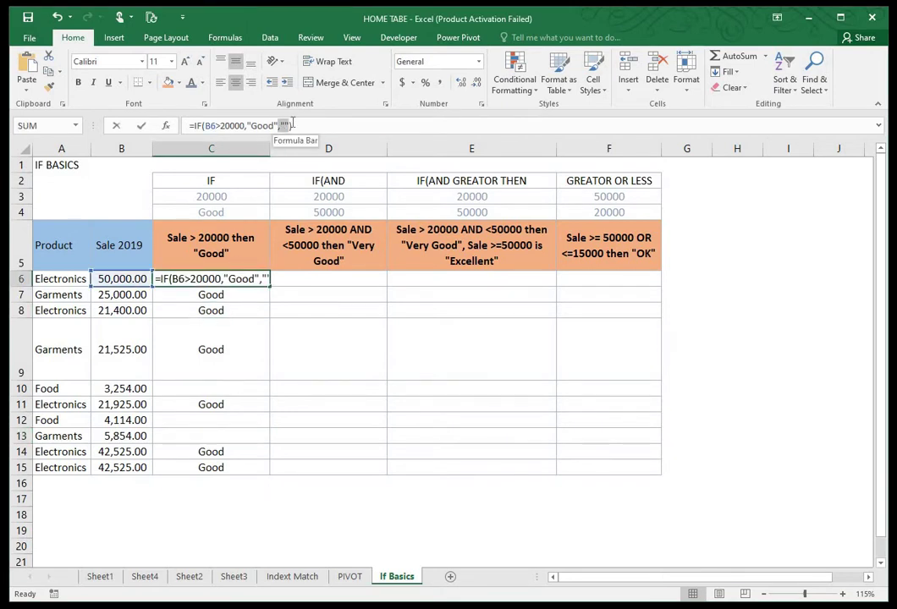
click(310, 314)
click(216, 388)
click(220, 420)
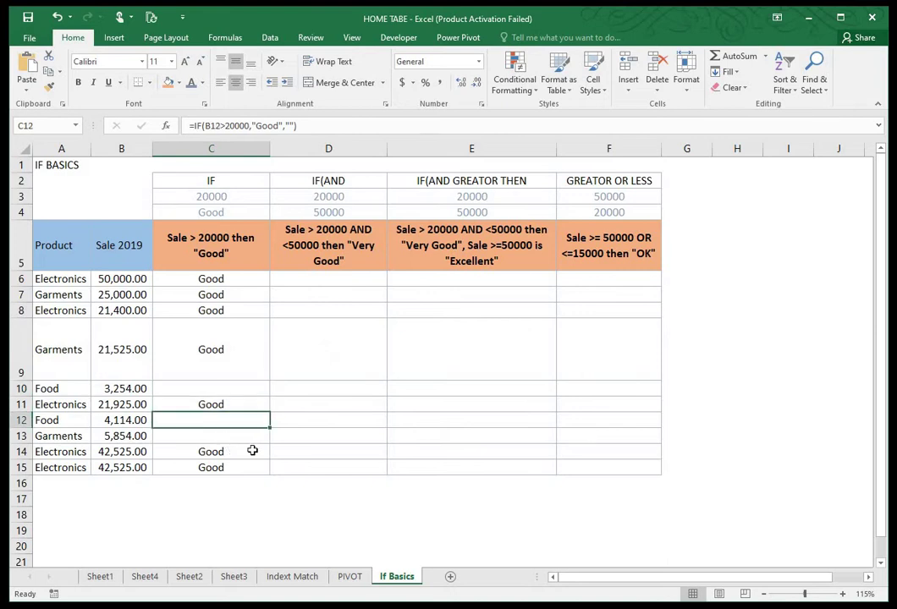
click(253, 437)
Replace everything after B6> in C6's IF formula with the absolute reference $C$3 as the comparison threshold.
click(259, 278)
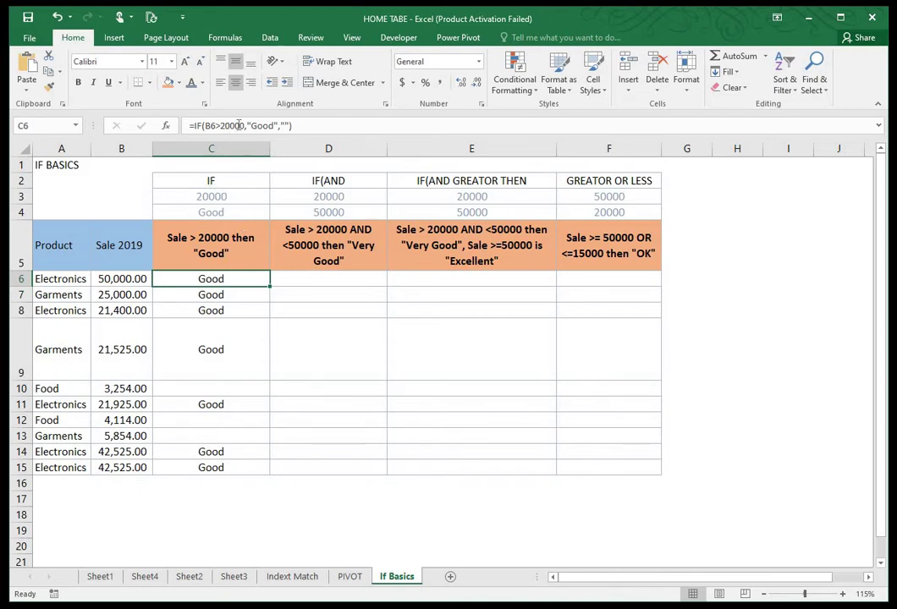
drag(221, 125, 349, 123)
key(BackSpace)
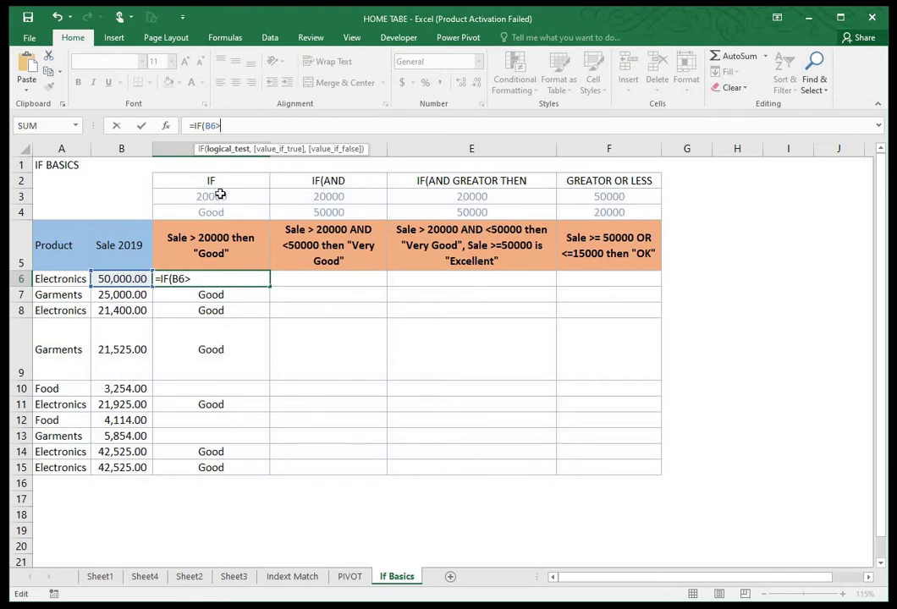
drag(360, 153, 538, 144)
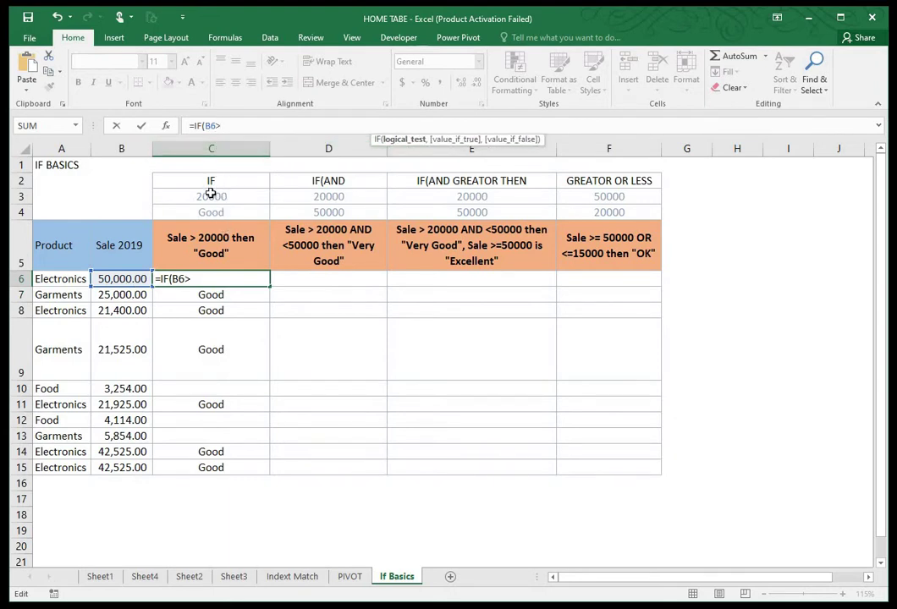
click(236, 193)
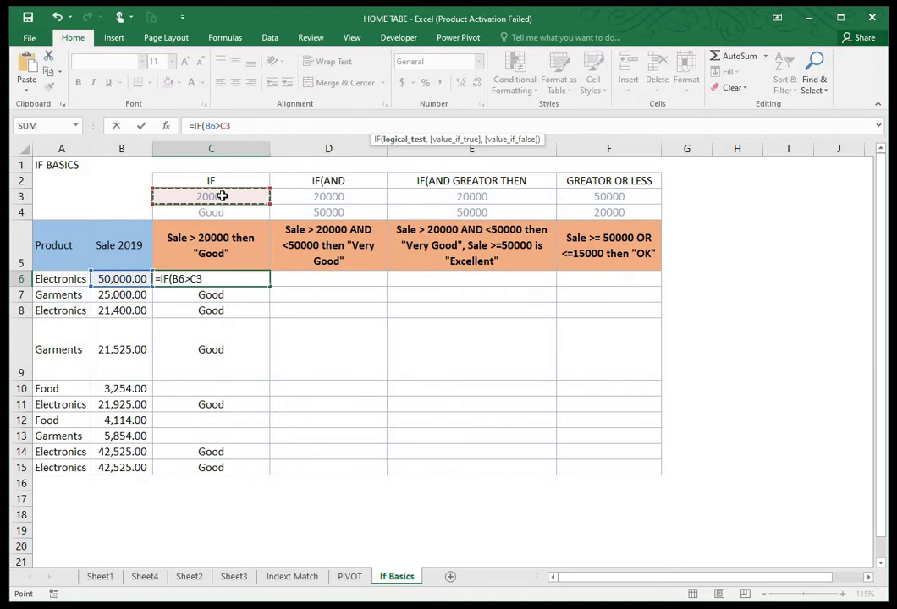
key(F4)
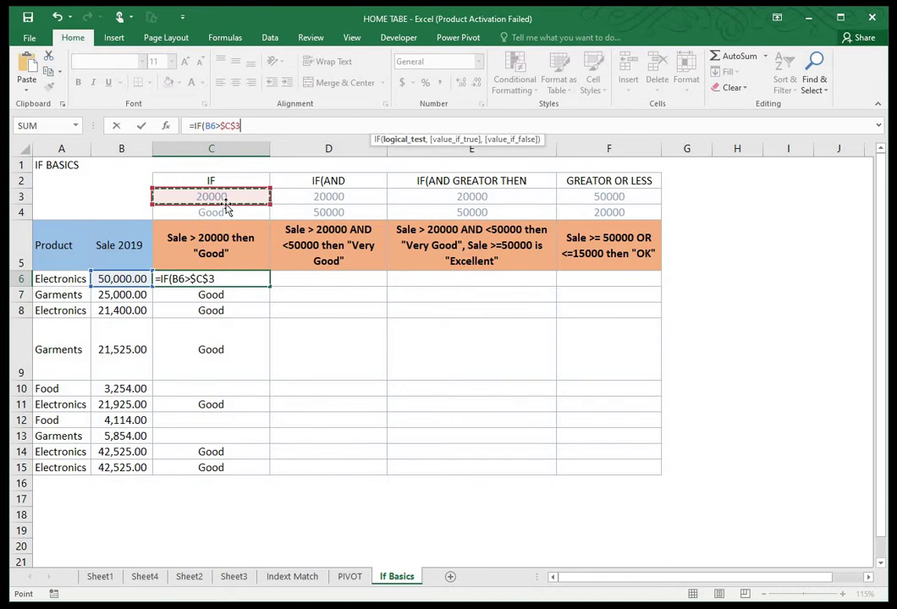
Complete C6's formula as =IF(B6>$C$3,$C$4,"") and fill it down through C15.
text(,)
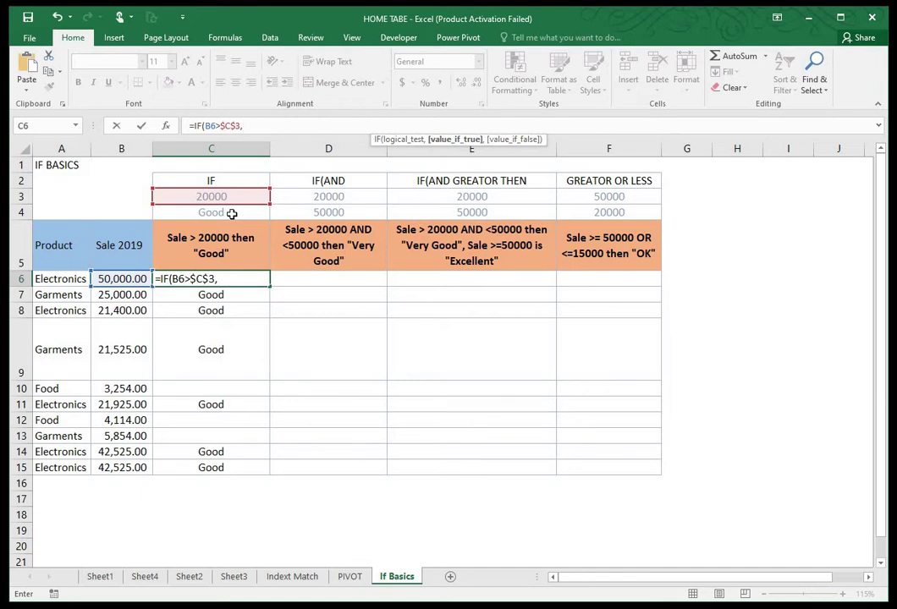
click(232, 214)
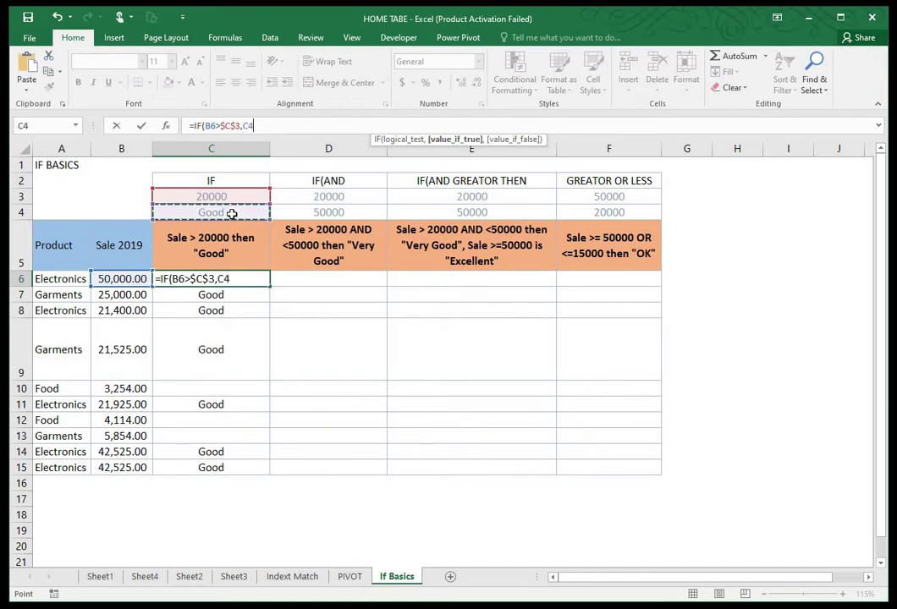
key(F4)
text(,)
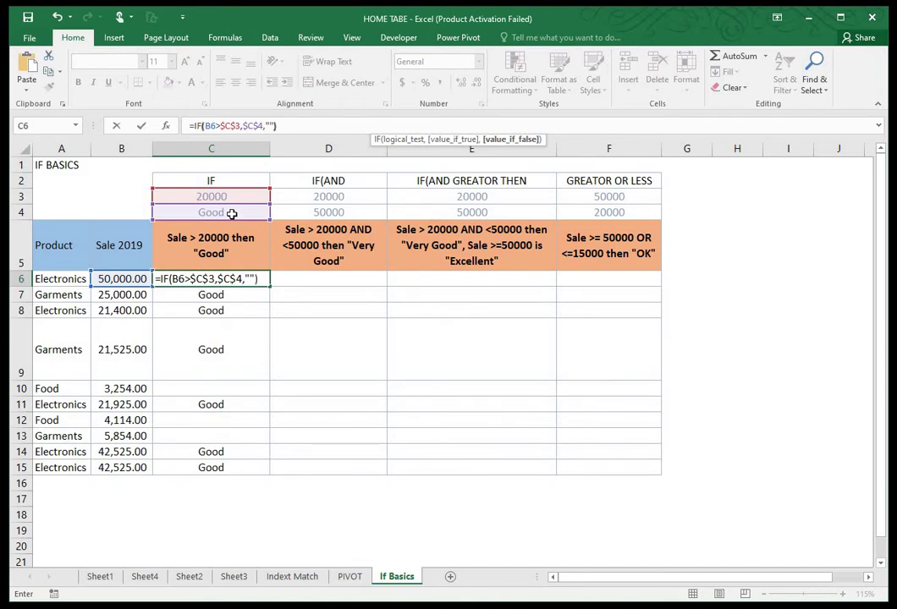
key(Return)
click(236, 279)
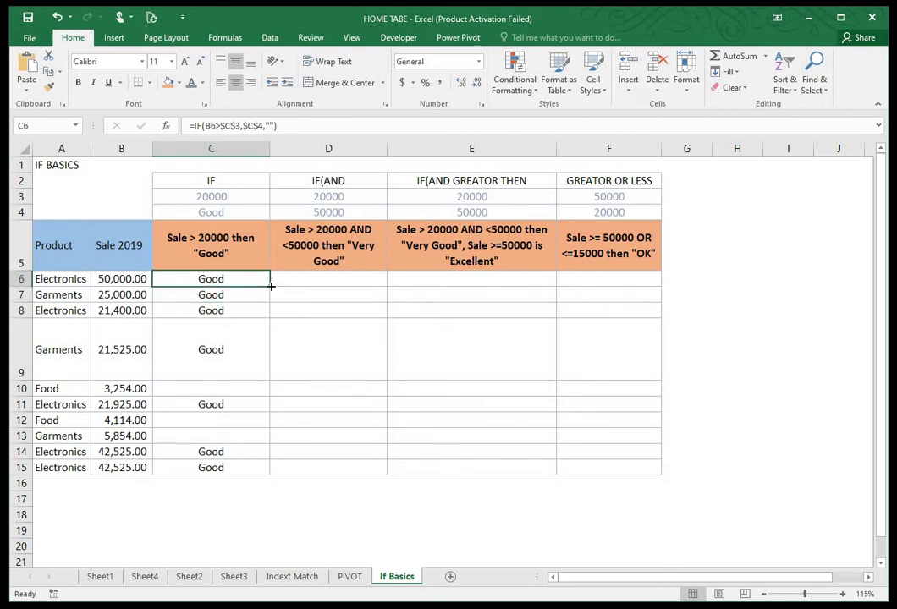
double_click(270, 286)
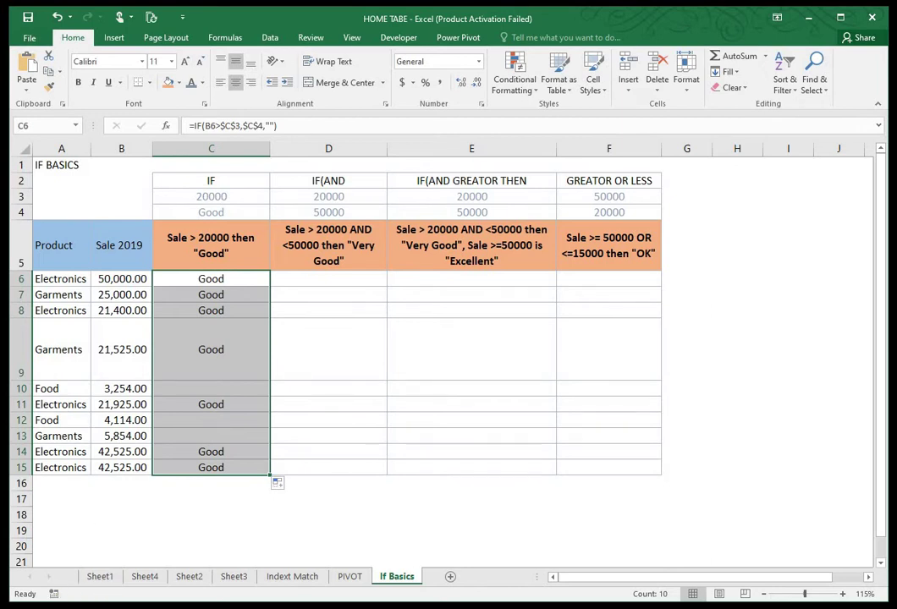
Examine the cell-referenced formulas and results in column C, along with the criteria values in row 3.
click(243, 264)
click(241, 295)
click(230, 419)
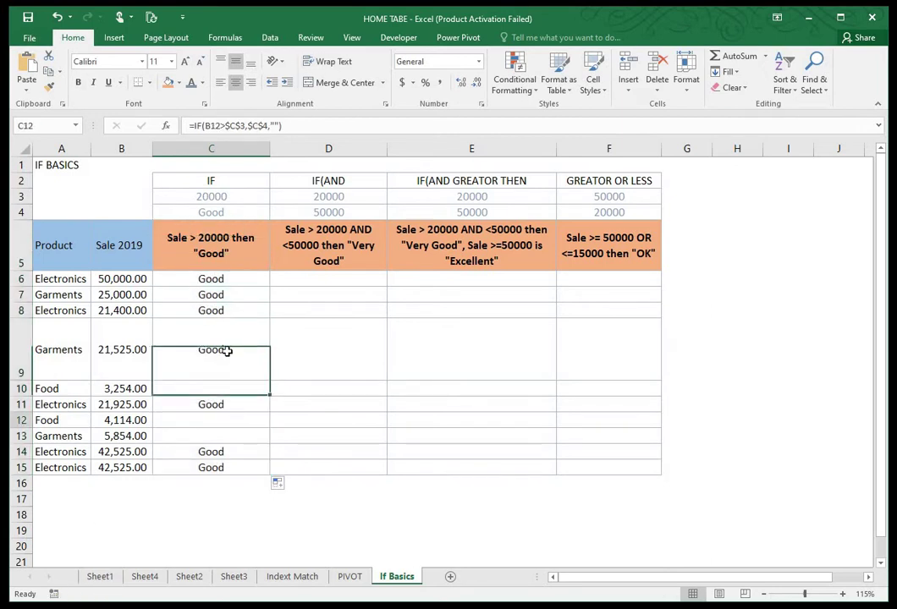
click(216, 310)
click(207, 269)
click(238, 279)
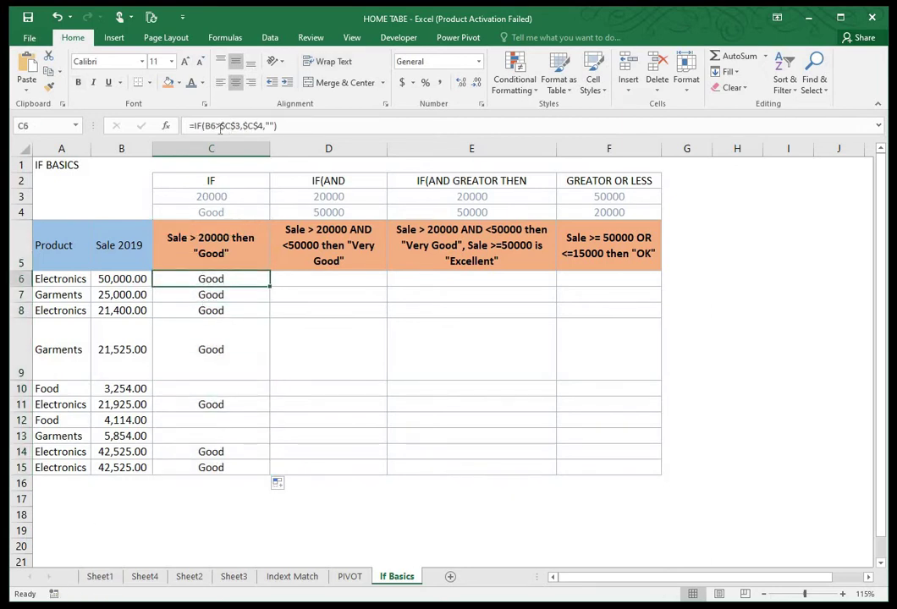
drag(135, 196, 600, 198)
click(212, 336)
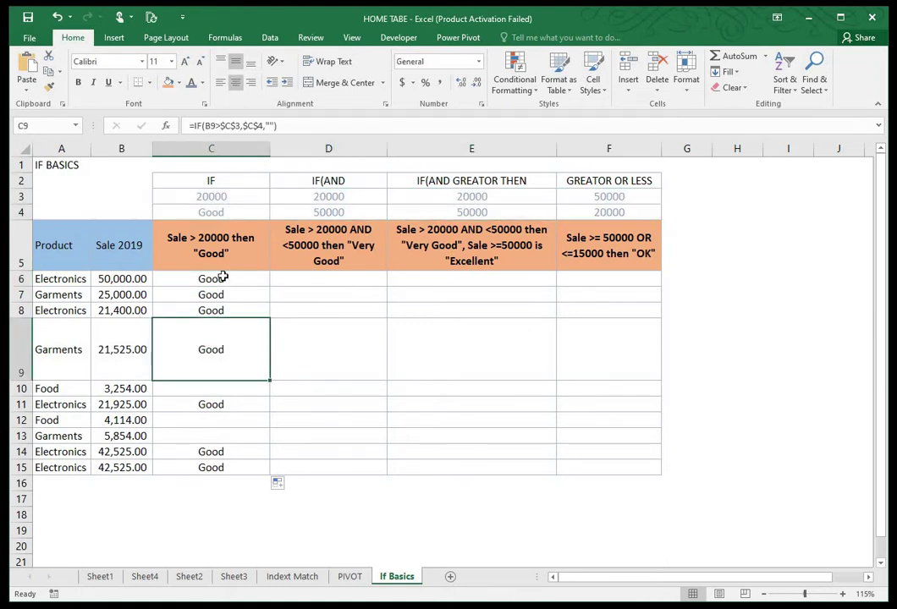
drag(222, 279, 216, 359)
drag(222, 451, 221, 451)
Set the IF threshold in C3 to 50000 and check the formula result in C6.
click(215, 198)
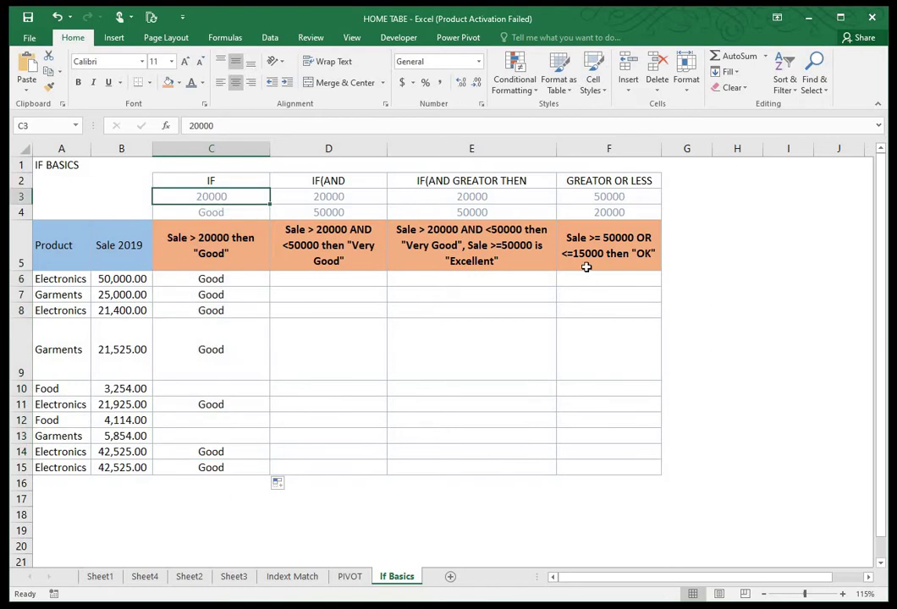
key(BackSpace)
text(50000)
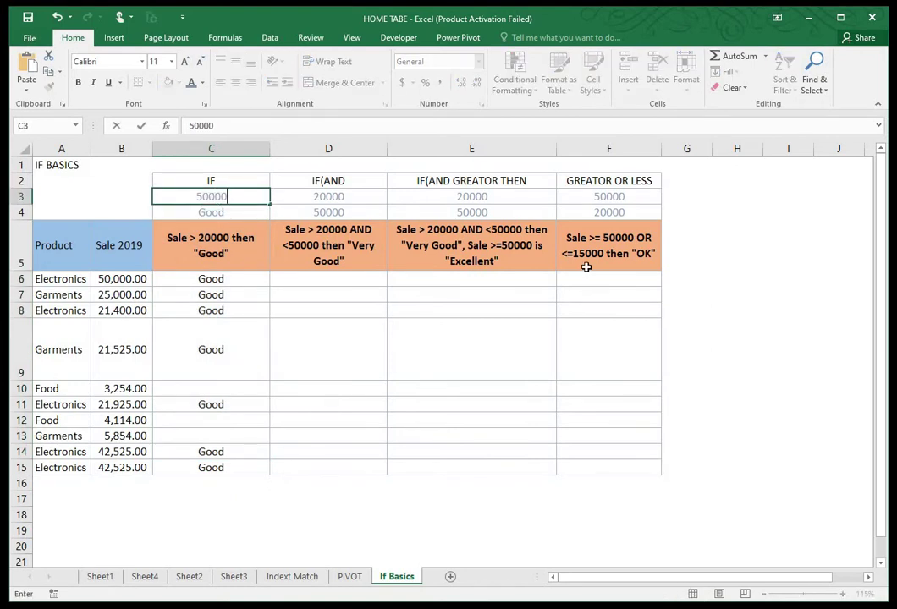
key(Return)
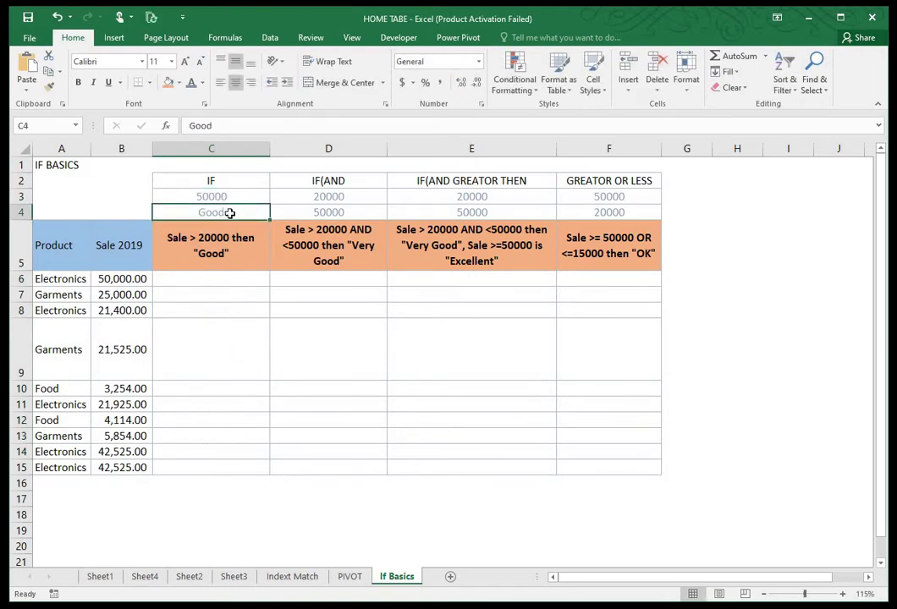
click(231, 280)
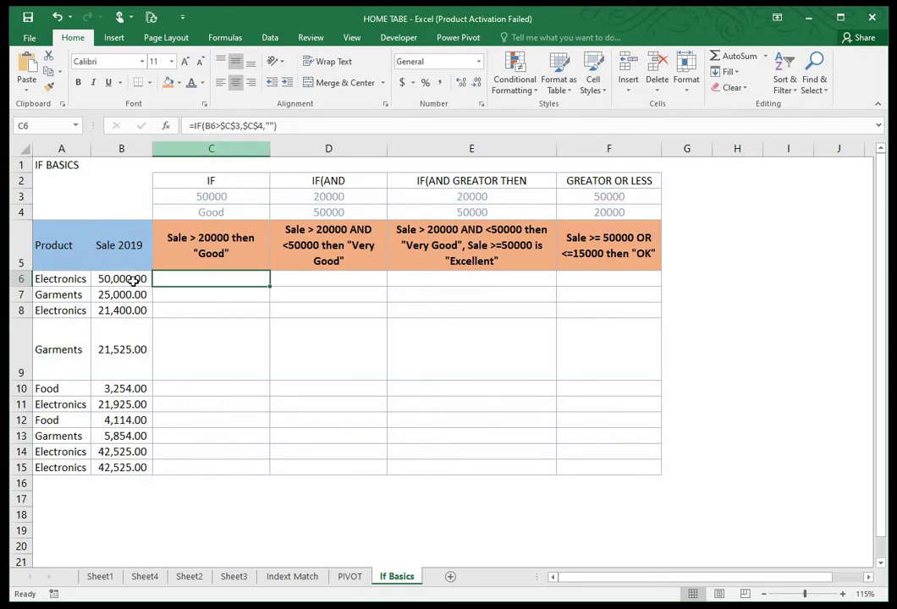
Change the IF threshold in C3 to 30000.
click(223, 197)
text(30000)
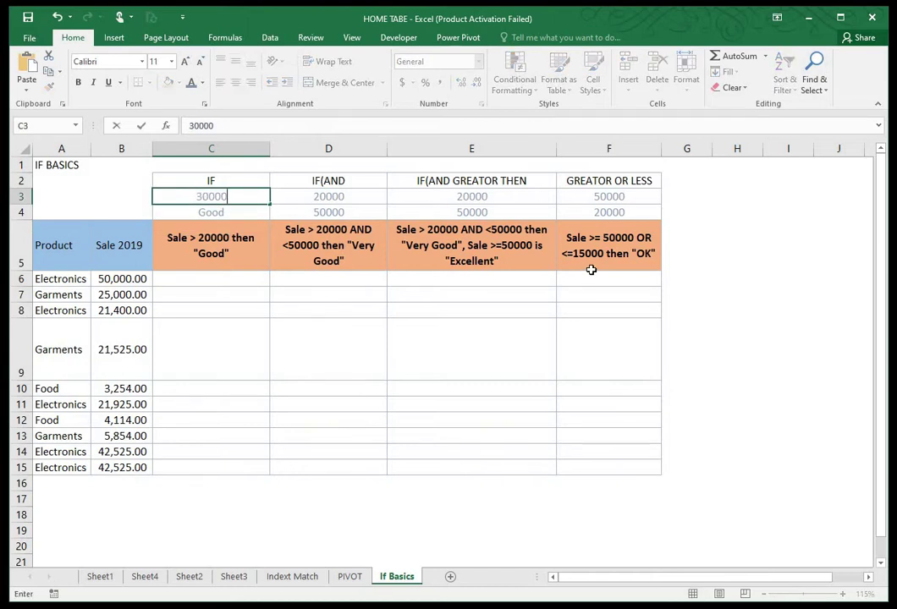
key(Return)
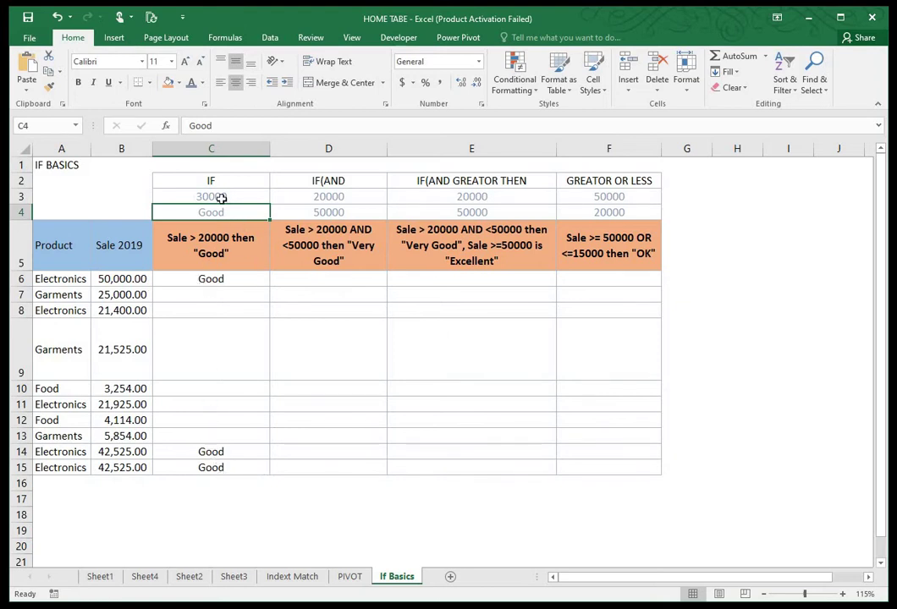
Set the IF threshold in C3 back to 20000.
key(Up)
text(20000)
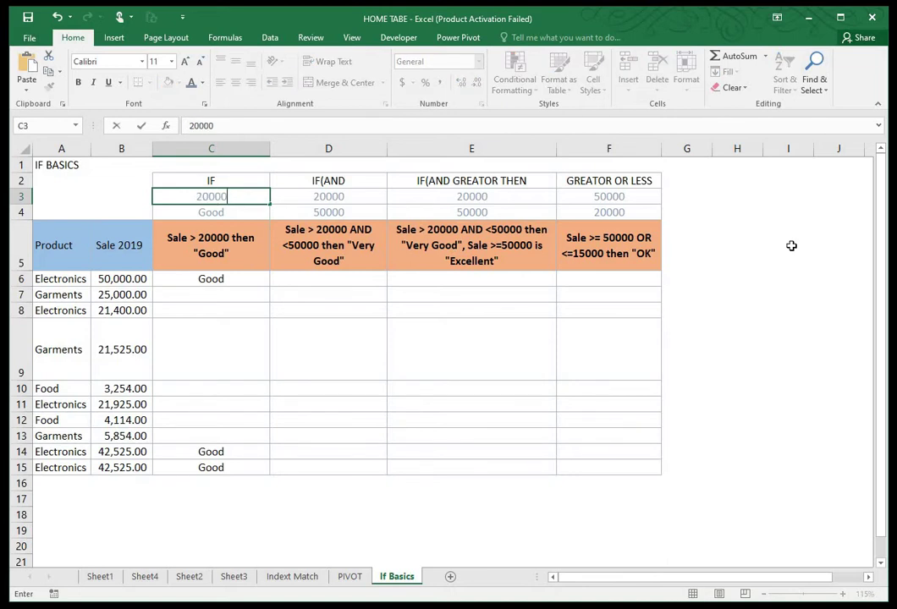
key(Return)
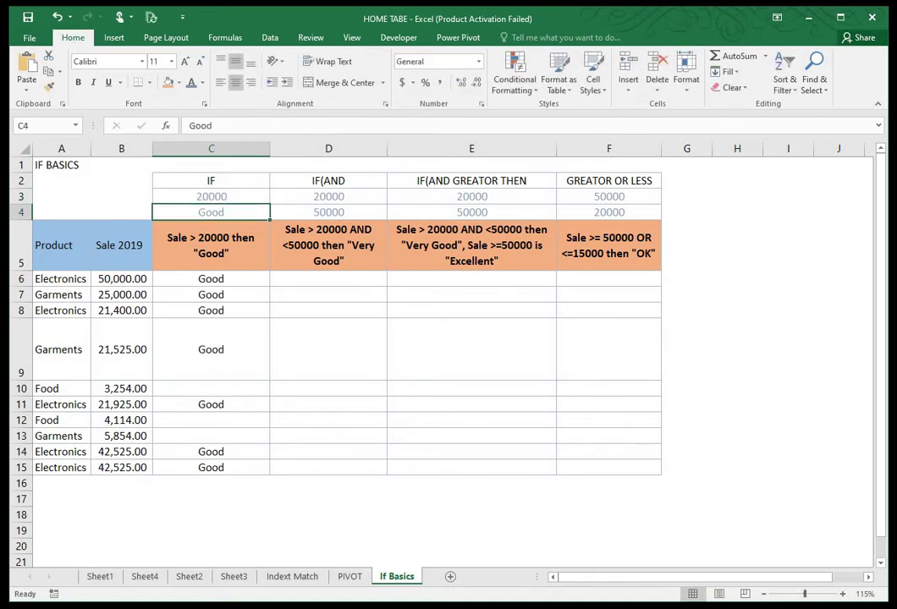
Review the IF(AND heading in D2 and the existing IF formula in C6.
click(321, 279)
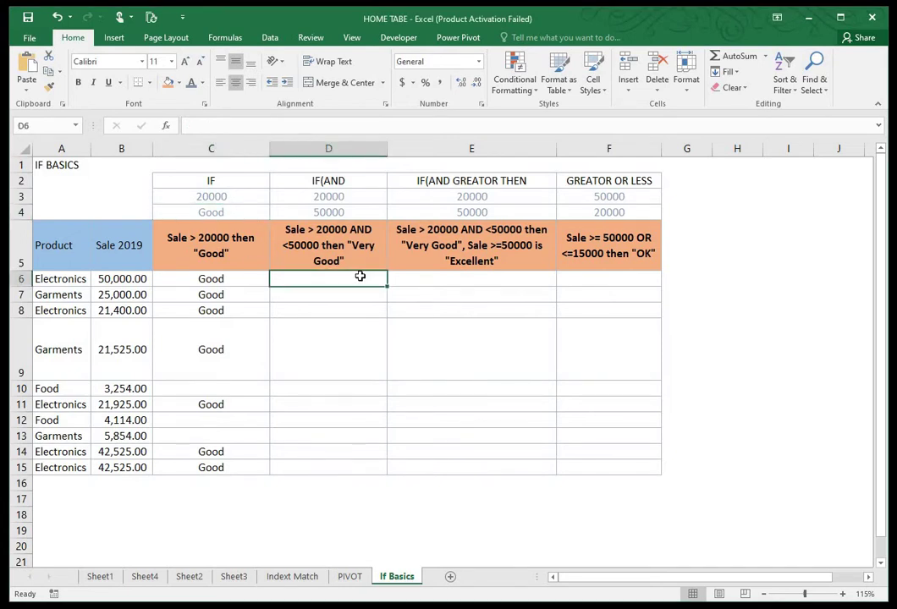
click(332, 180)
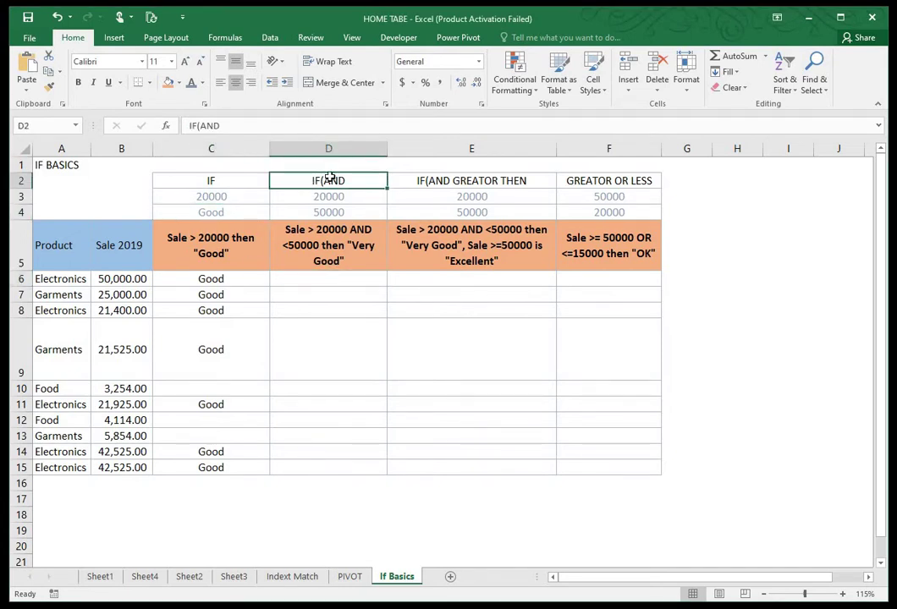
click(316, 279)
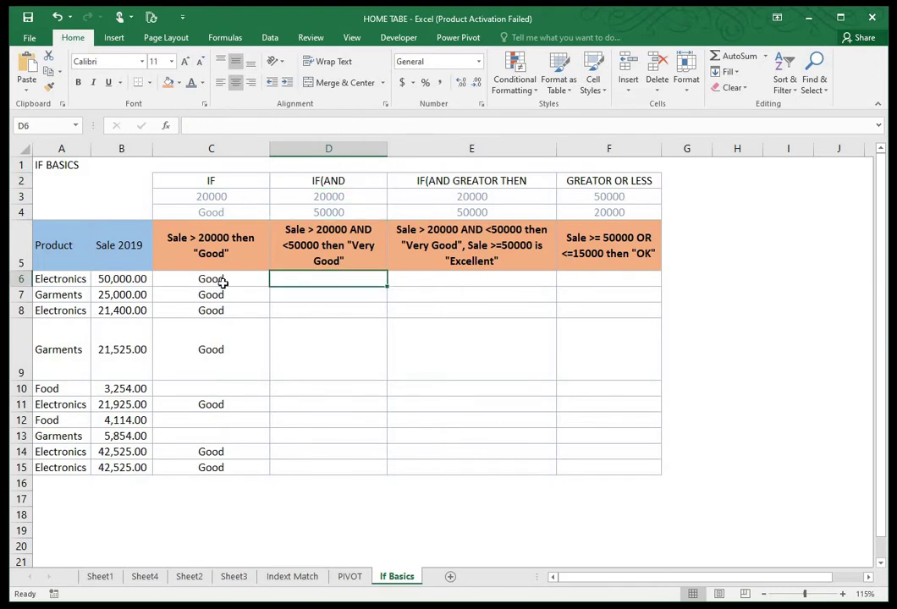
click(231, 278)
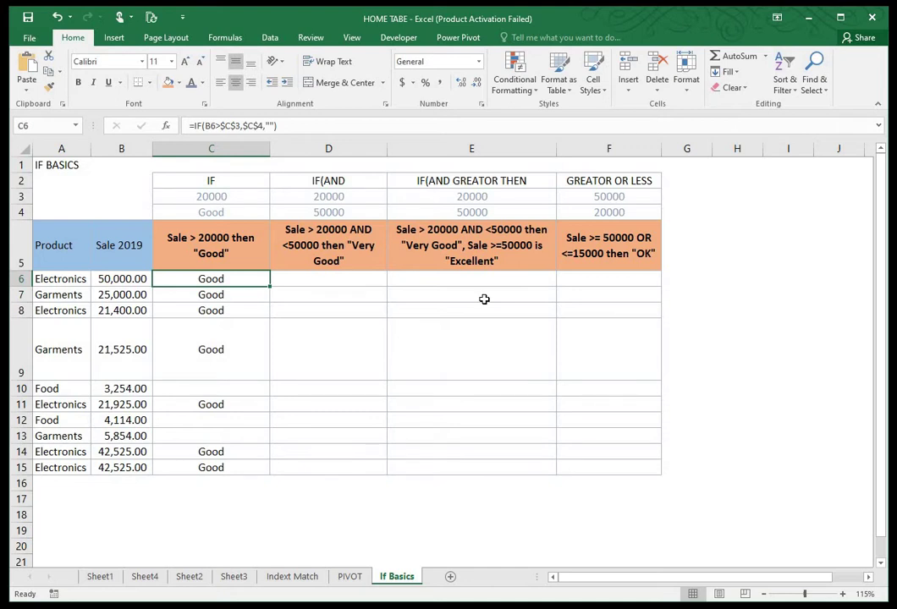
Start an IF(AND( formula in D6 whose first condition is B6>$D$3, with the D3 reference absolute.
click(334, 280)
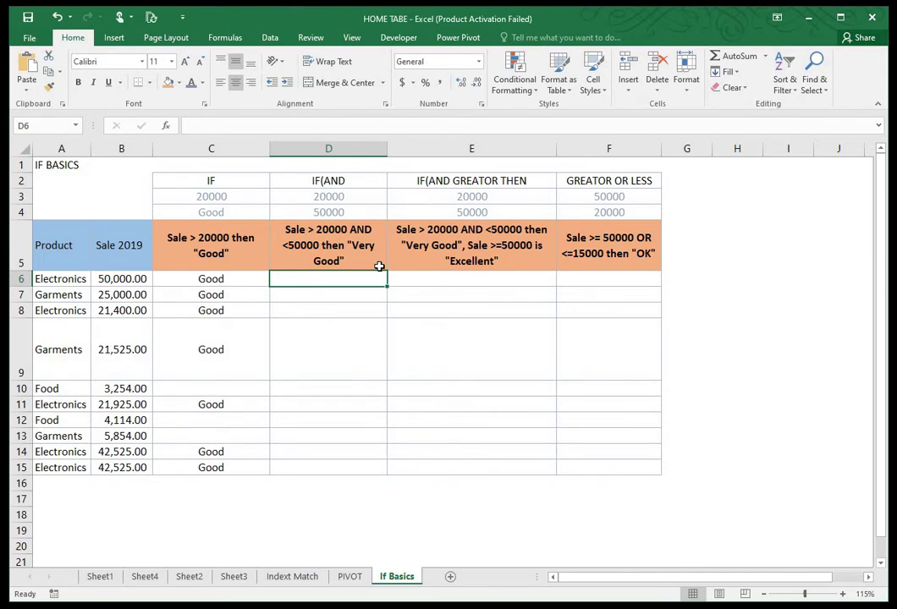
text(=if)
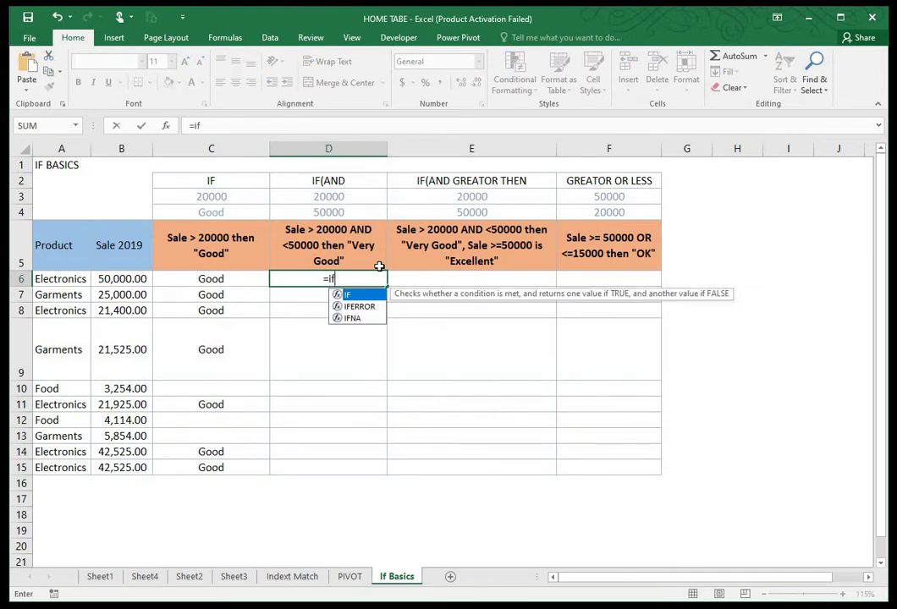
text(()
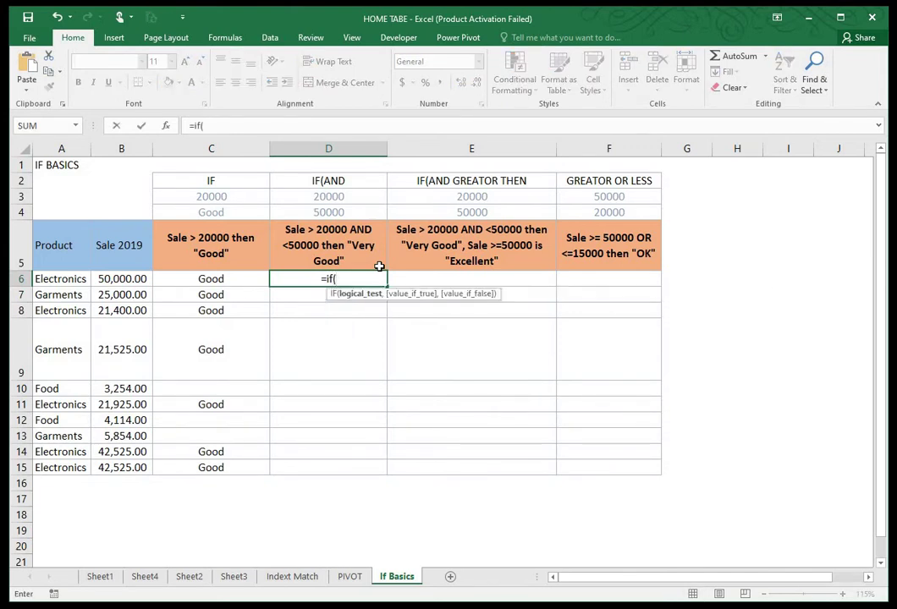
key(BackSpace)
key(BackSpace)
key(BackSpace)
text(IF(AND)
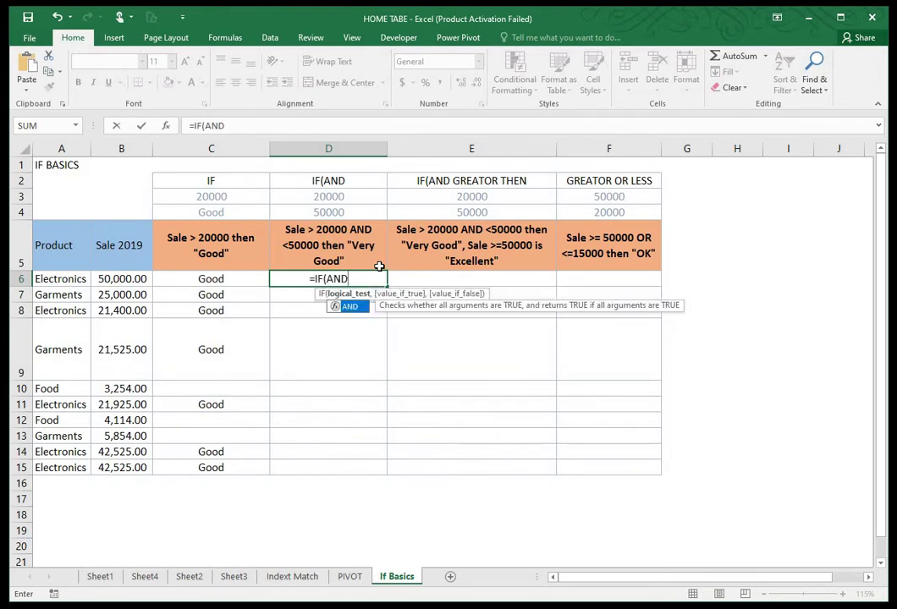
text(()
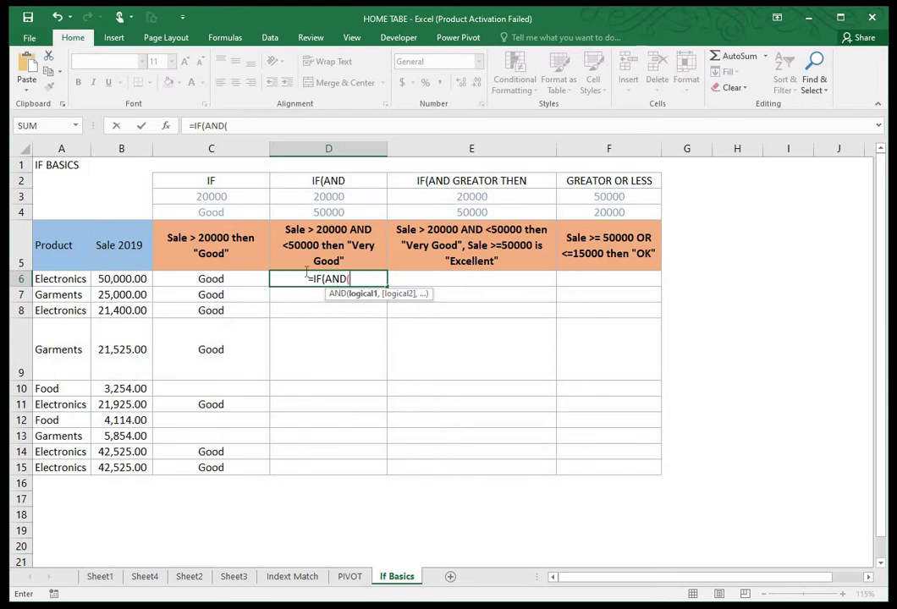
click(123, 276)
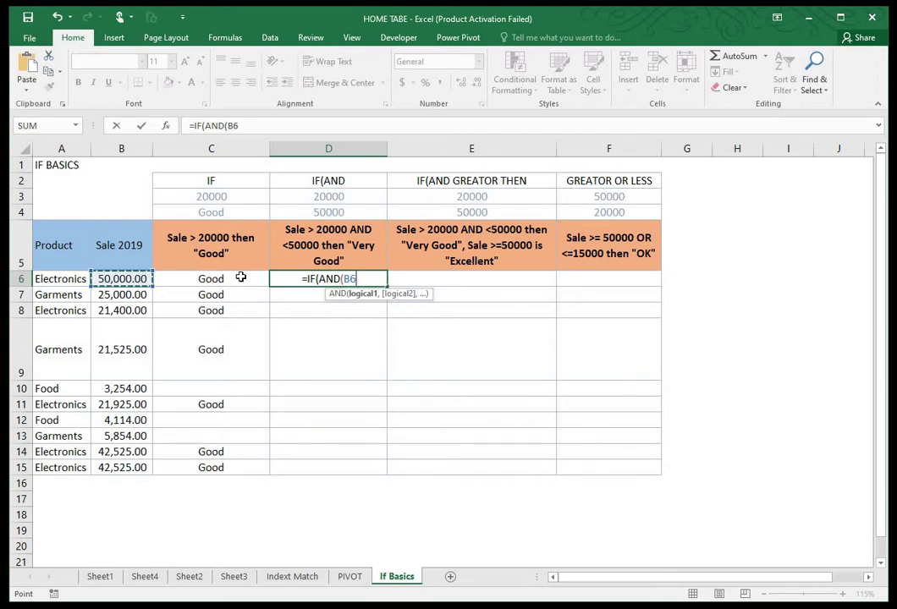
text(>)
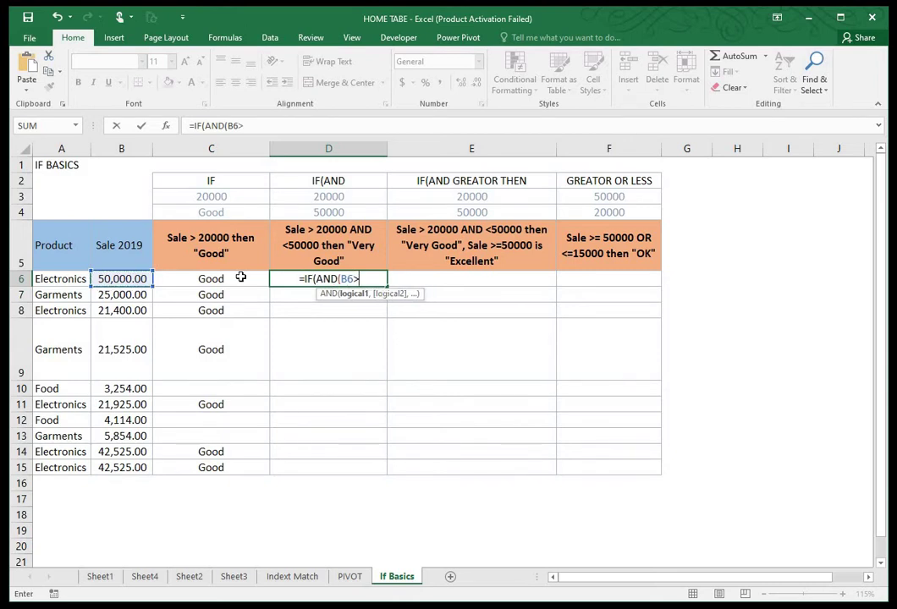
click(330, 197)
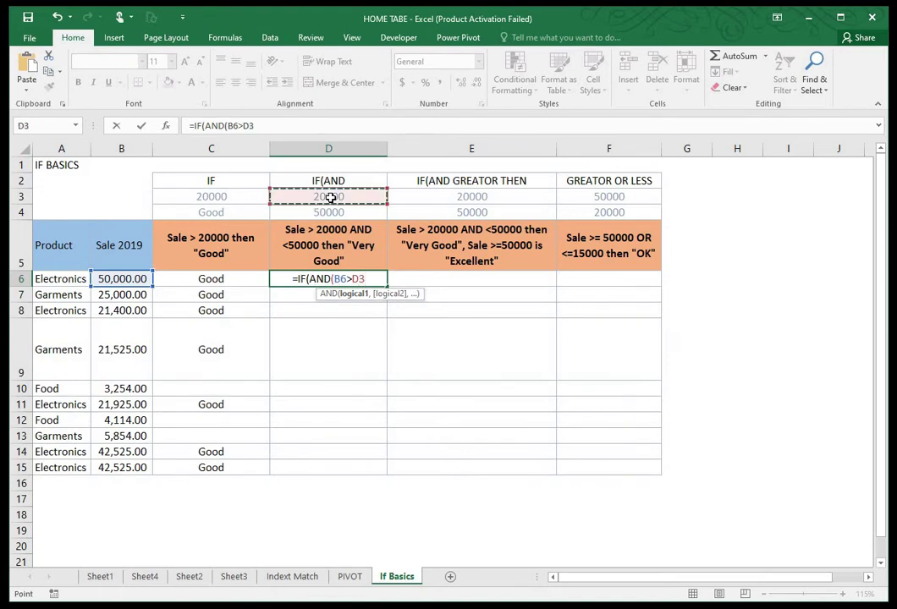
key(F4)
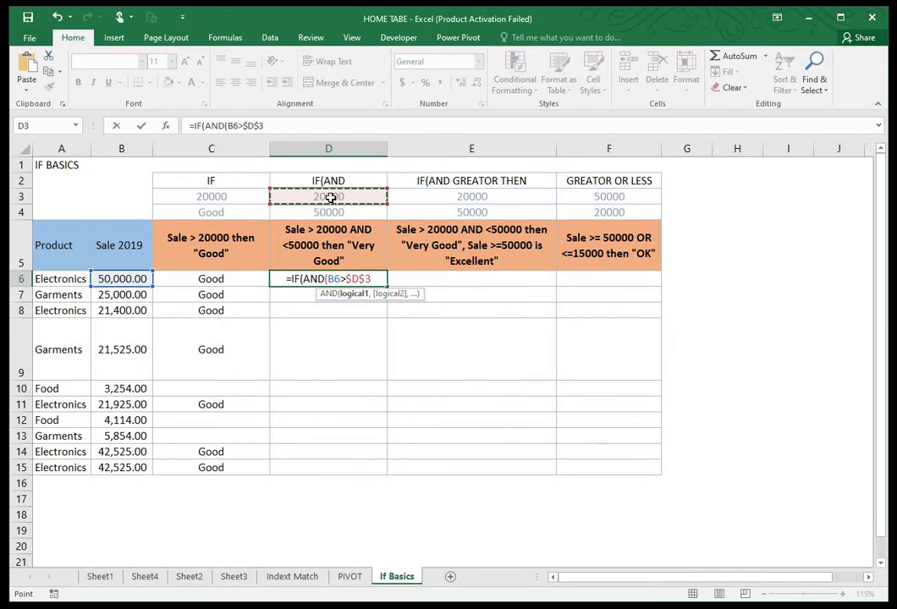
Add the second condition B6<$D$4 with an absolute reference and close the AND test in D6.
text(,)
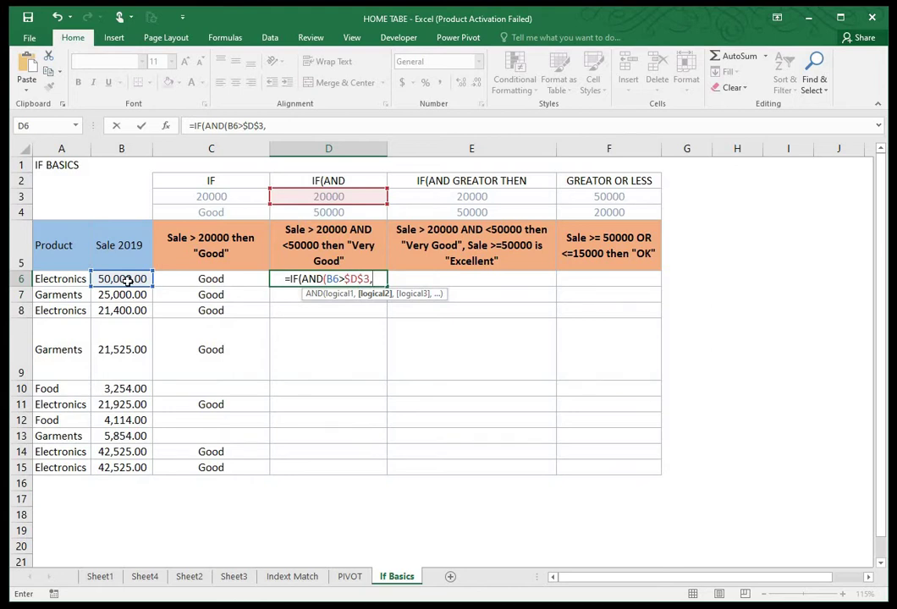
click(126, 281)
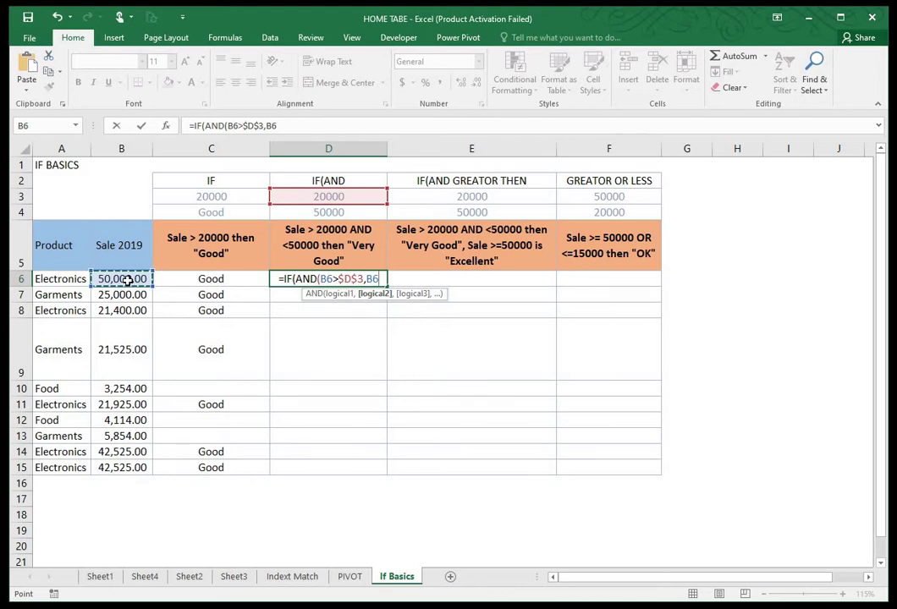
text(<)
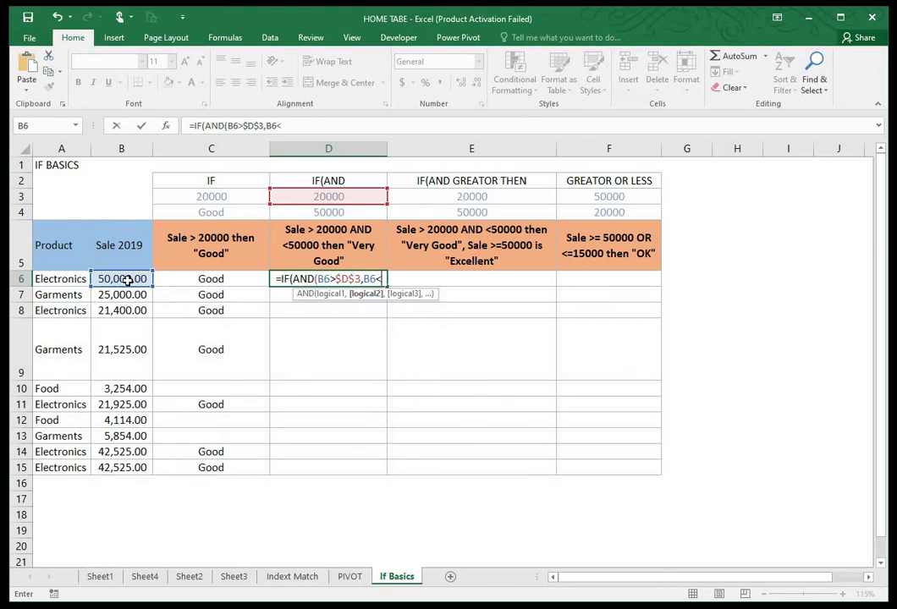
click(352, 212)
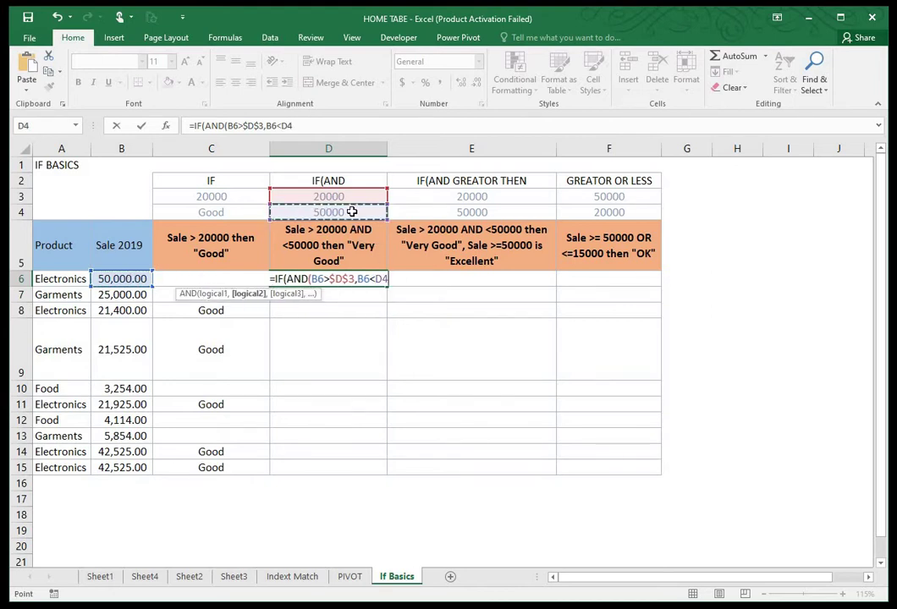
key(F4)
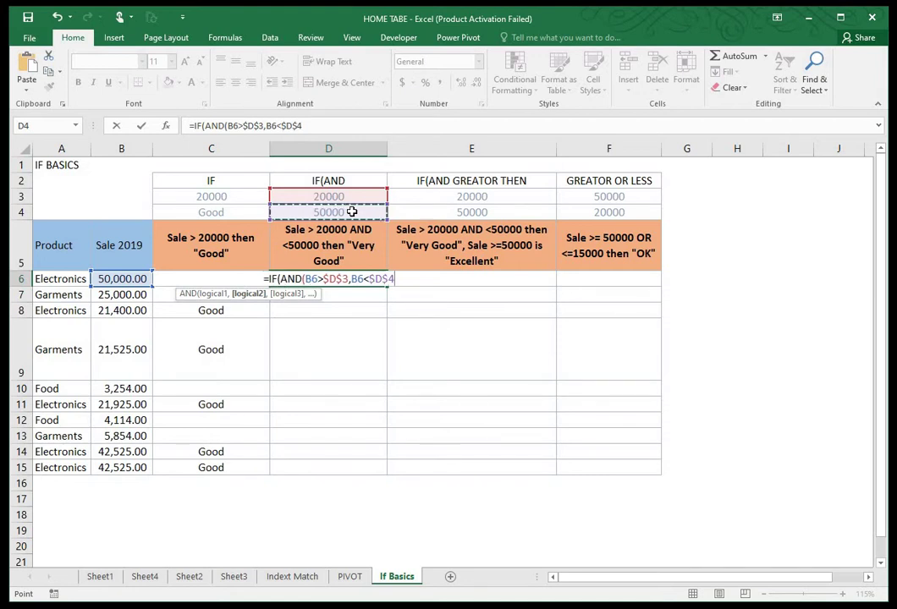
text())
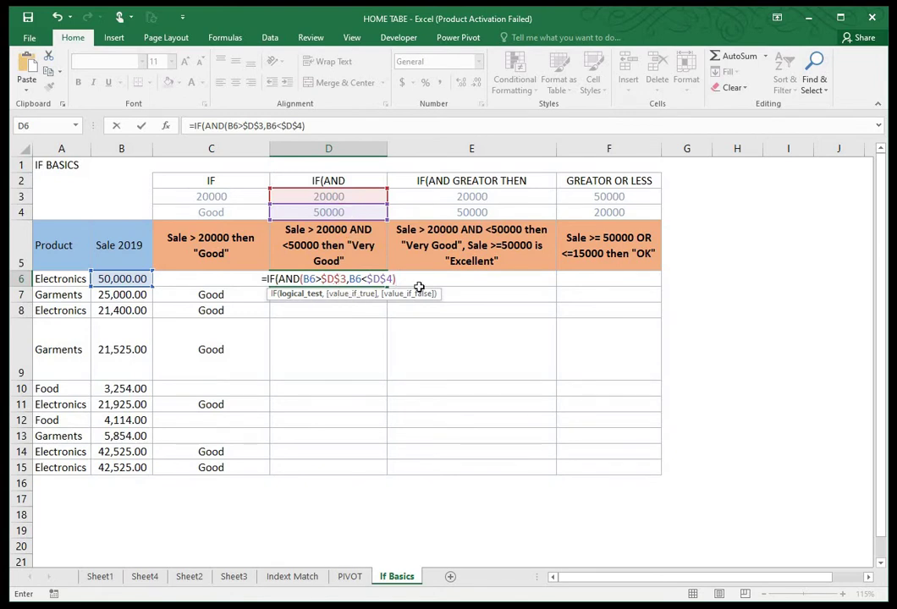
Set "Very Good" as the value if true in the D6 formula and enter it with the missing closing parenthesis corrected.
text(,)
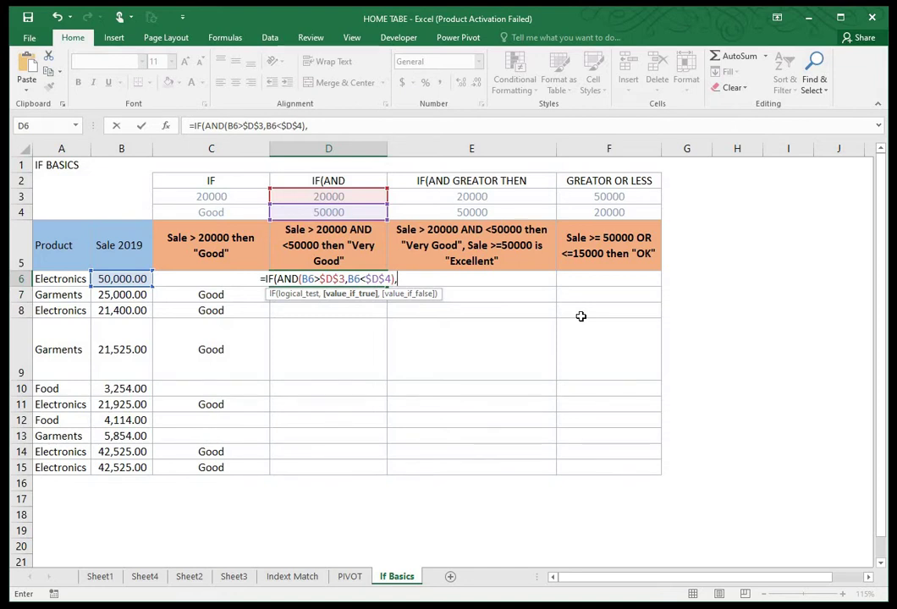
text(")
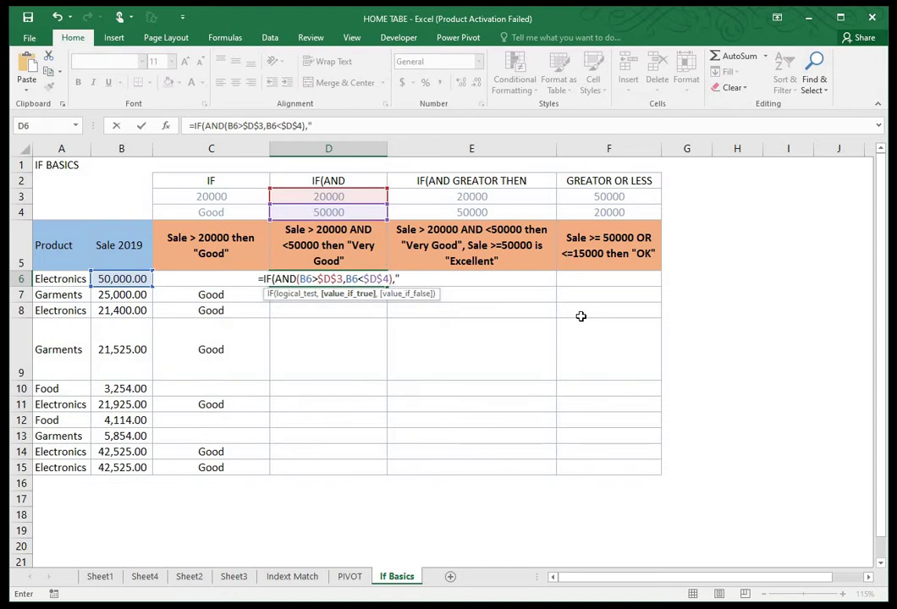
text(vERY)
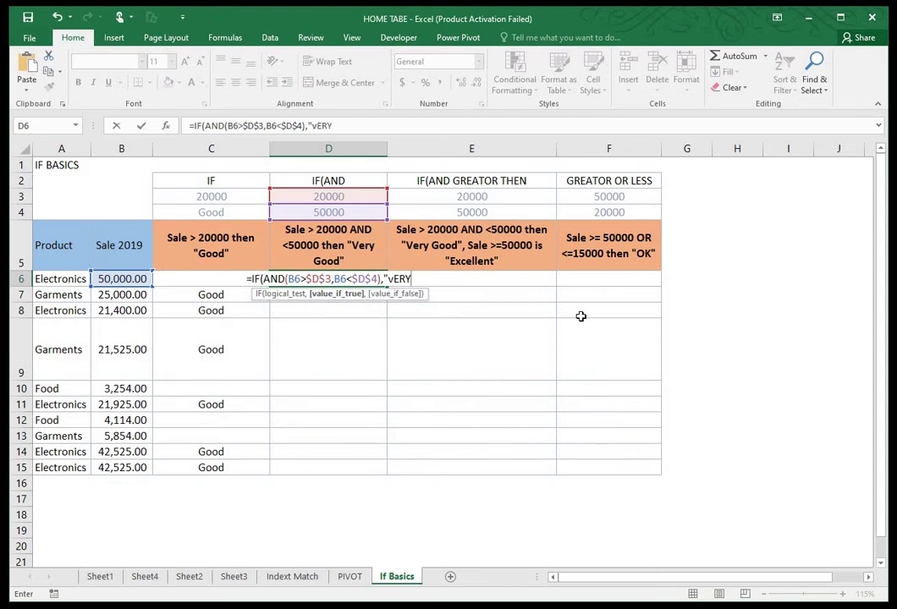
text( Good)
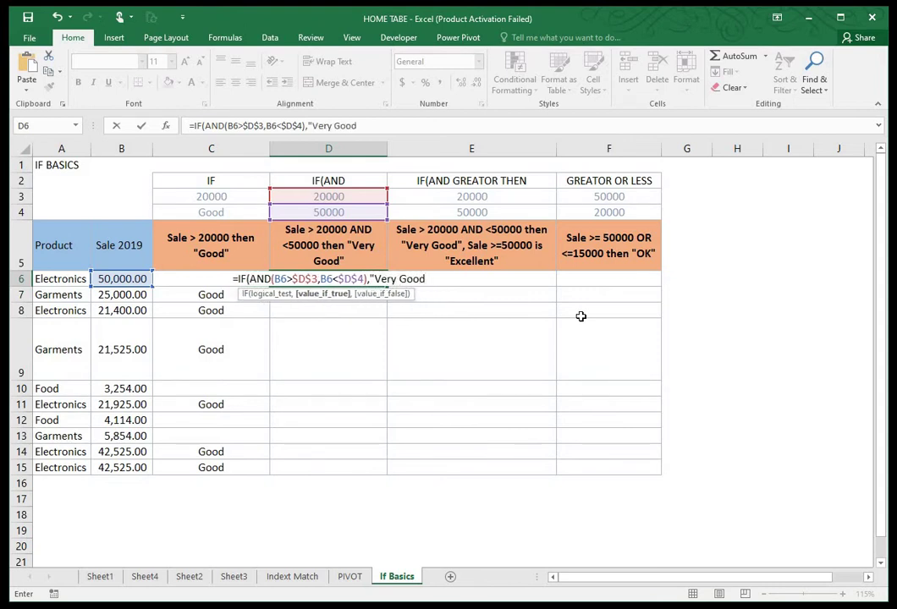
text(")
key(Return)
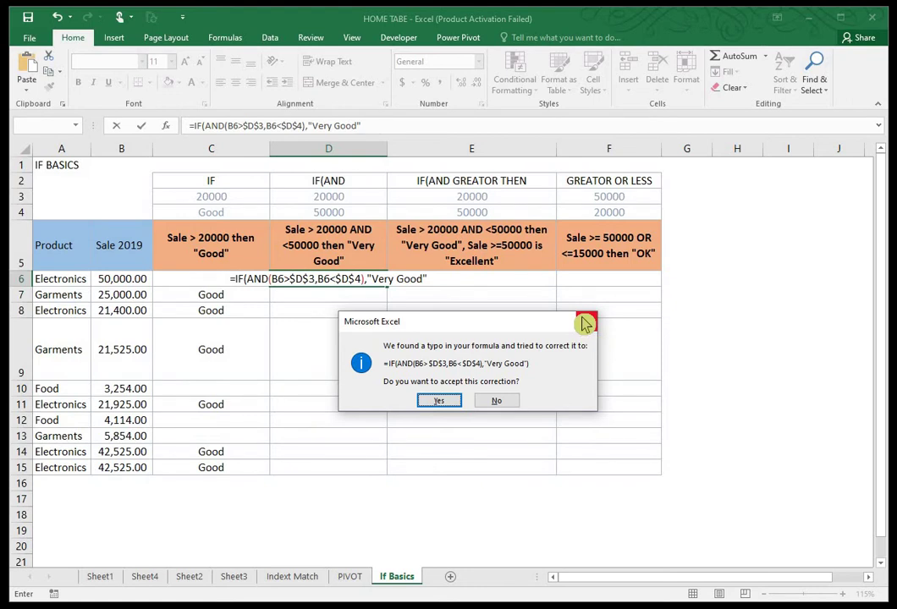
click(583, 322)
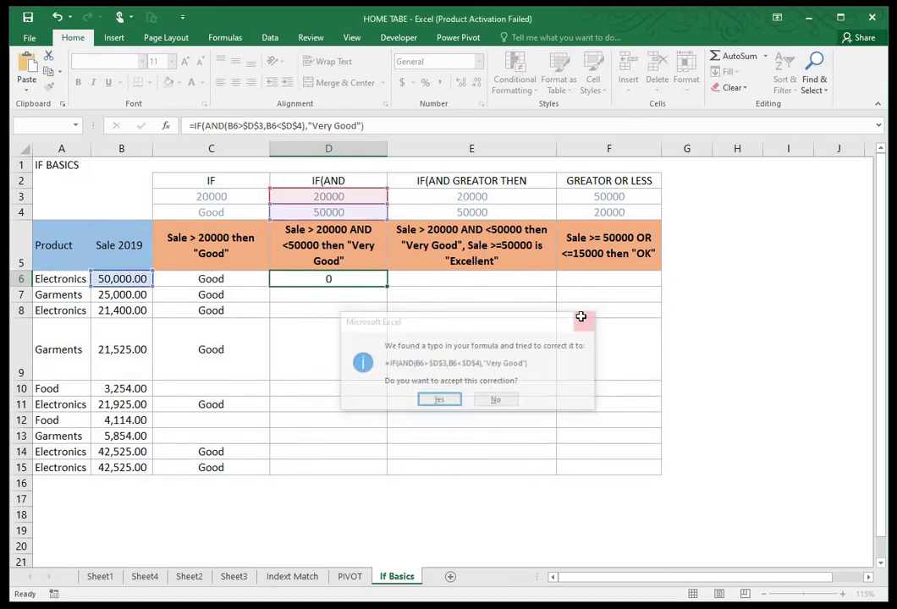
Add an empty string "" as the value if false in the D6 formula.
click(313, 278)
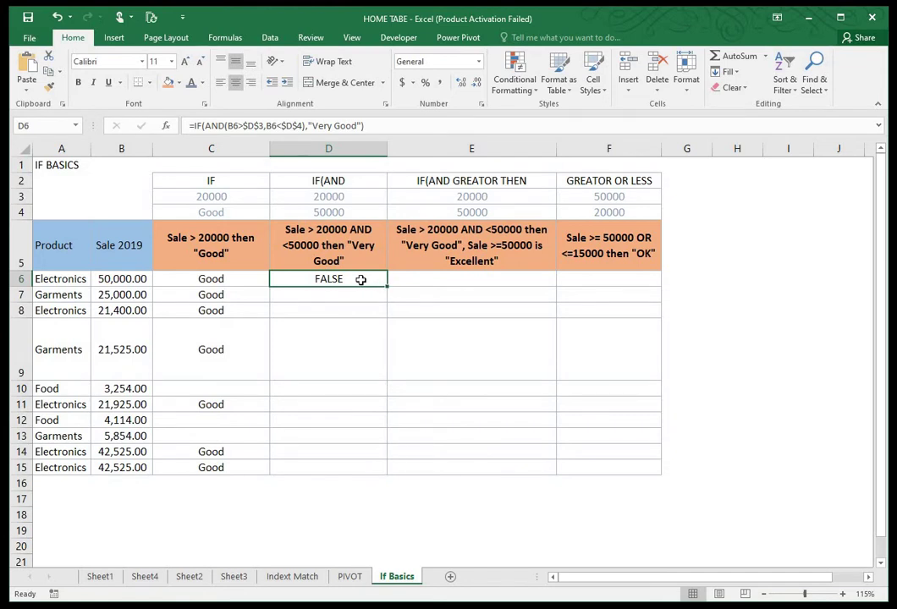
click(363, 125)
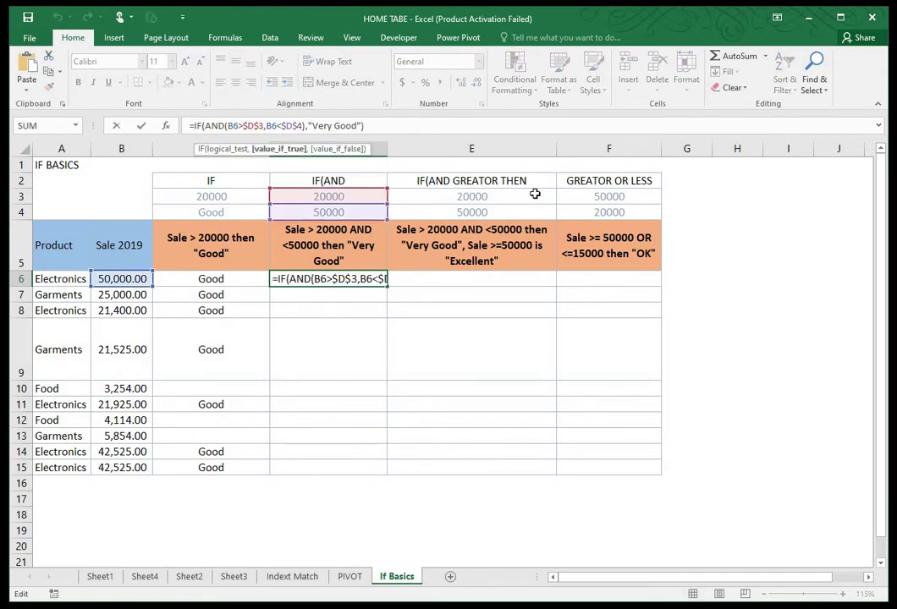
text(,"")
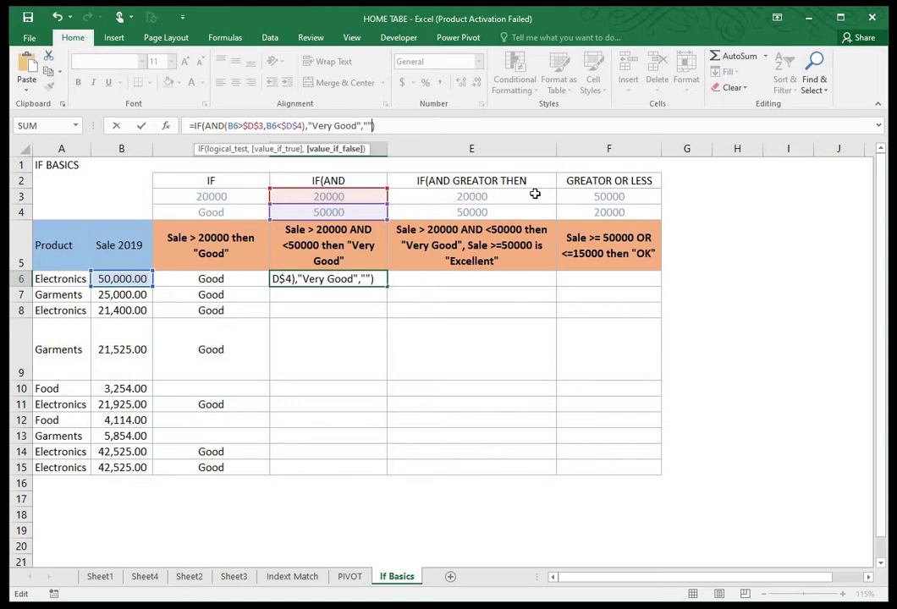
key(Return)
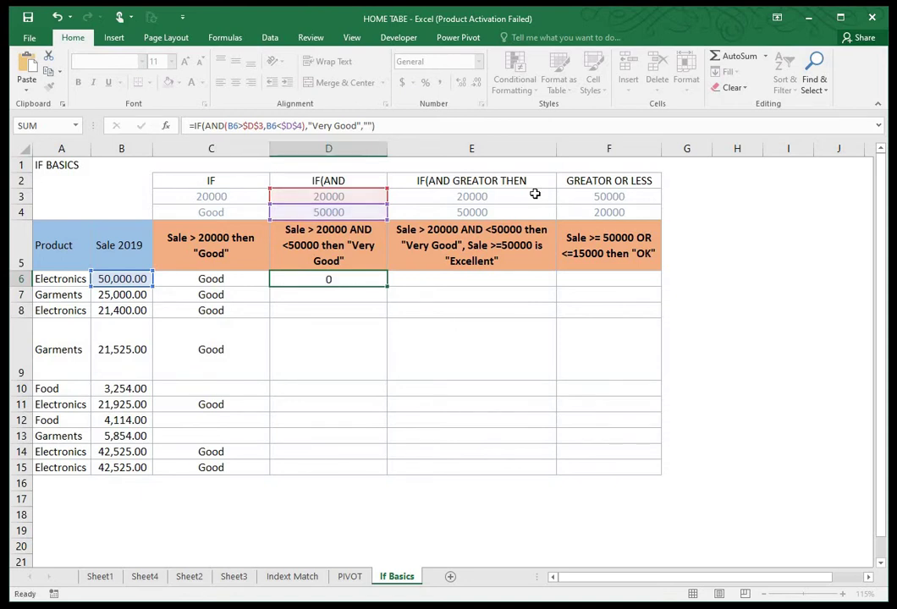
Fill the D6 IF(AND formula down the column through D15.
click(381, 283)
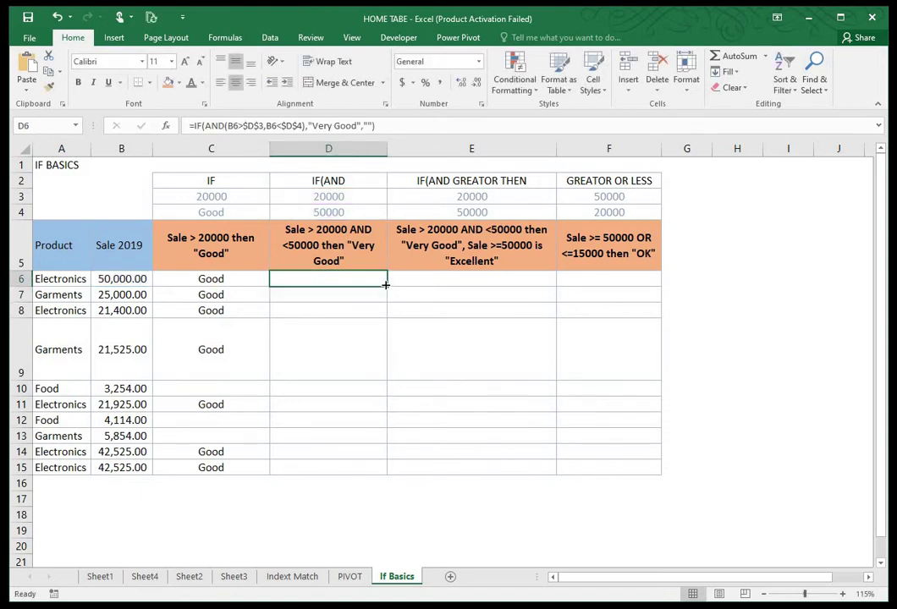
double_click(385, 285)
click(476, 328)
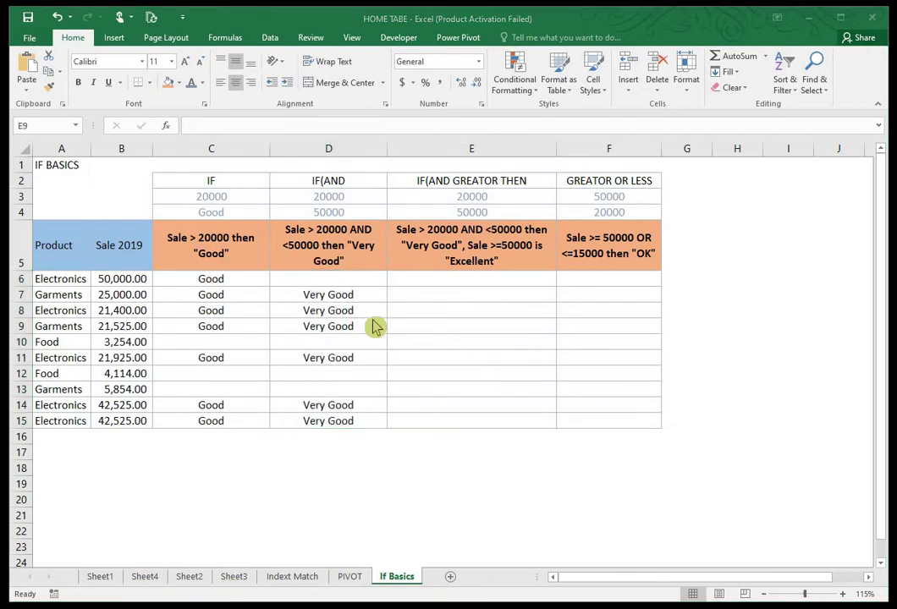
Compare the column D ratings with the 2019 sales in column B, including rows 7 to 10, 14 and 15 and D6.
click(348, 295)
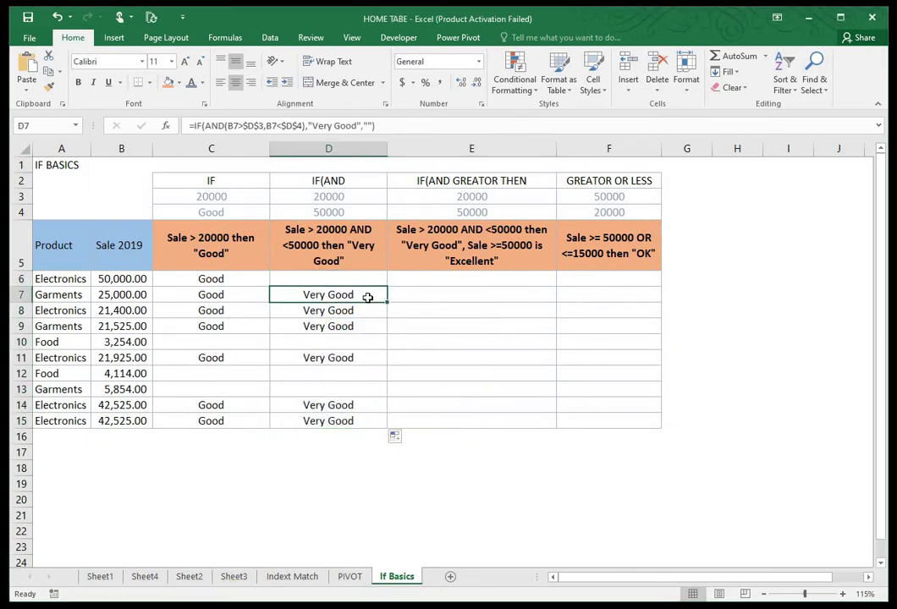
click(121, 295)
drag(122, 297, 122, 325)
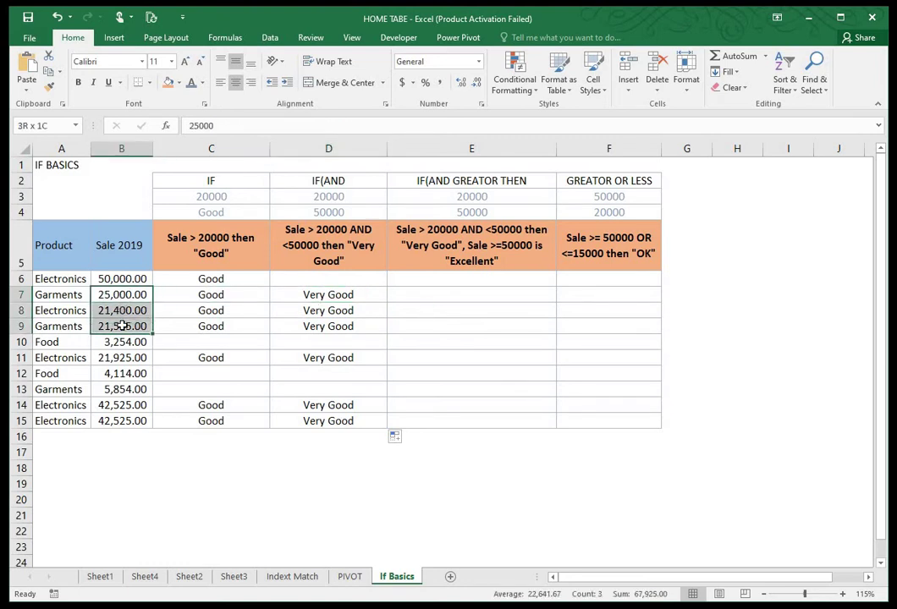
click(125, 343)
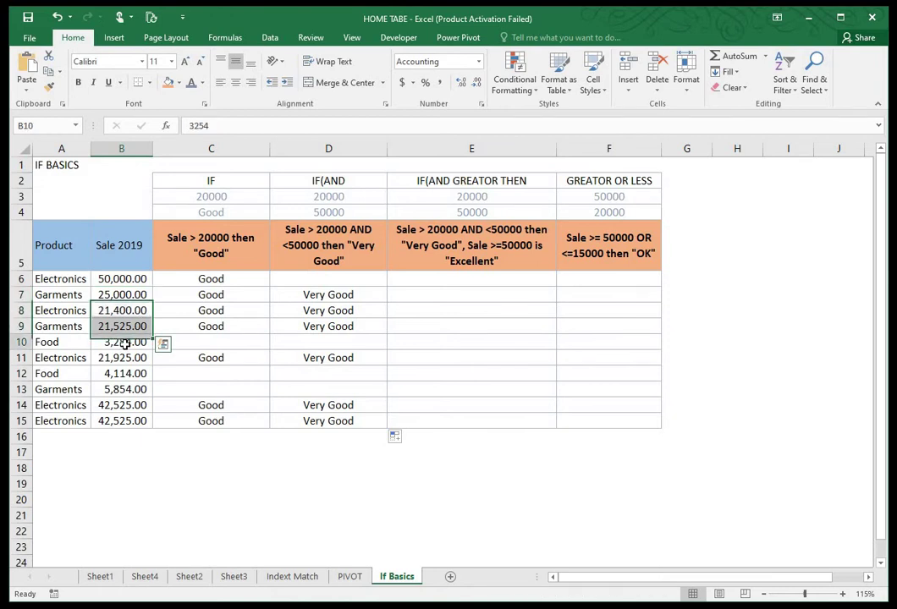
drag(124, 343, 274, 337)
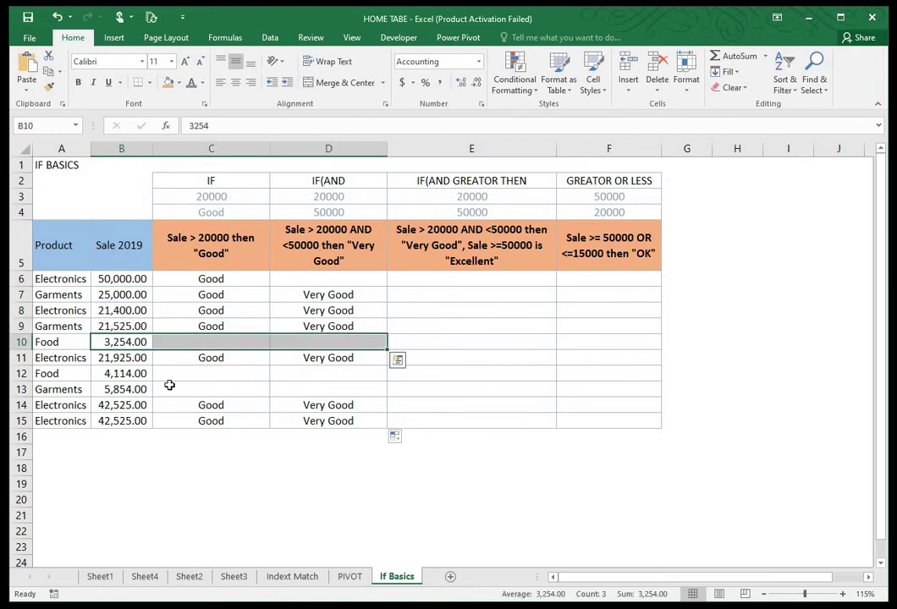
click(333, 419)
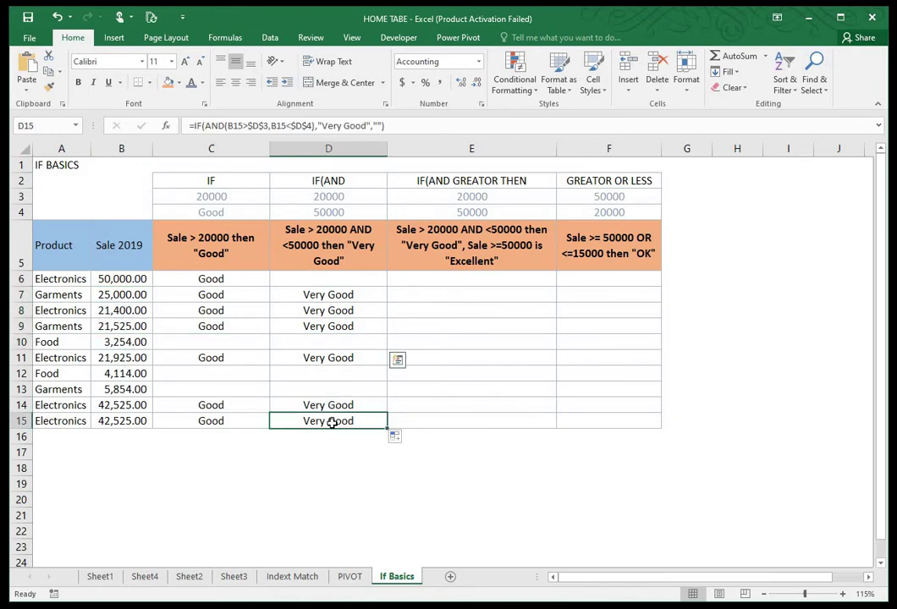
click(122, 405)
click(122, 421)
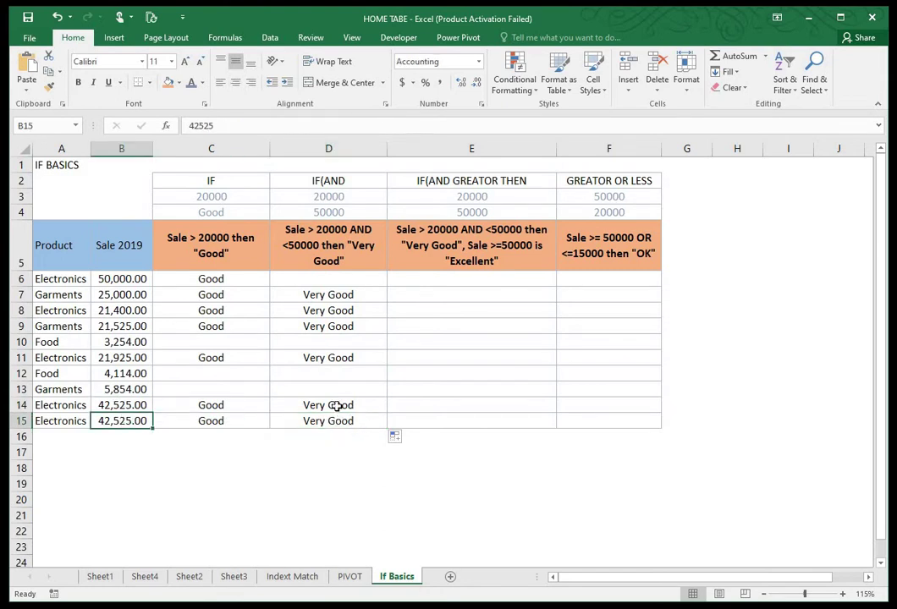
drag(339, 406, 338, 419)
drag(347, 295, 347, 420)
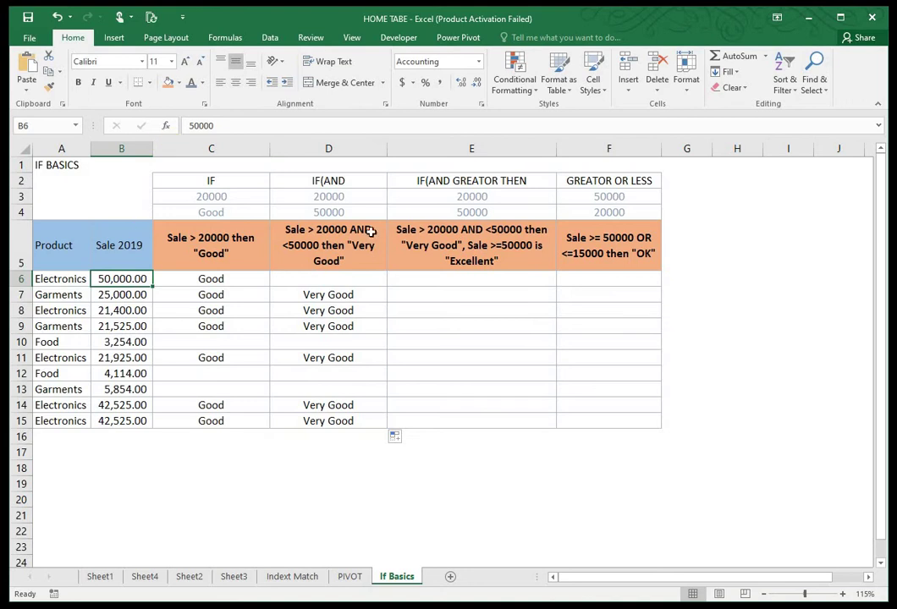
click(337, 283)
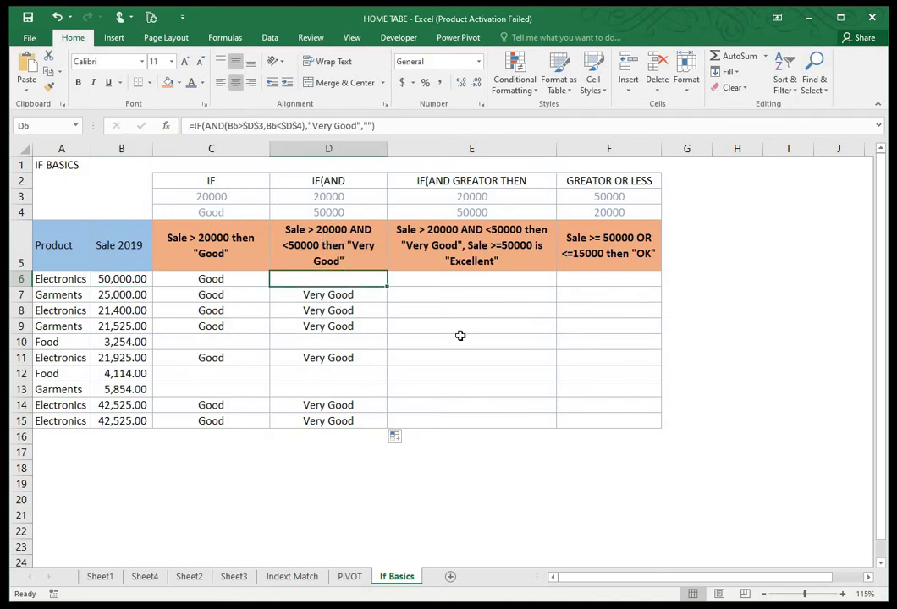
Test the column D rating by changing the Electronics sale in B6 to 51000 and to 49000.
double_click(119, 278)
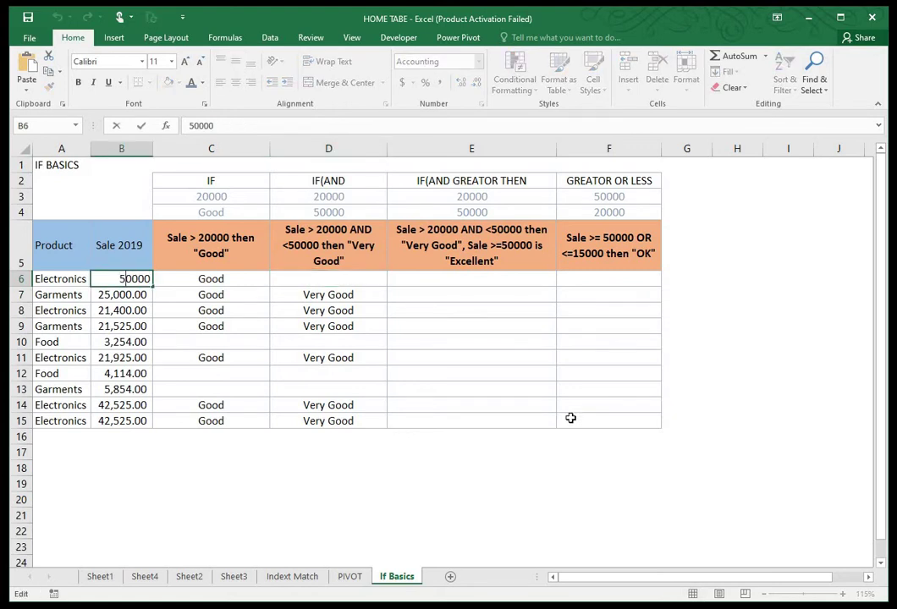
key(Delete)
text(1)
key(Return)
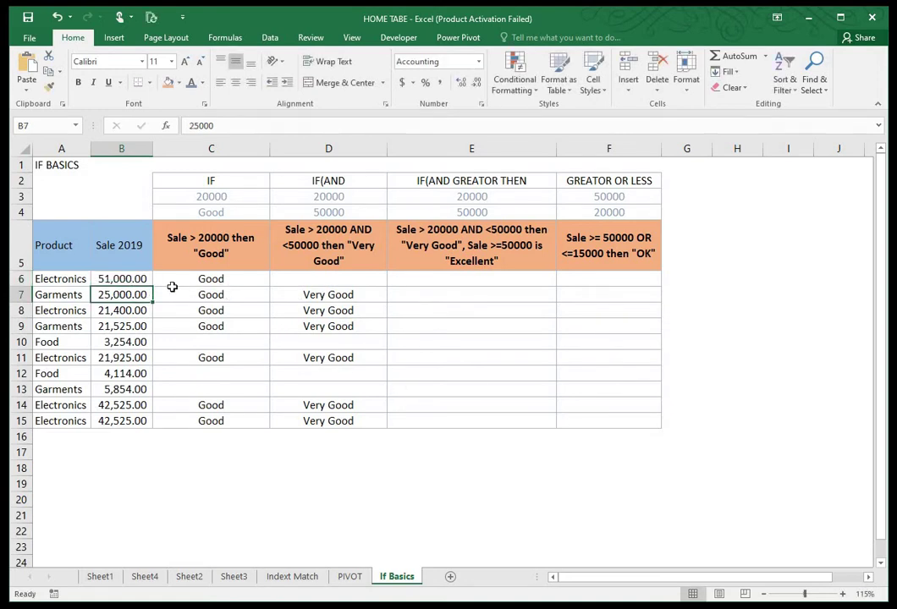
click(124, 280)
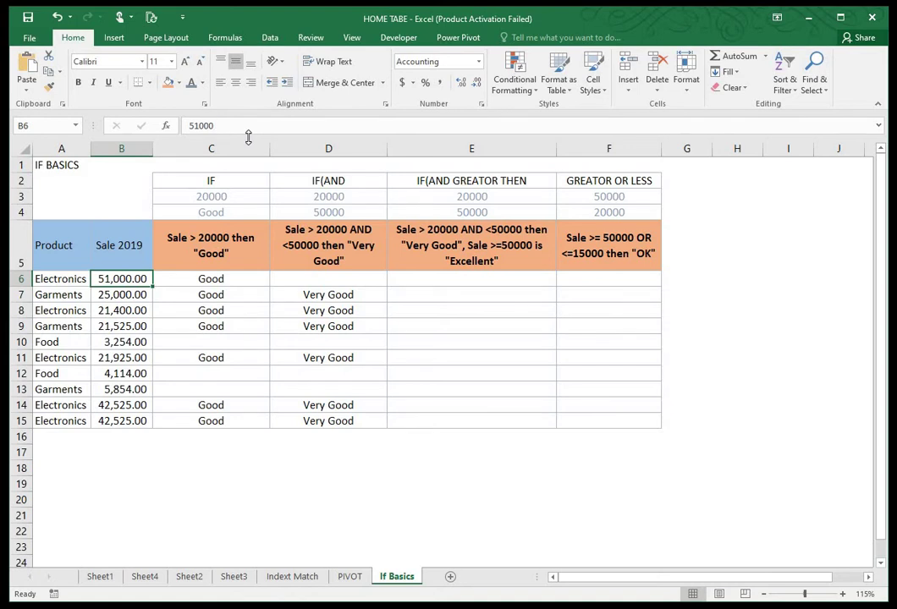
text(49000)
key(Return)
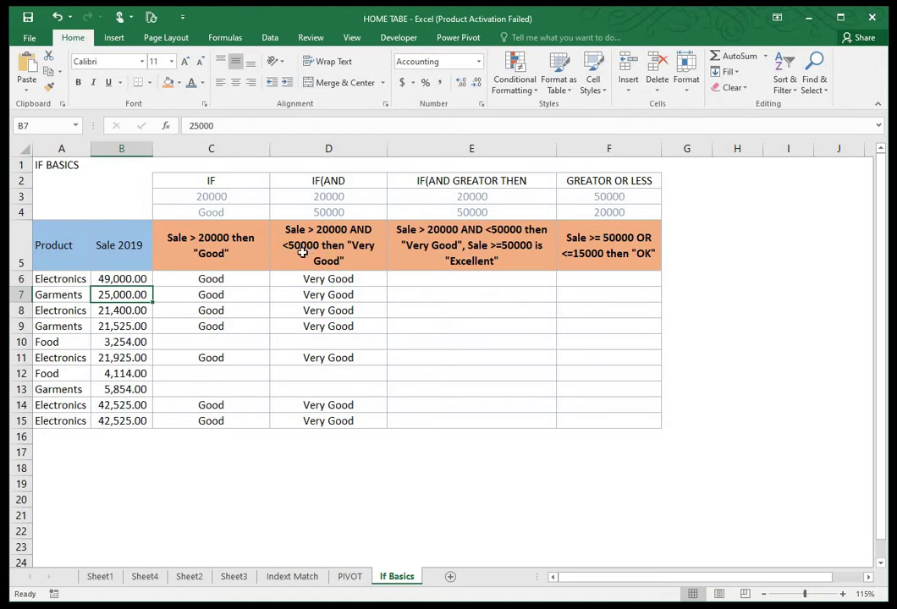
Set the Electronics sale in B6 back to 50000.
click(125, 277)
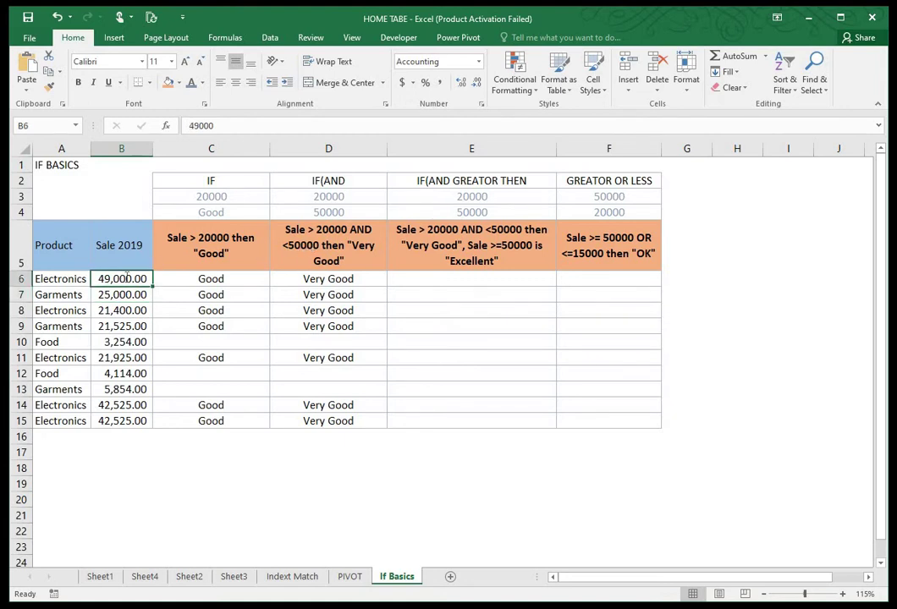
text(50000)
key(Return)
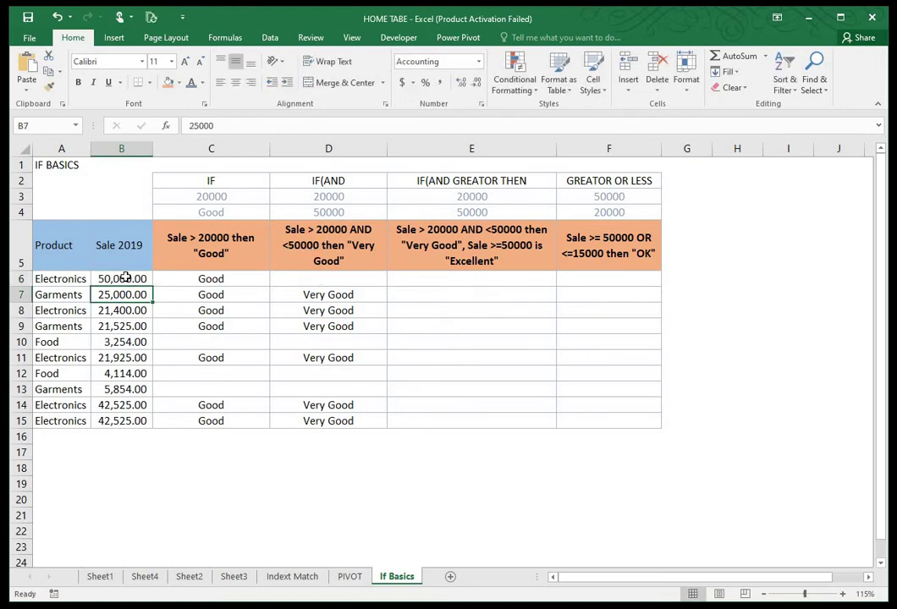
Review the IF(AND formula in D6 and the threshold cells it references.
click(337, 277)
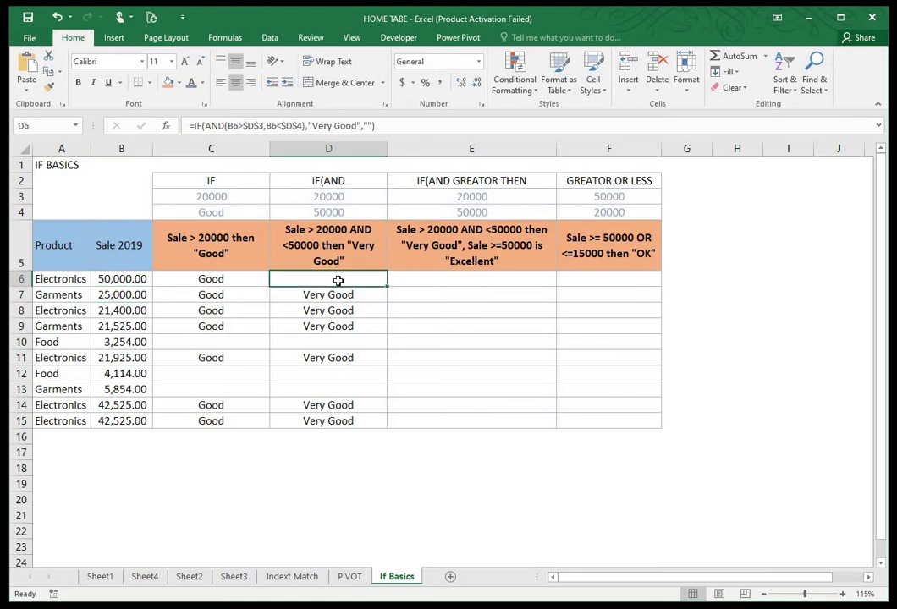
double_click(351, 286)
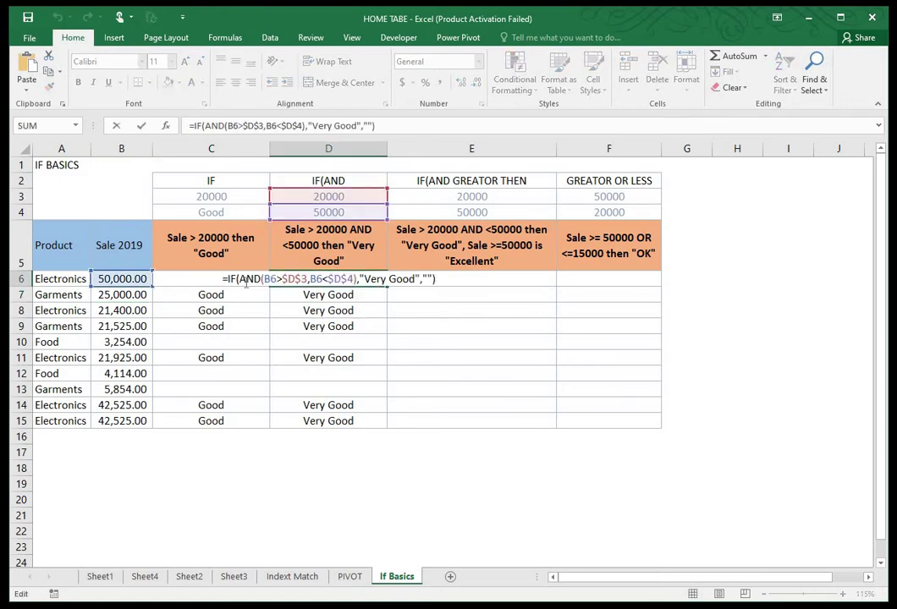
click(437, 323)
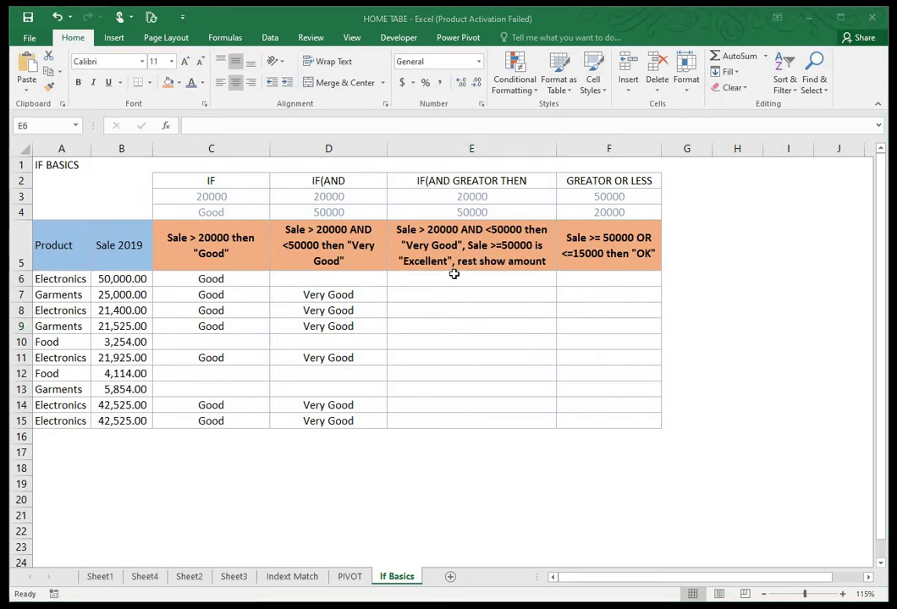
Begin an IF formula in cell E6.
click(457, 276)
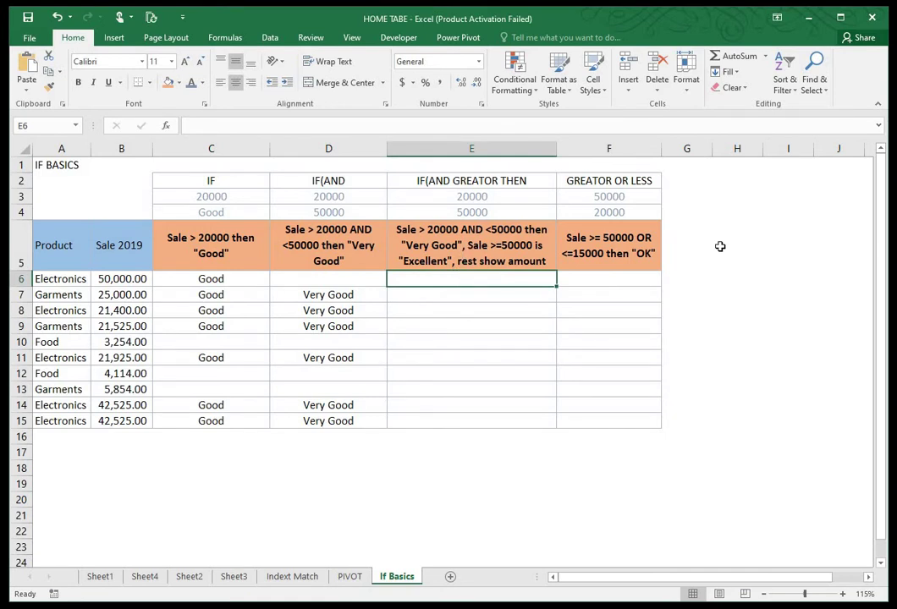
text(=if)
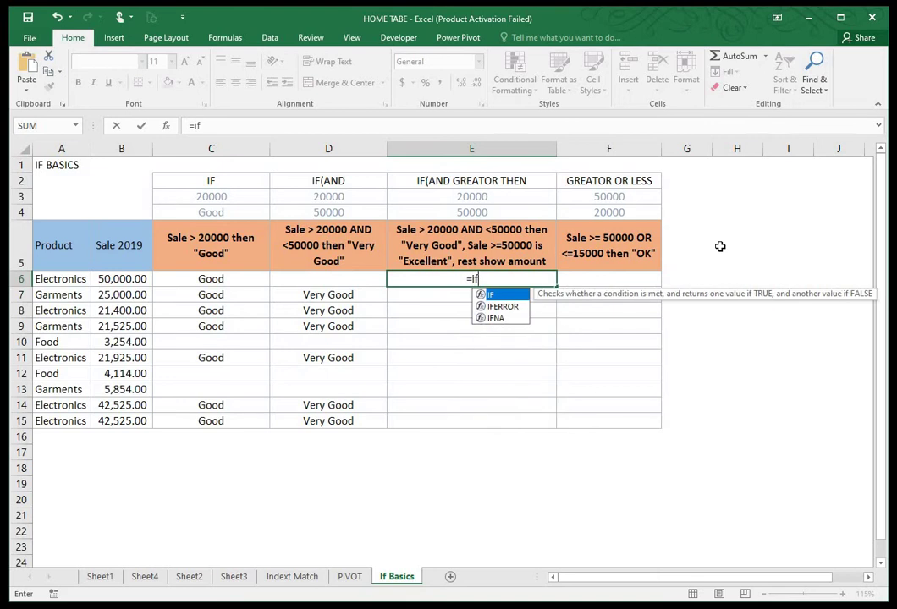
key(Tab)
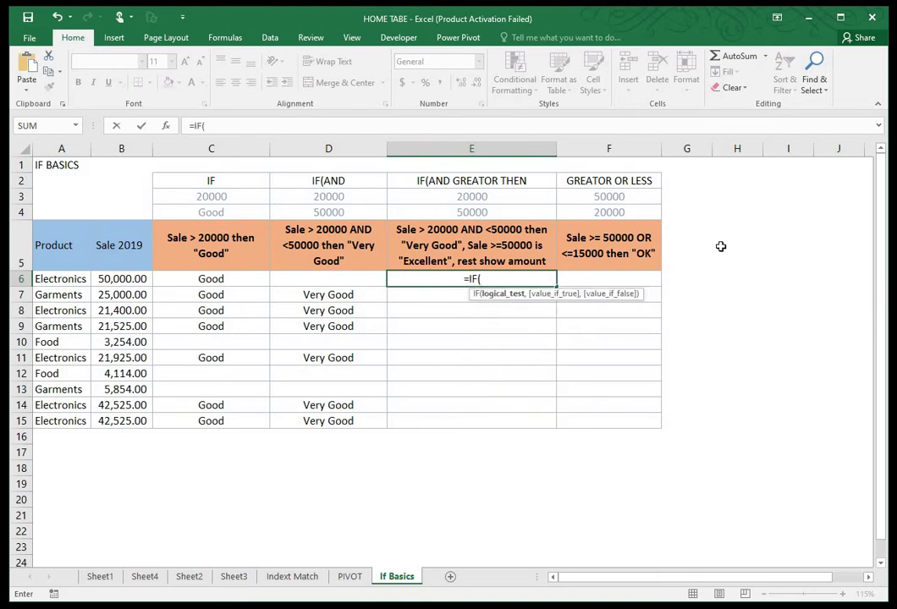
click(124, 278)
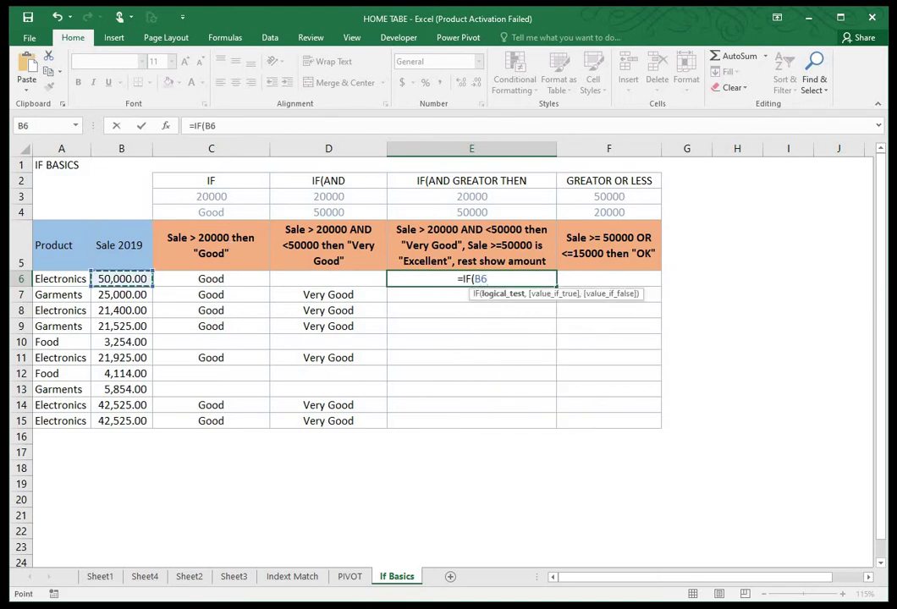
key(BackSpace)
key(BackSpace)
key(BackSpace)
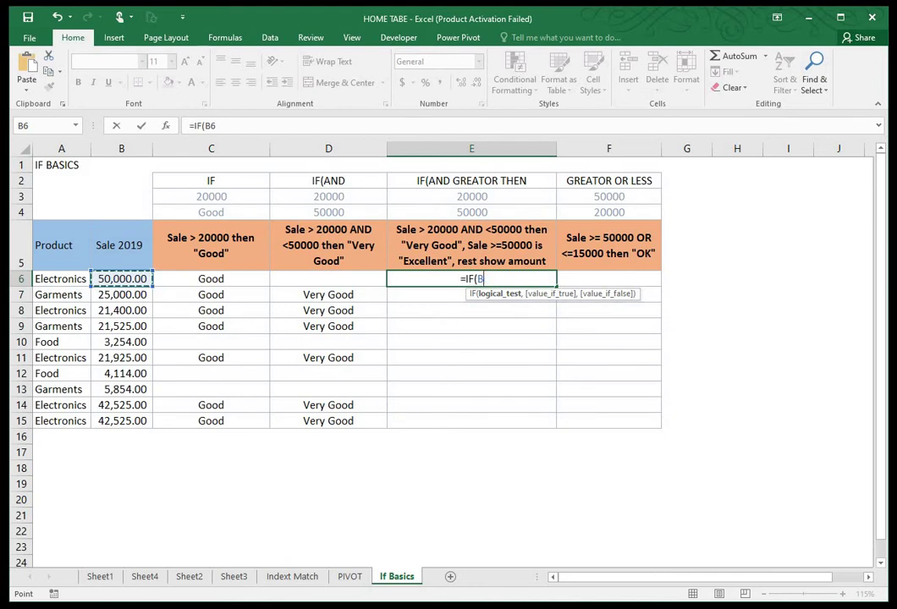
key(Tab)
Nest an AND function in the E6 formula with the first condition B6>$E$3, using an absolute reference to the threshold.
text(AND)
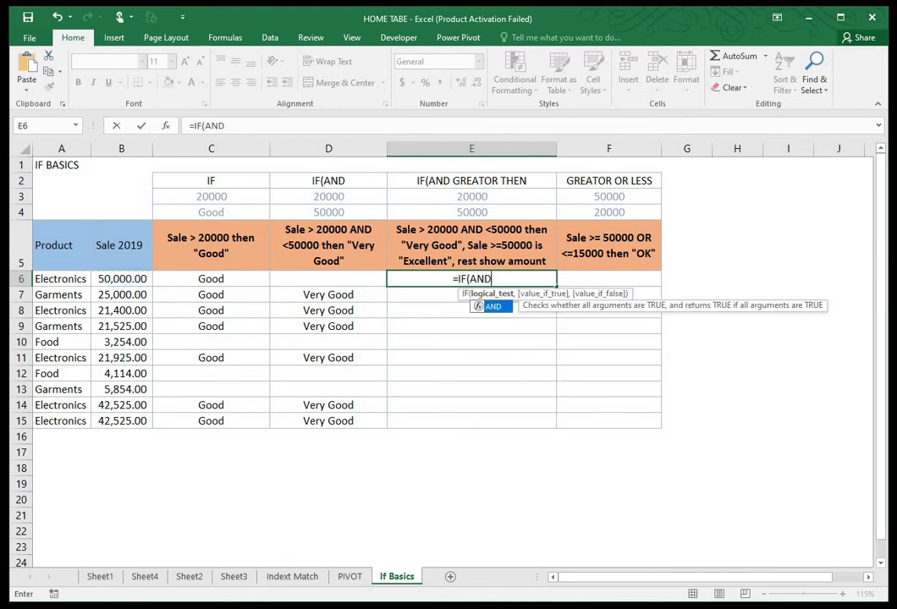
key(Tab)
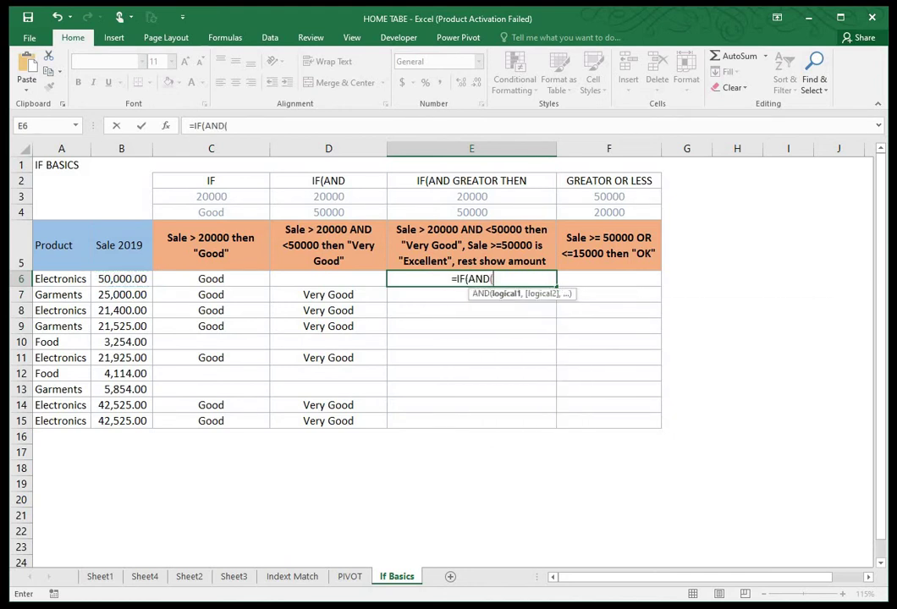
click(121, 278)
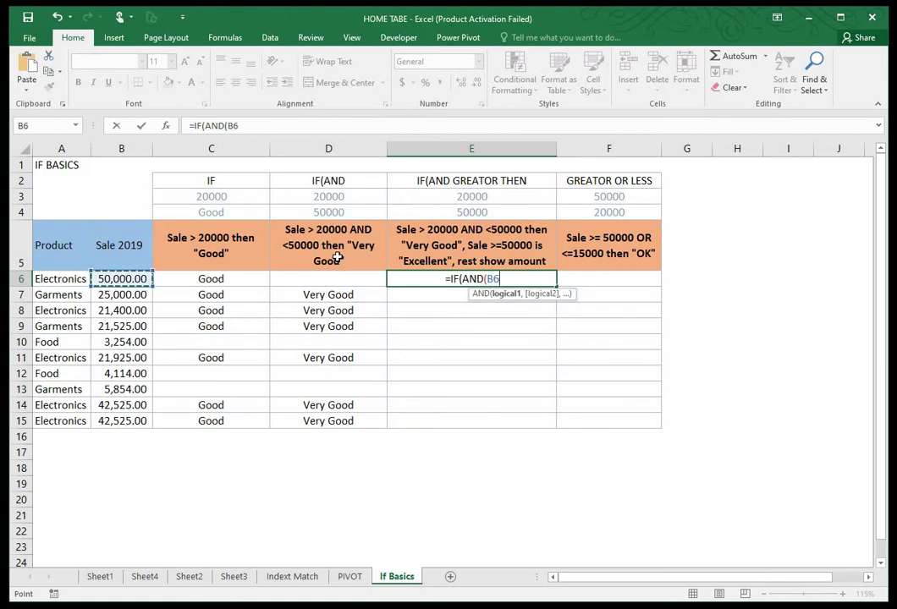
text(>)
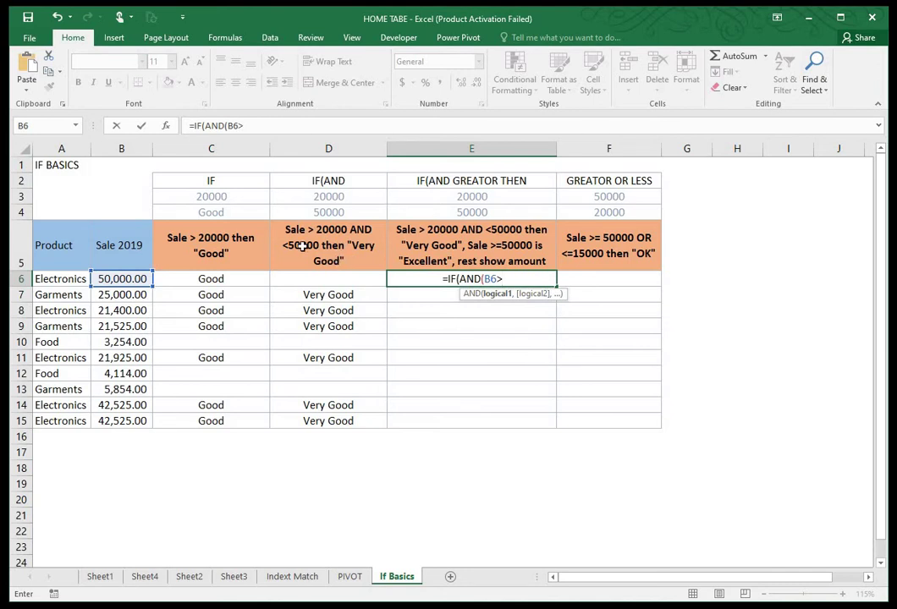
click(476, 196)
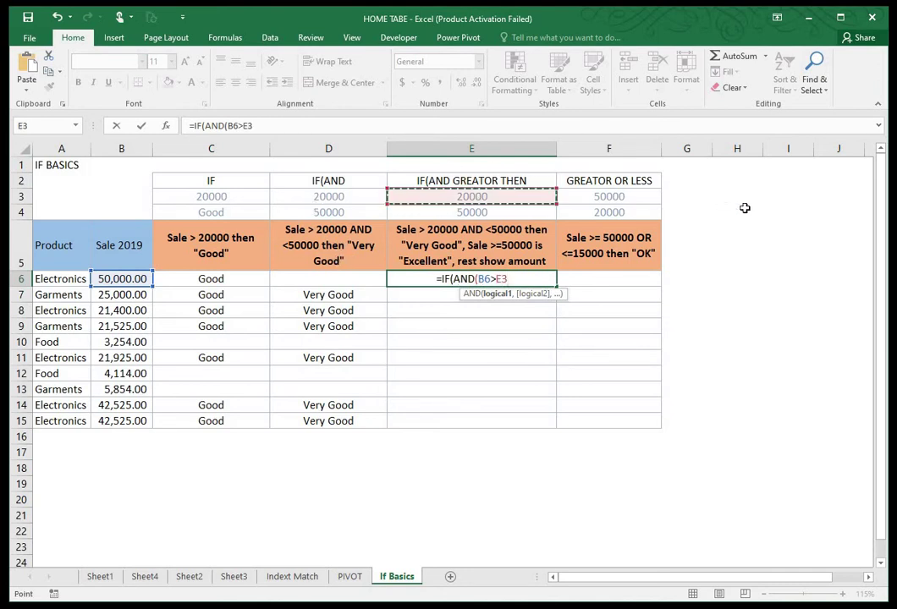
key(F4)
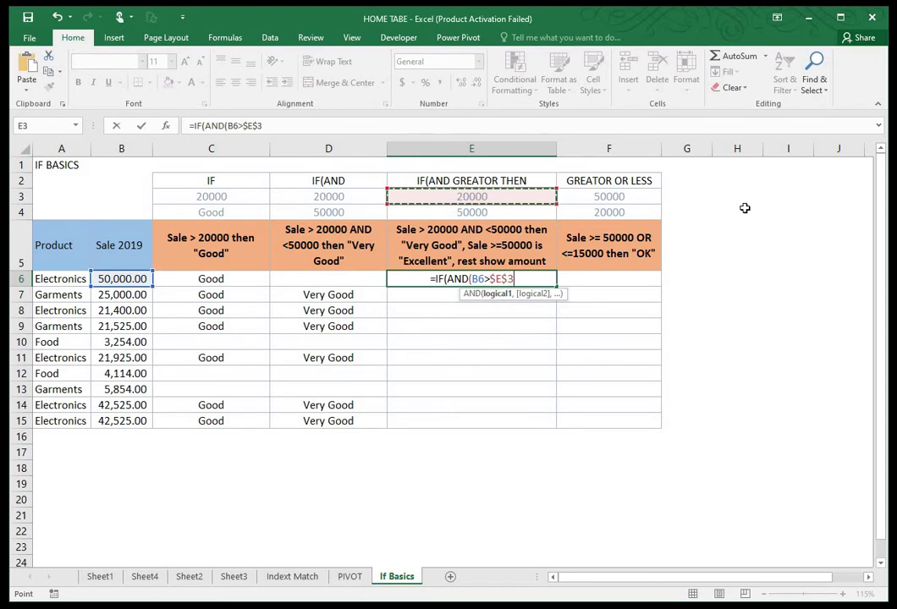
Add the second condition B6<$E$4 with an absolute threshold reference and close the AND function in E6.
text(,)
click(127, 275)
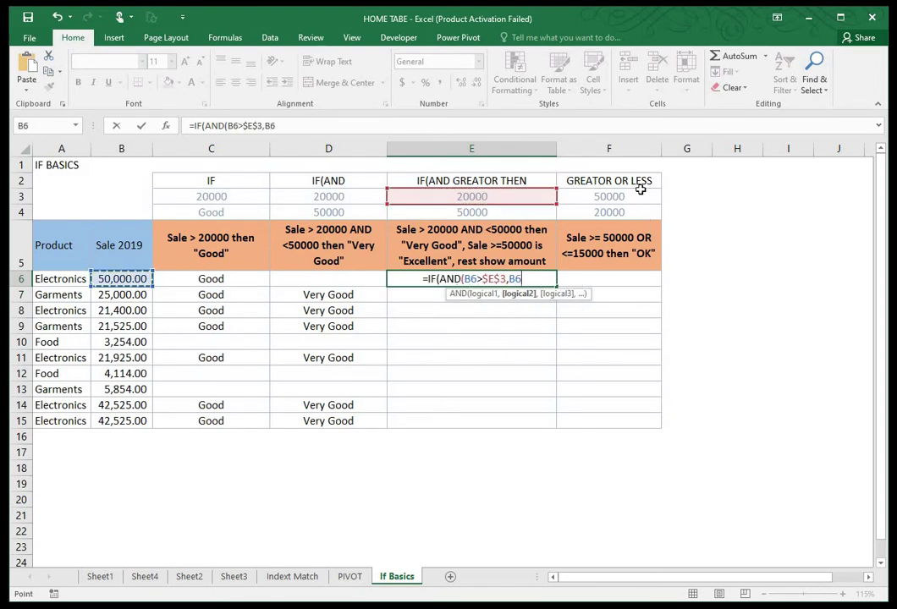
text(<)
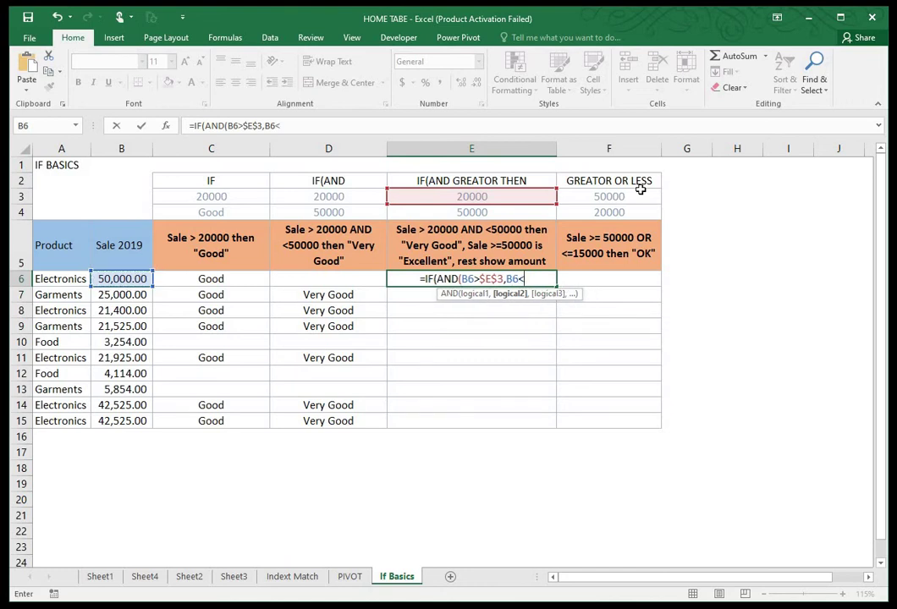
click(518, 209)
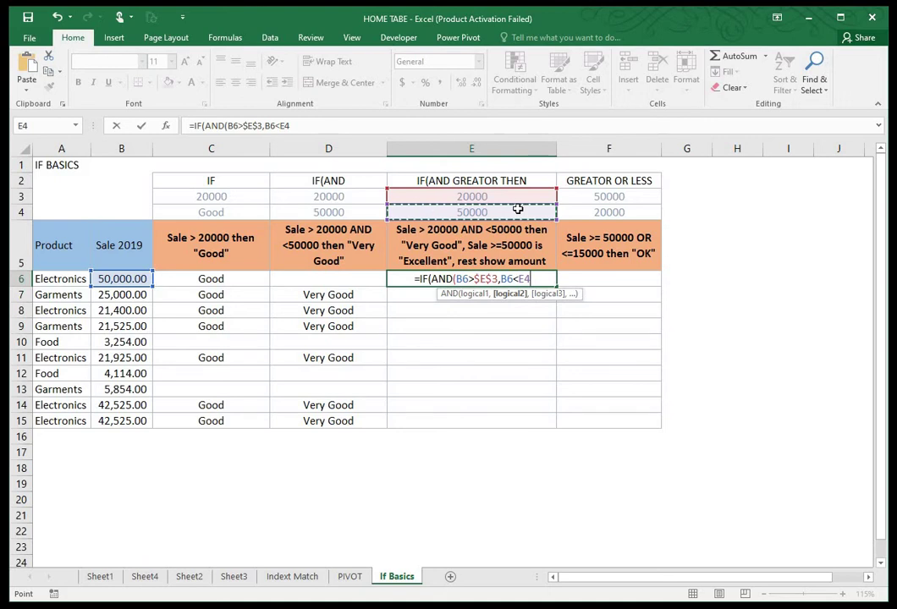
key(F4)
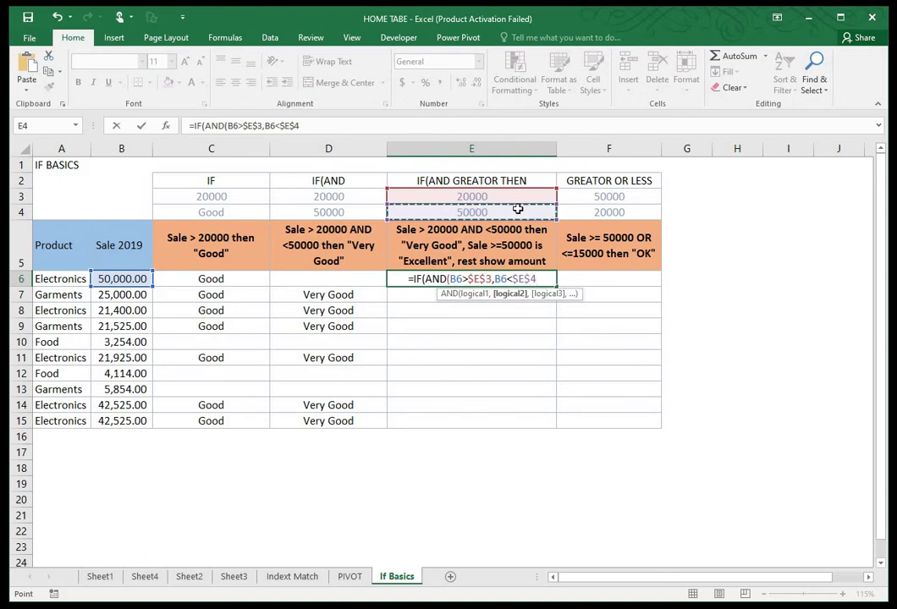
text(),)
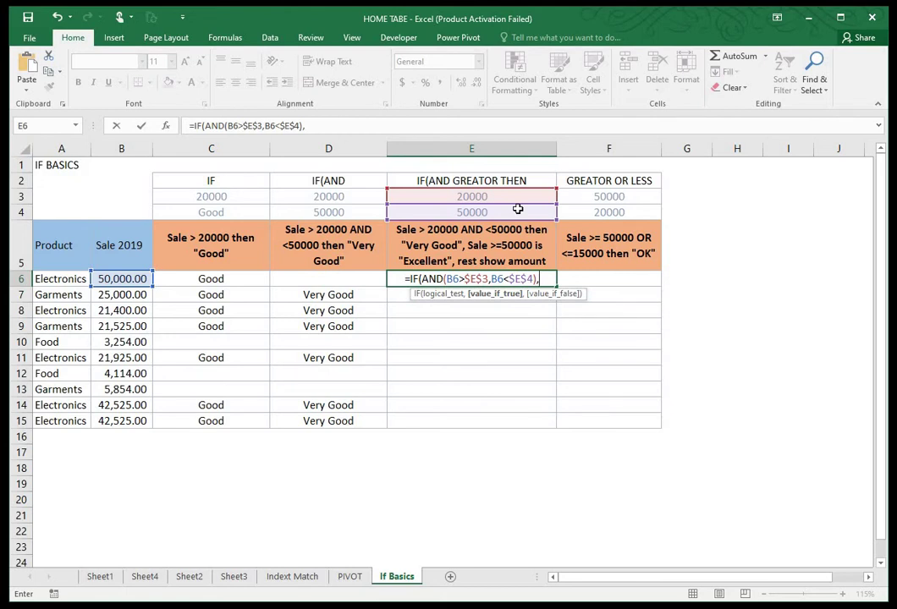
Set "Very Good" as the value if true in the E6 formula and enter it, accepting the missing closing parenthesis correction.
text(")
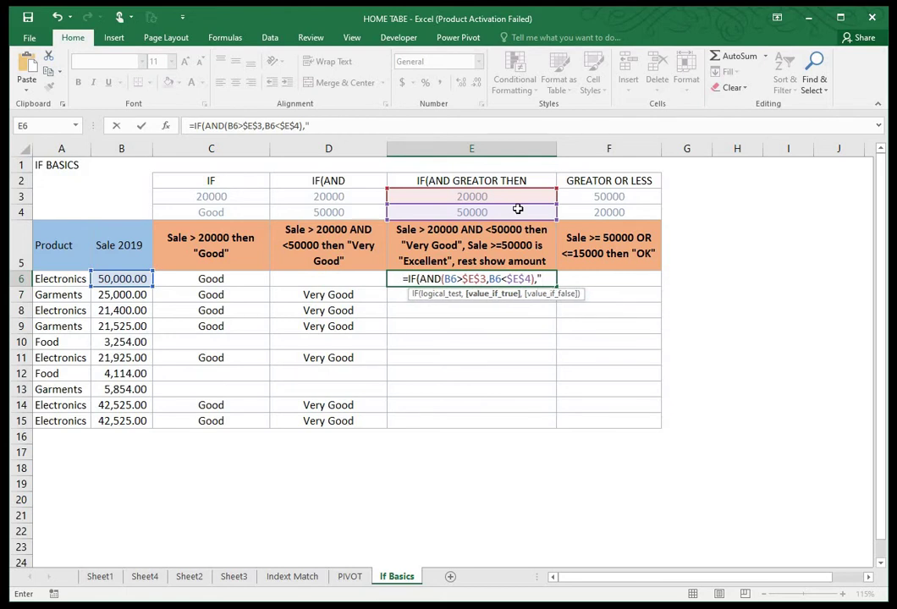
text(v)
key(BackSpace)
text(Very Good)
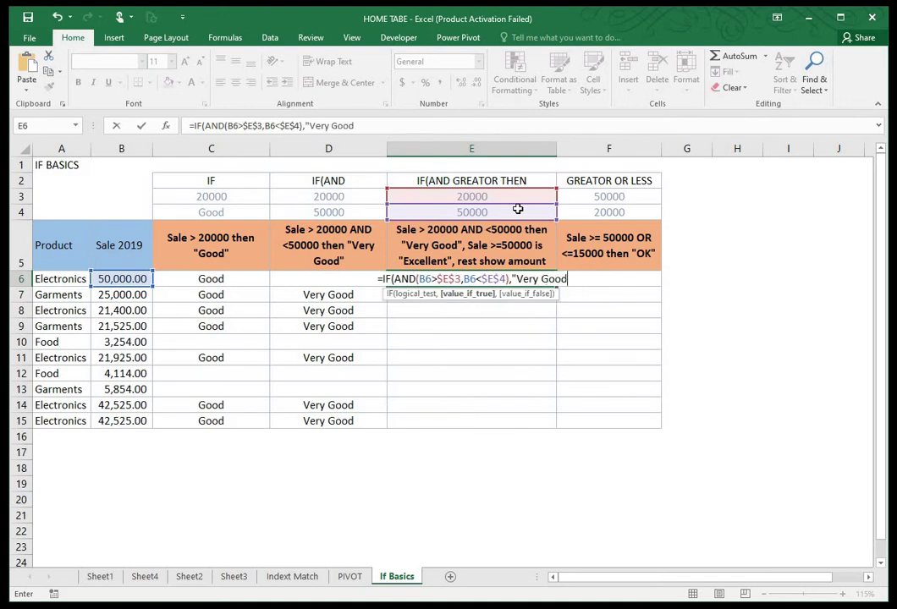
text(")
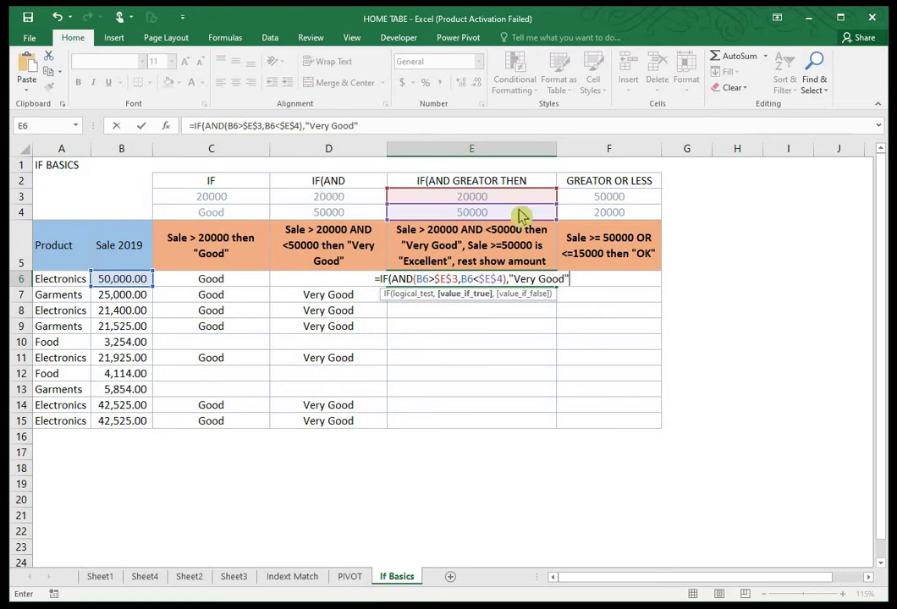
key(Return)
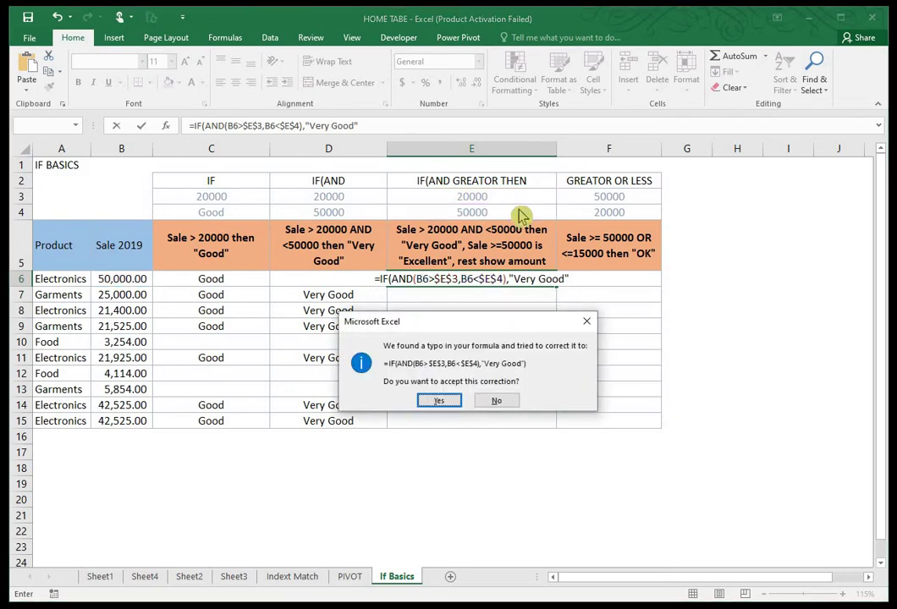
key(Return)
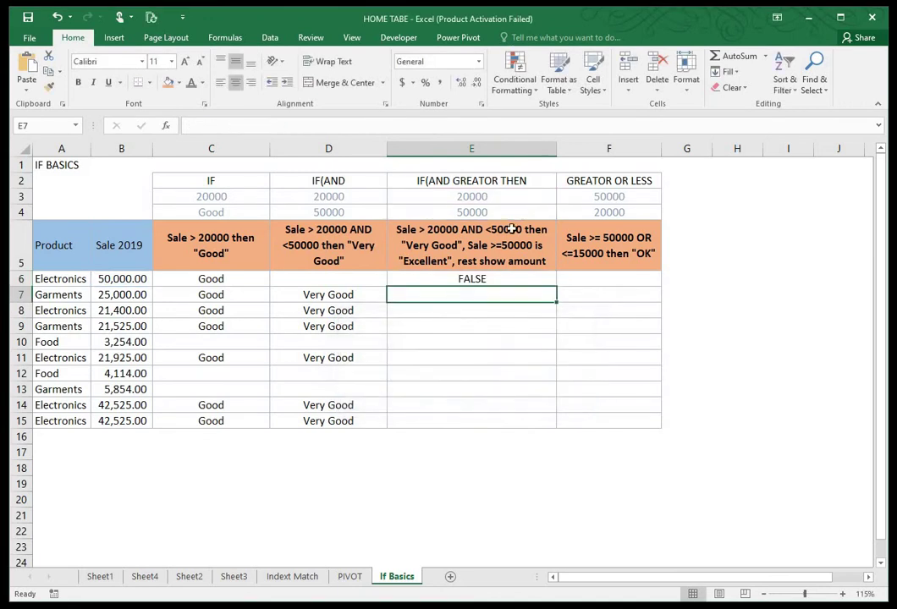
Add an empty string "" as the value if false in the E6 formula.
click(497, 278)
click(359, 126)
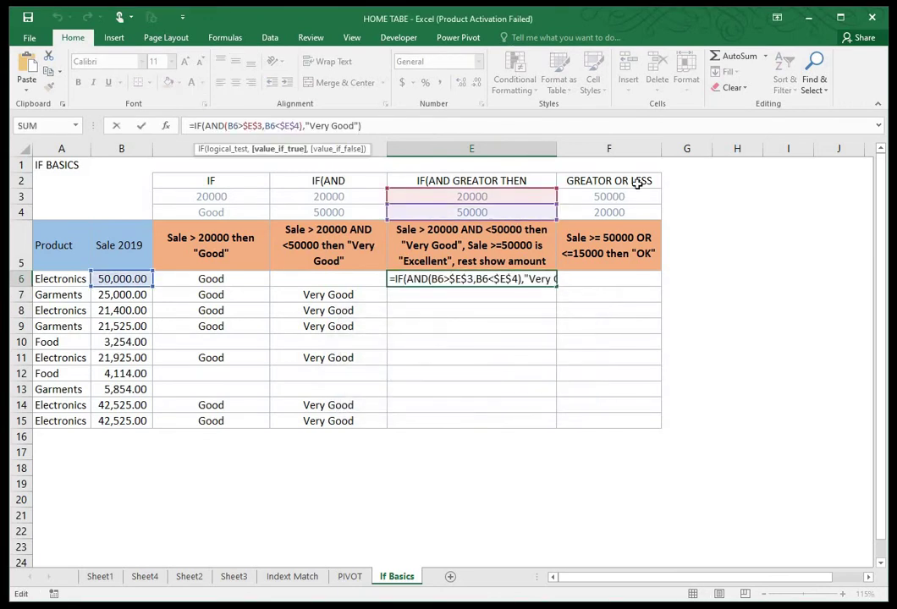
text(,"")
key(Return)
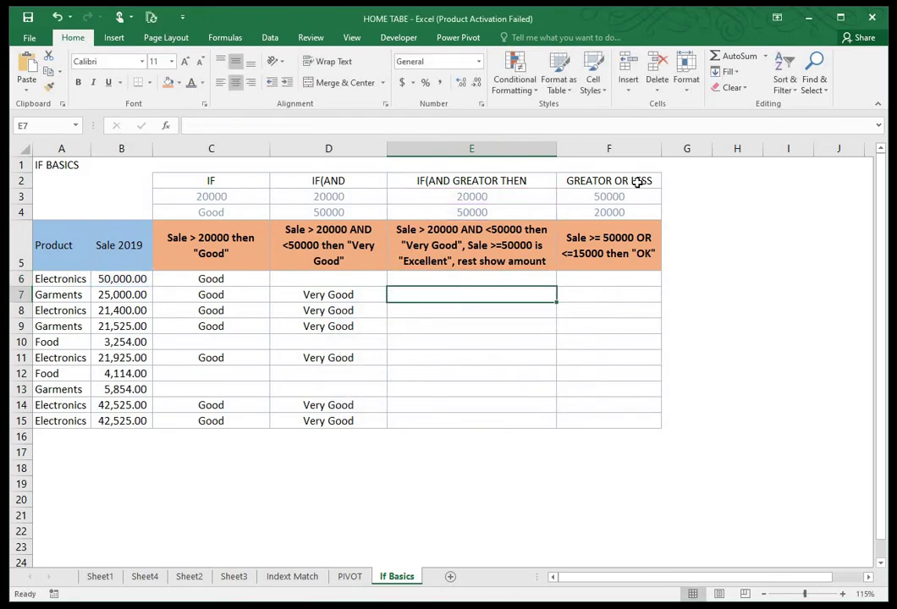
Fill the E6 formula down the column through E15 and reselect E6.
key(Up)
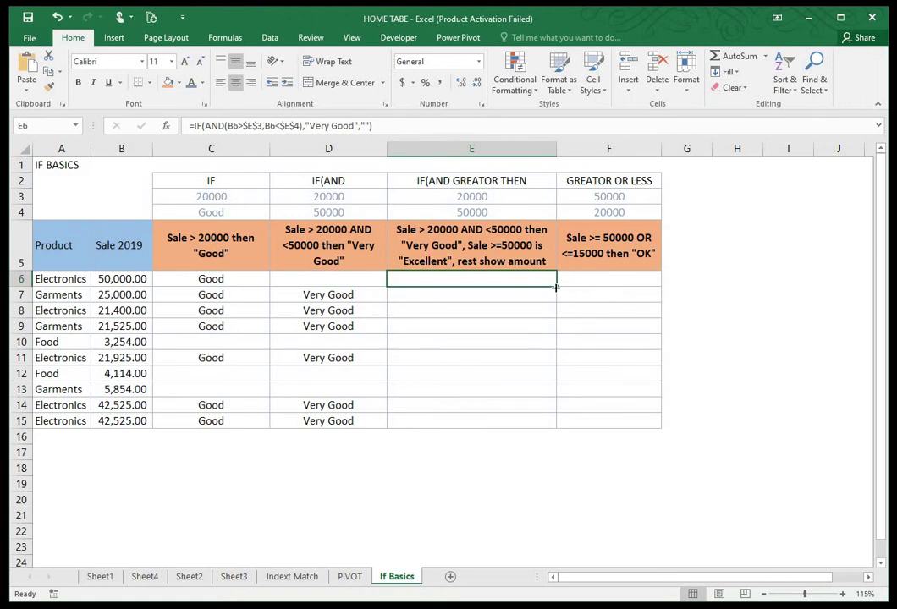
drag(555, 288, 616, 415)
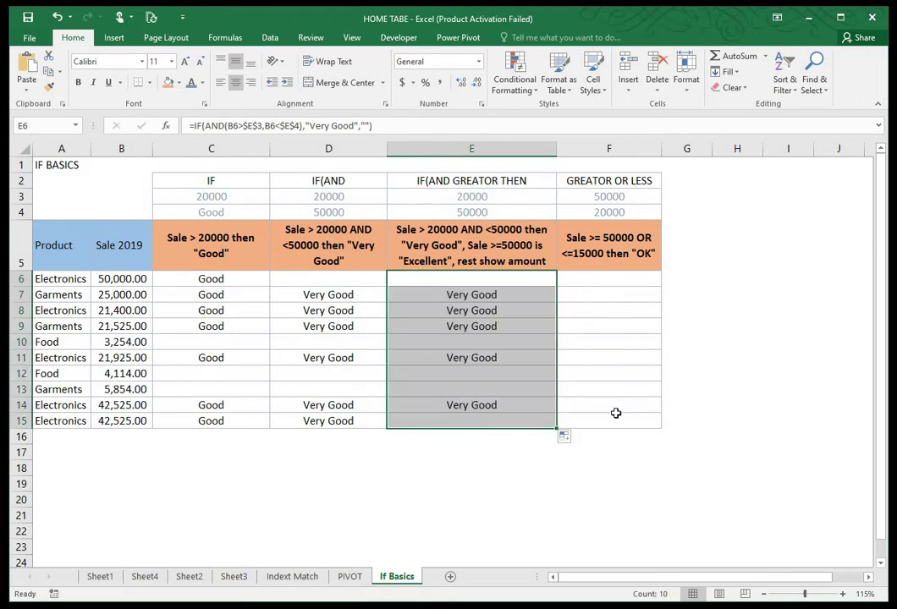
click(487, 277)
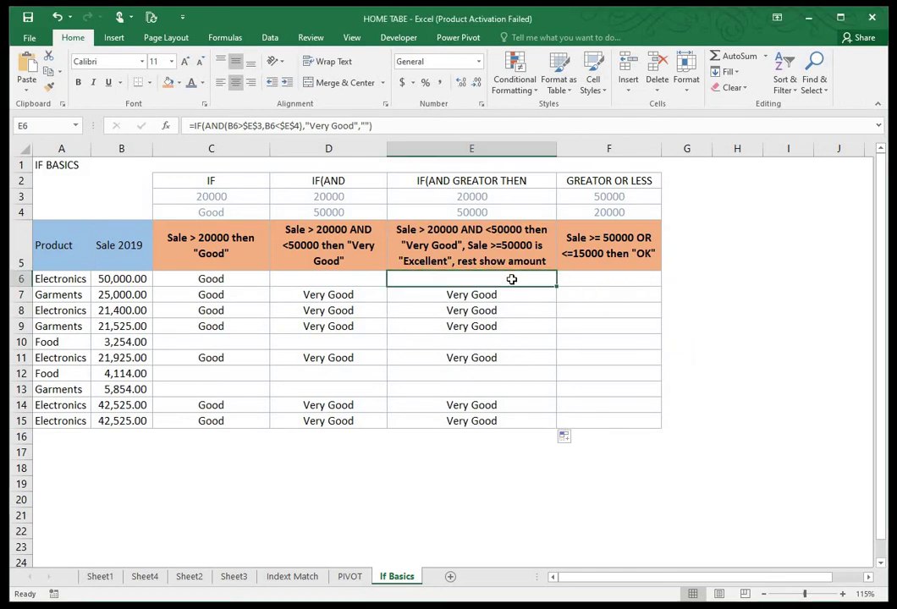
Replace the empty-string value if false in the E6 formula with the start of a nested IF function.
key(F2)
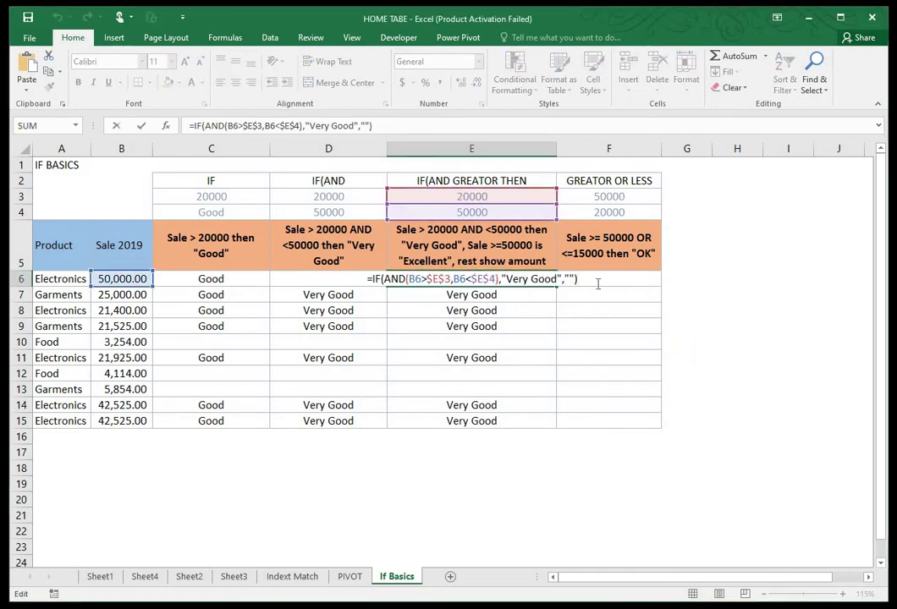
key(BackSpace)
key(BackSpace)
key(BackSpace)
key(BackSpace)
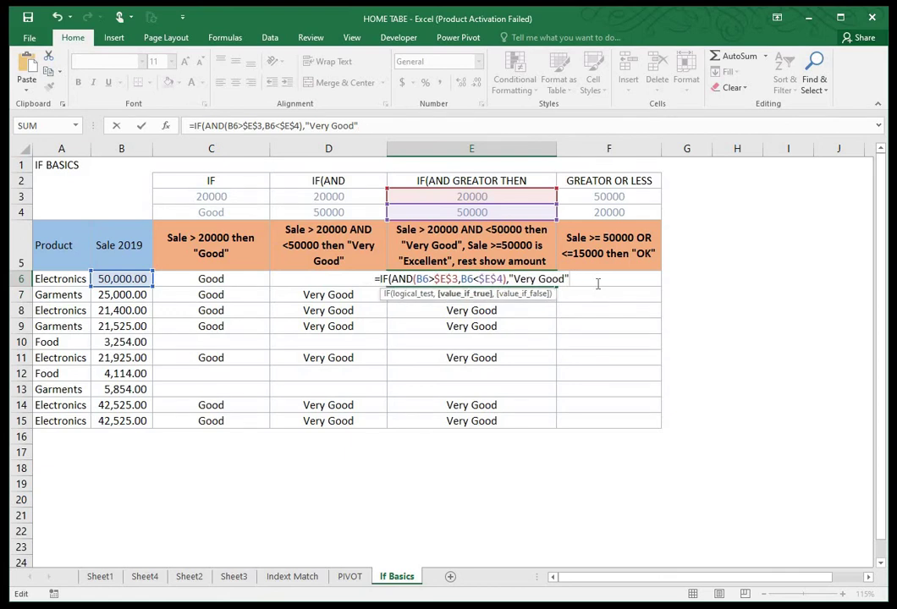
text(,)
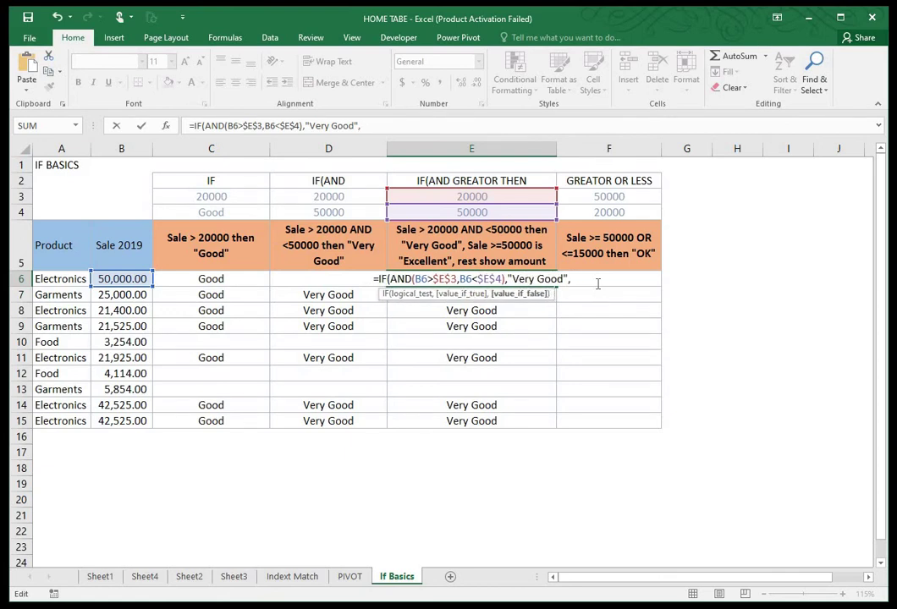
text(IF)
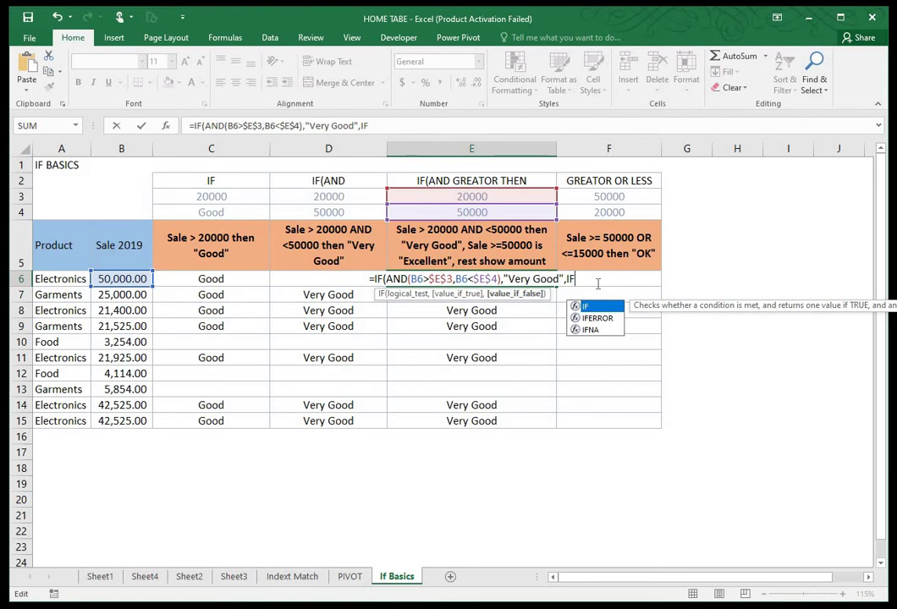
text(()
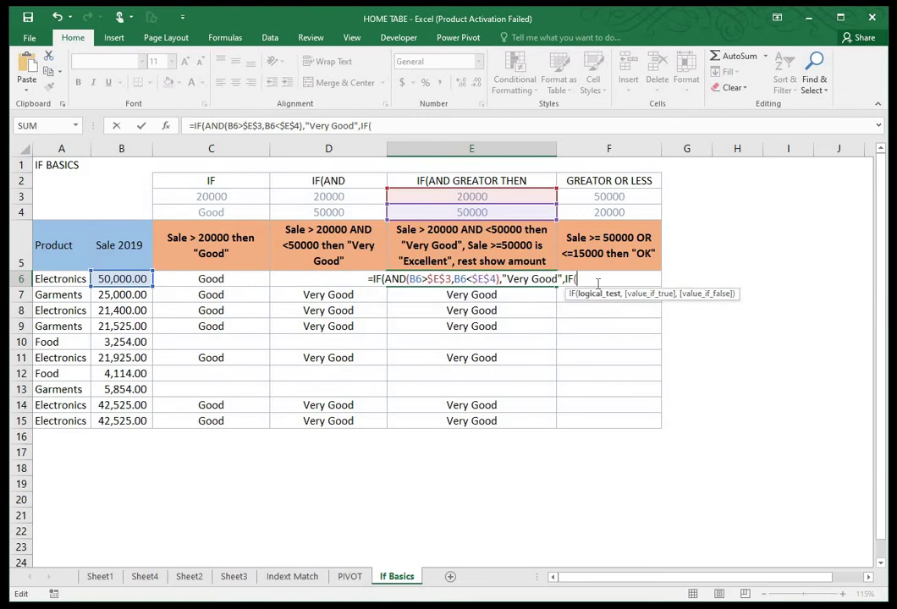
Set the nested IF condition to B6>=$E$4, using an absolute reference for the threshold.
click(115, 280)
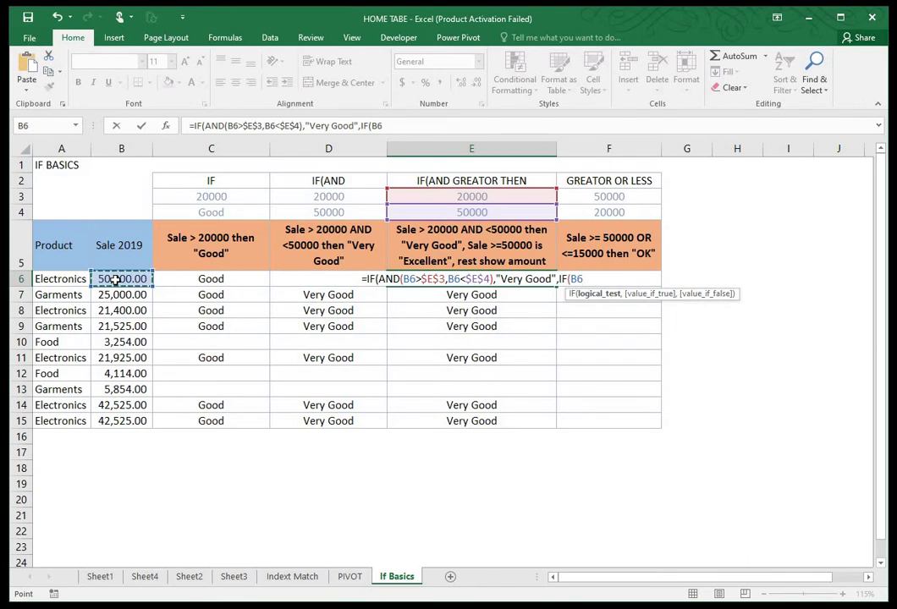
text(>=)
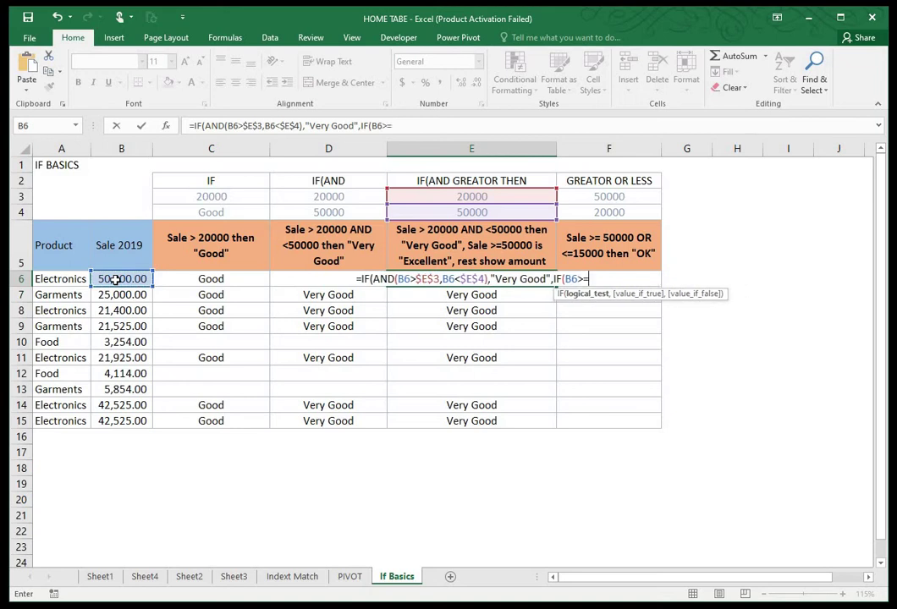
click(445, 212)
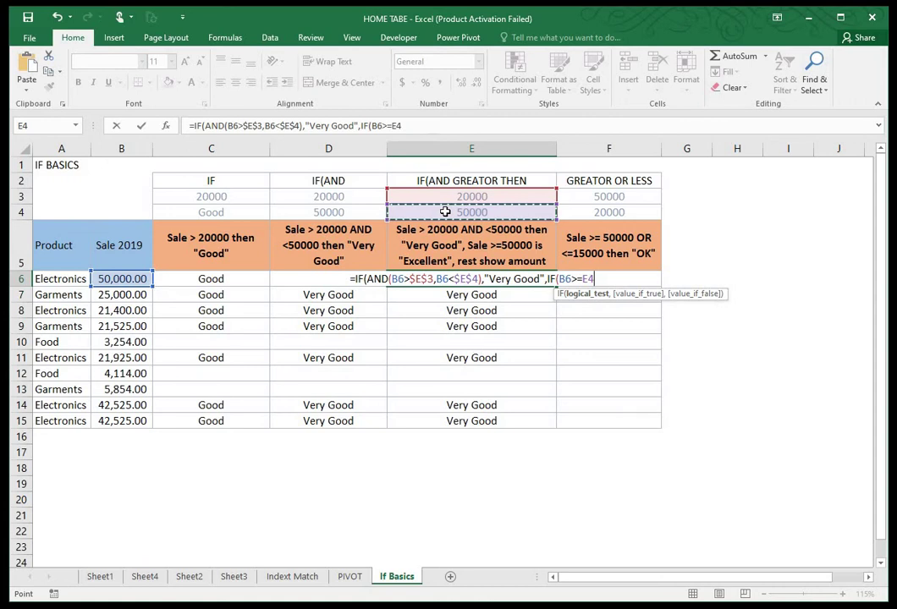
key(F4)
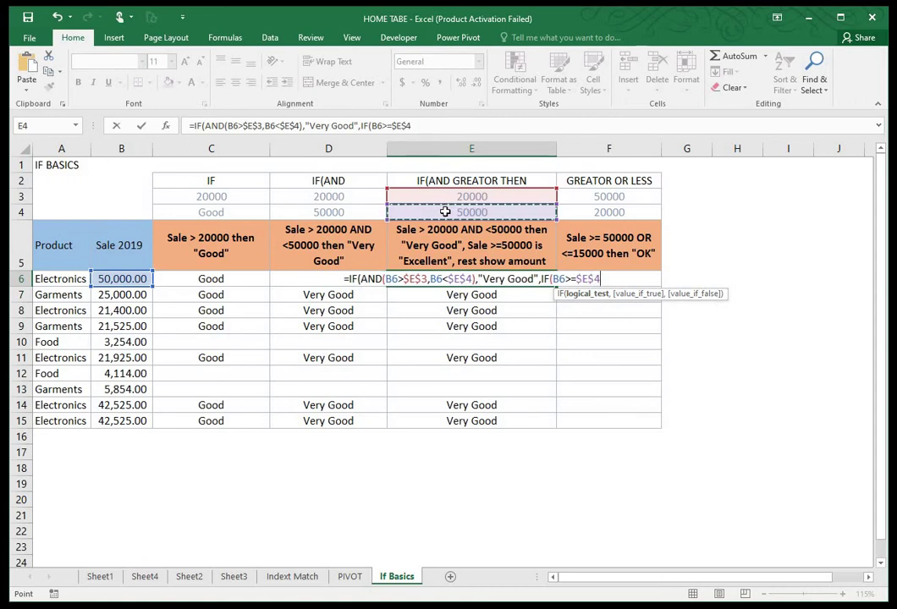
text(,)
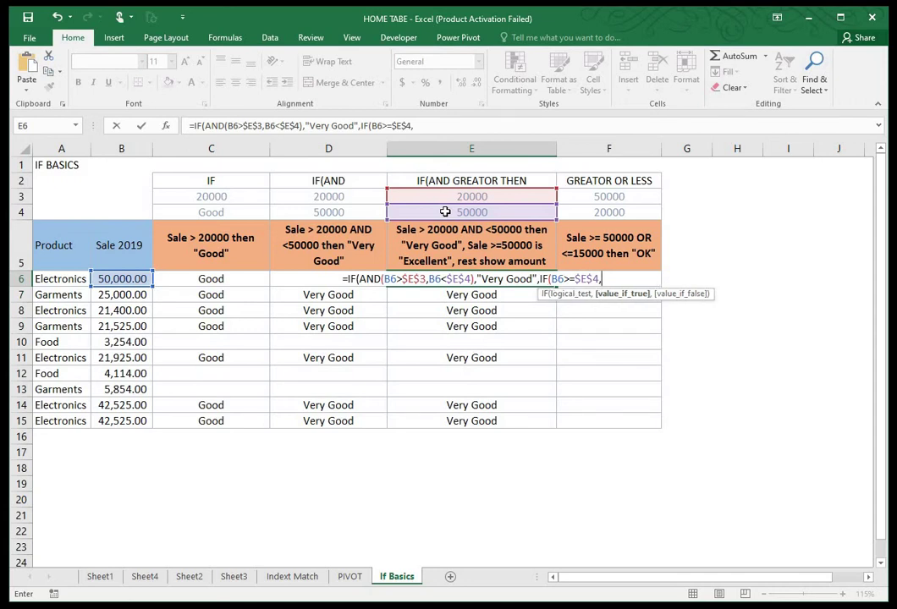
Set "Excellent" as the nested IF's value if true in E6.
text(")
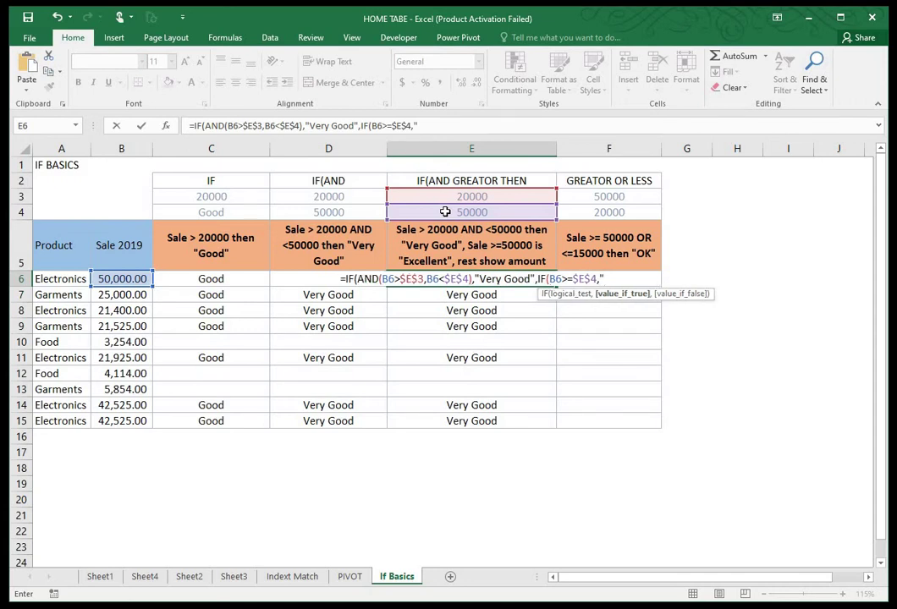
text(e)
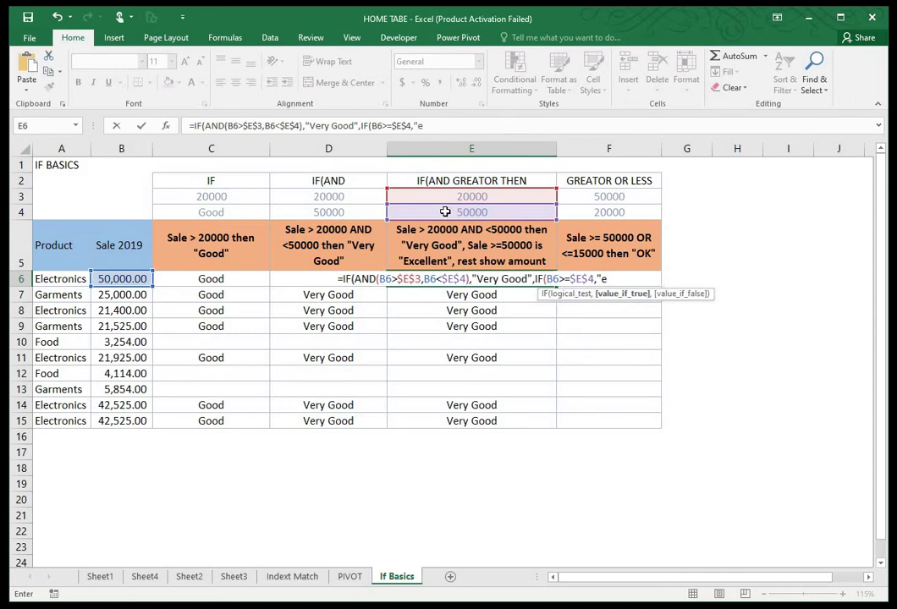
key(BackSpace)
text(Excellent)
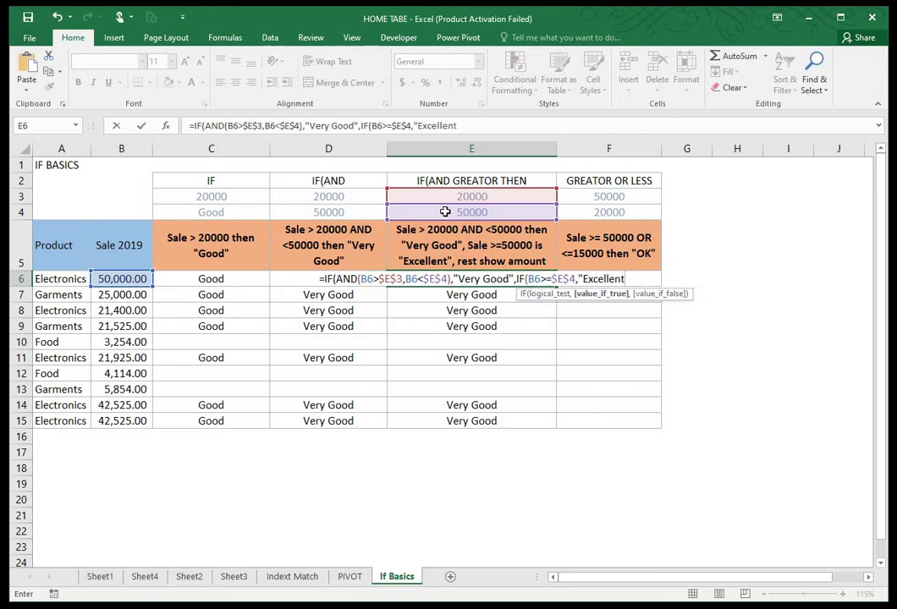
text(")
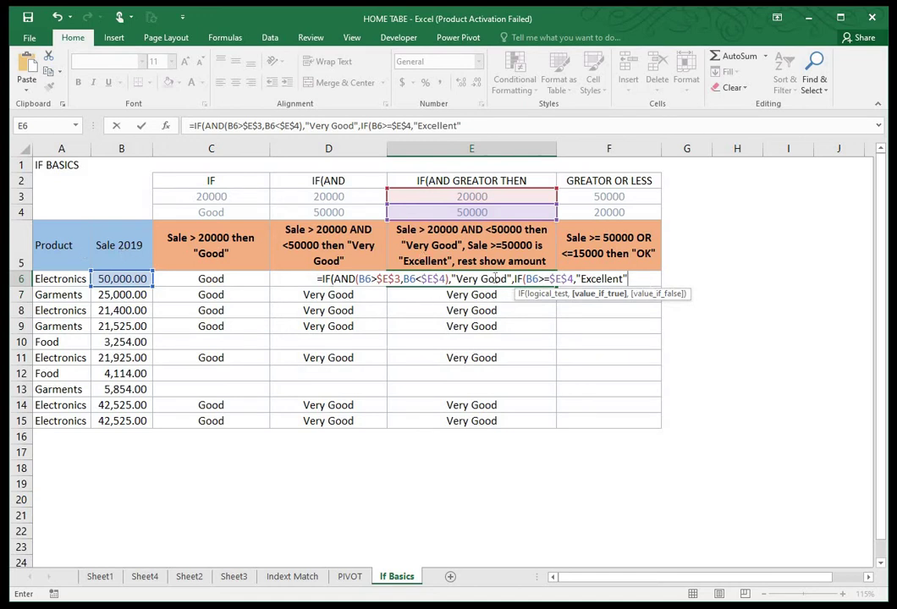
Set B6 as the nested IF's value if false, close both IF functions and enter the E6 formula.
text(,)
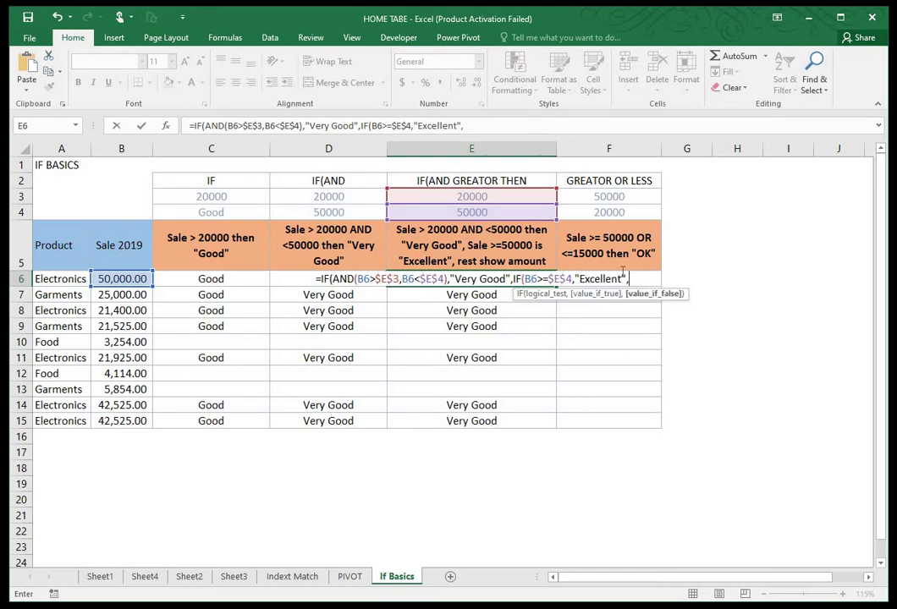
click(132, 277)
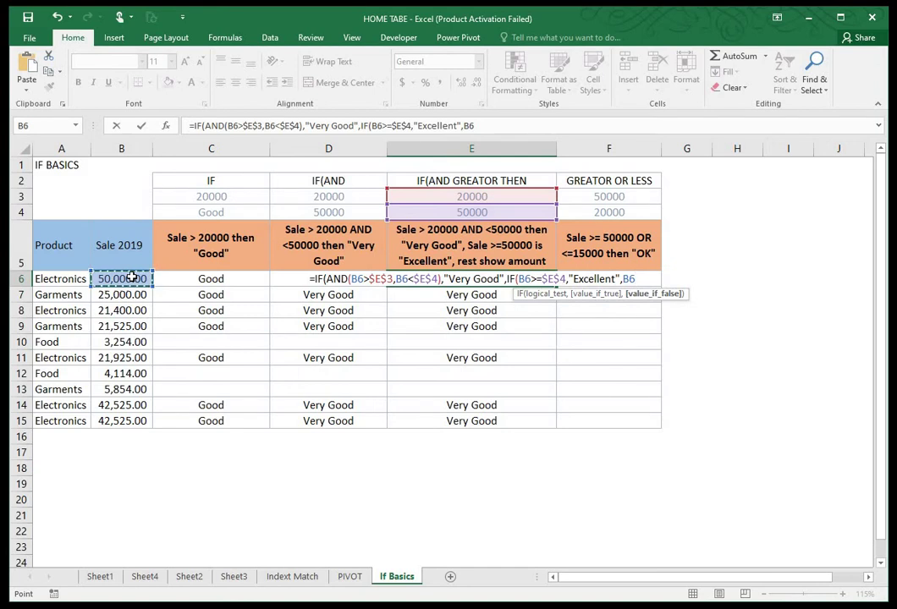
text())
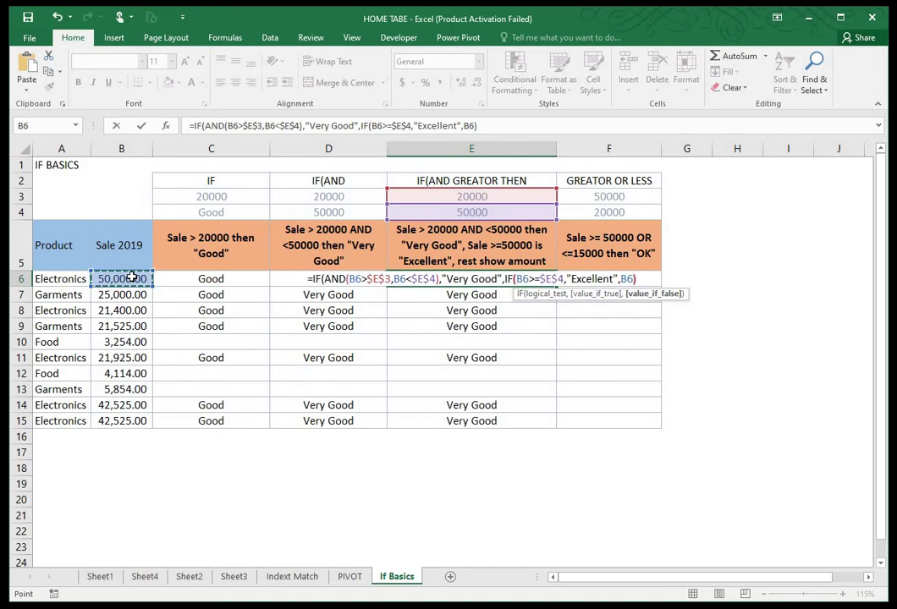
text())
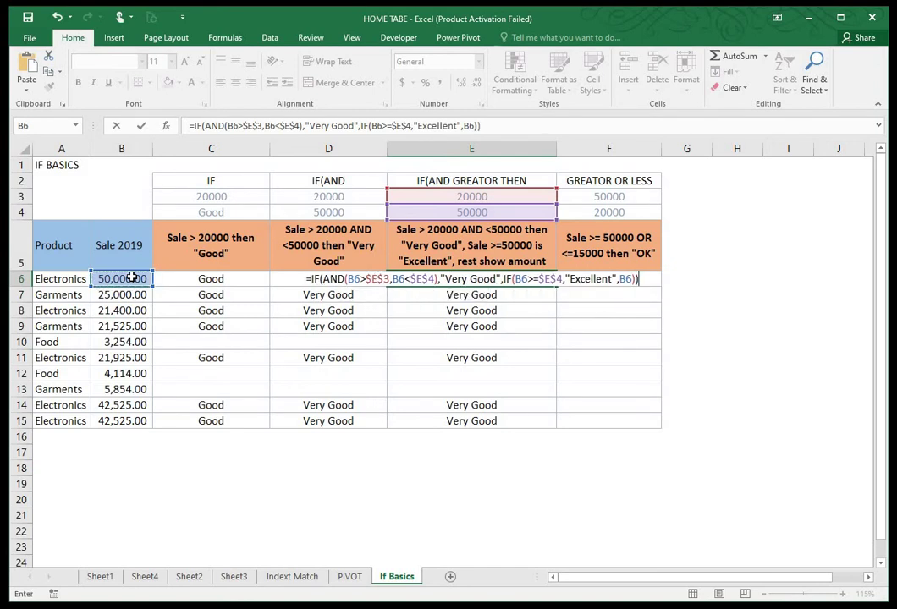
key(Return)
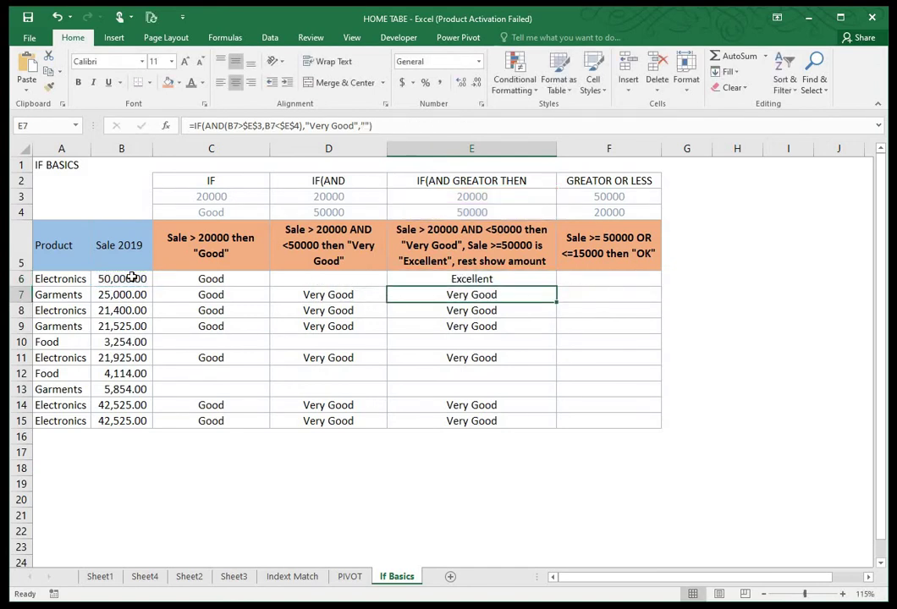
Fill the nested IF formula from E6 down the column through E15.
click(507, 277)
double_click(555, 288)
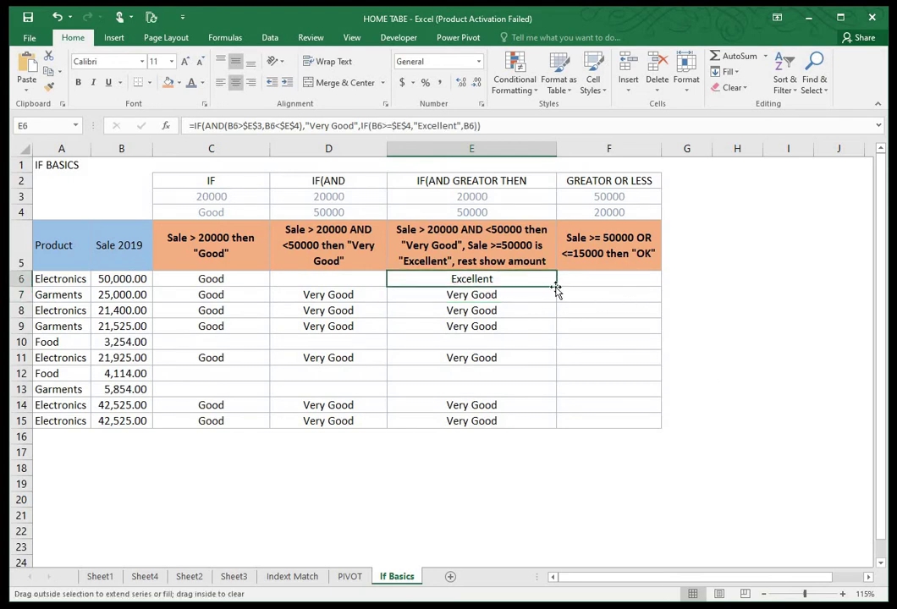
click(493, 338)
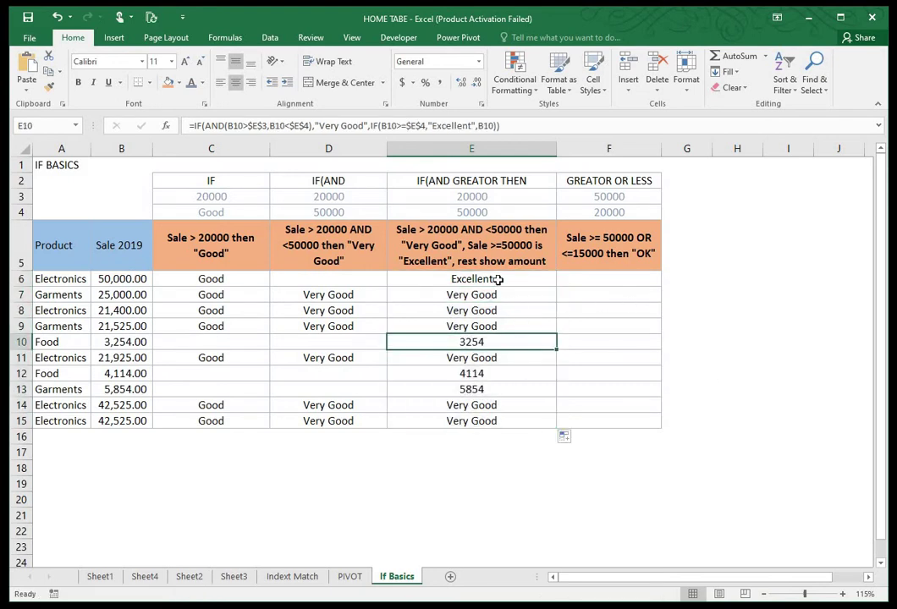
Compare the sale in B6 with the column E ratings and inspect the formulas in E6, E7, E10, E12 and E13.
click(127, 278)
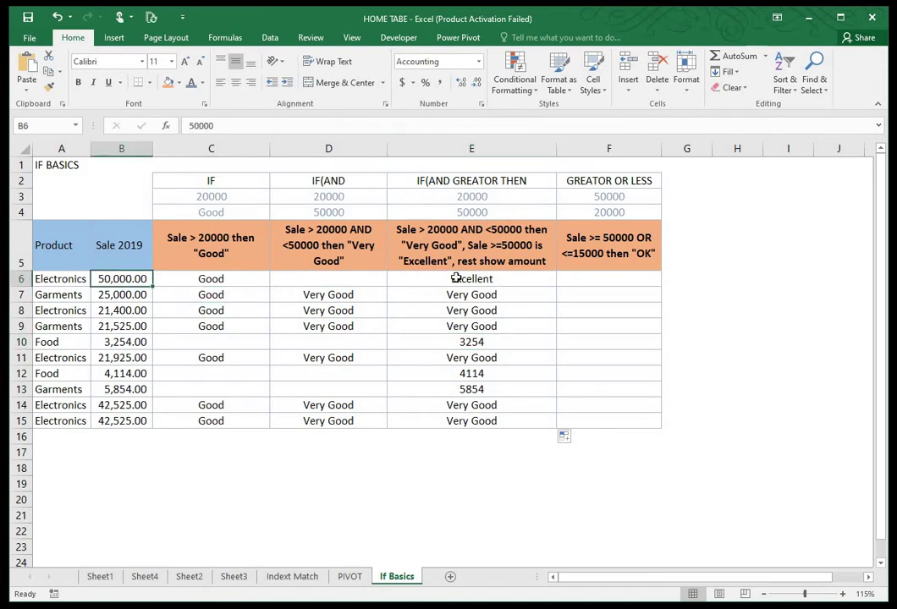
click(462, 280)
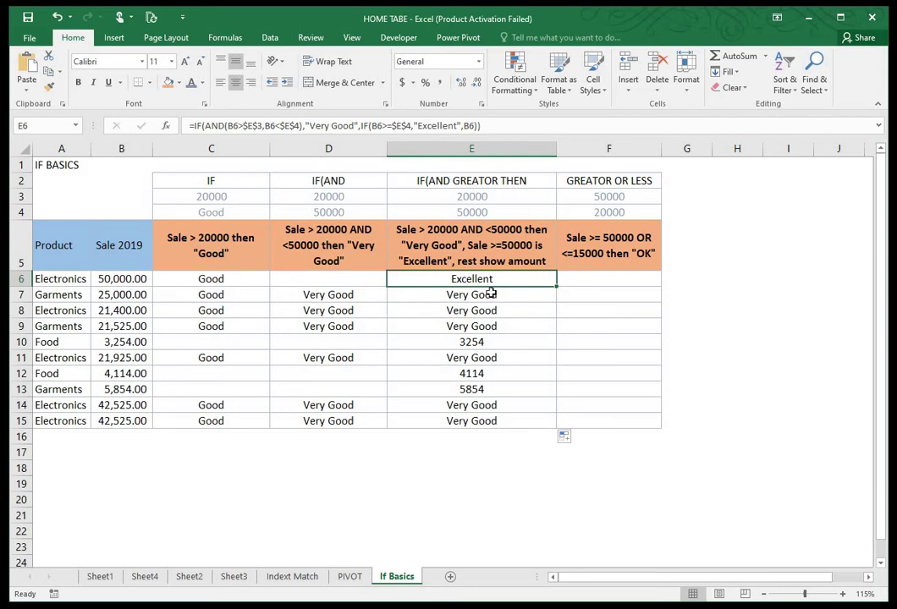
click(507, 293)
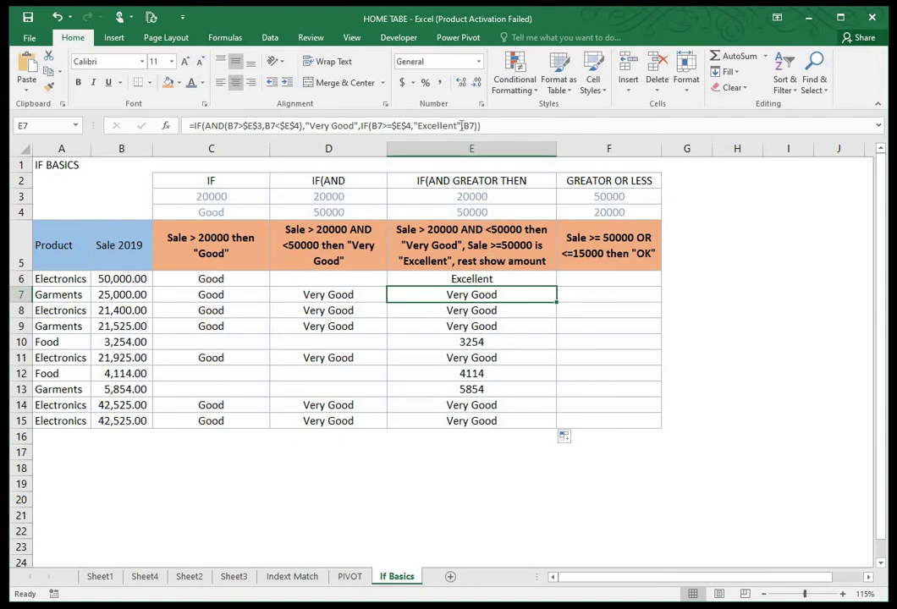
click(431, 278)
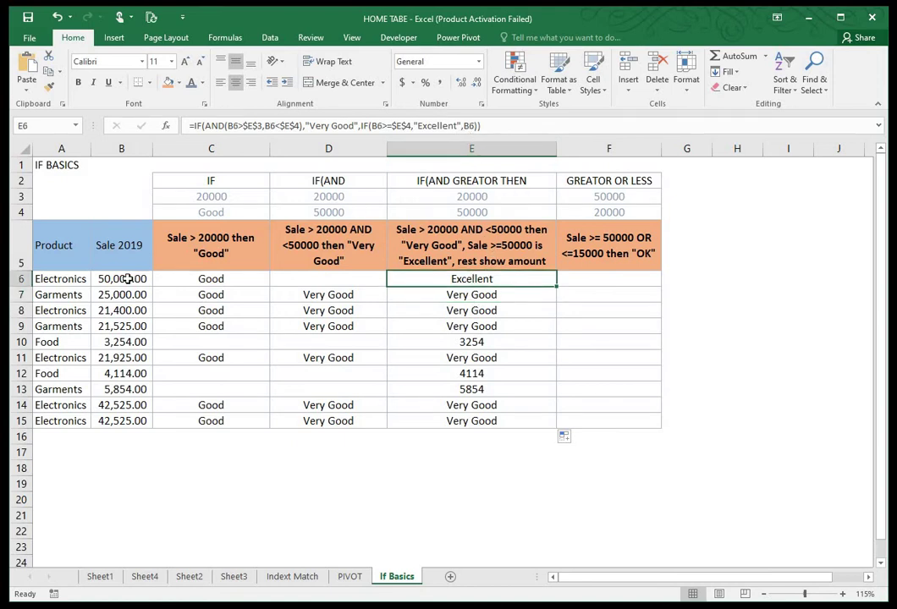
click(466, 342)
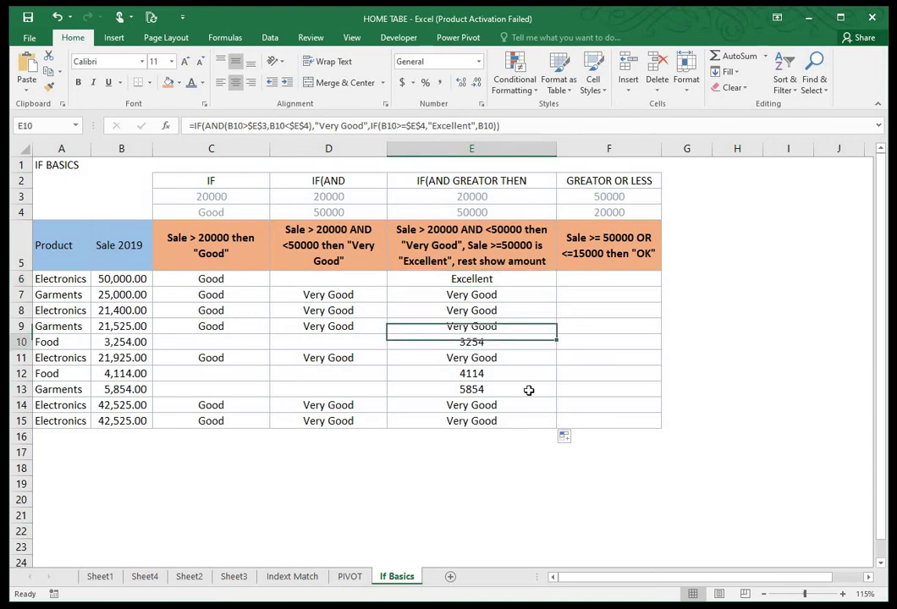
click(469, 374)
click(474, 389)
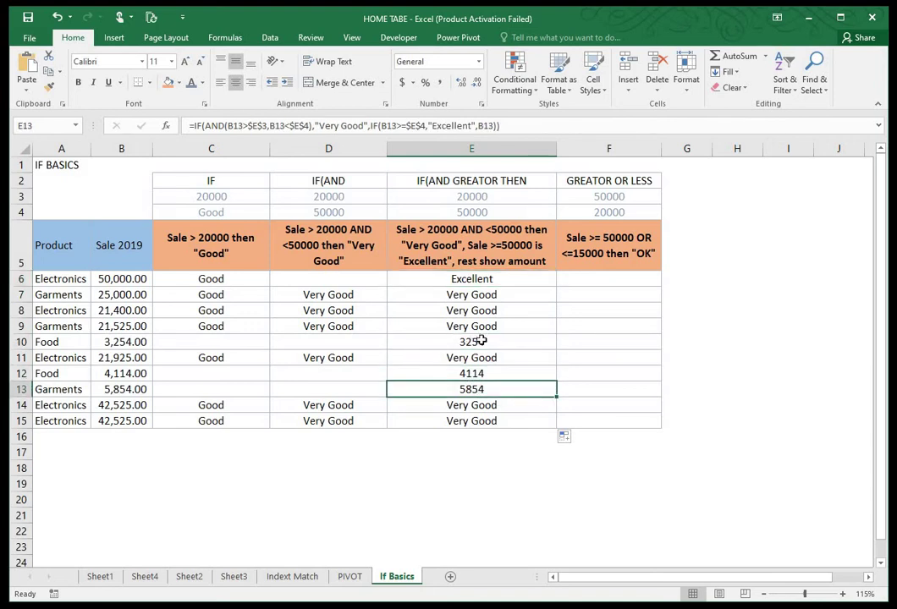
click(482, 355)
Replace the final B6 value if false in the E6 formula with "Target not Achvd" and enter it.
click(486, 279)
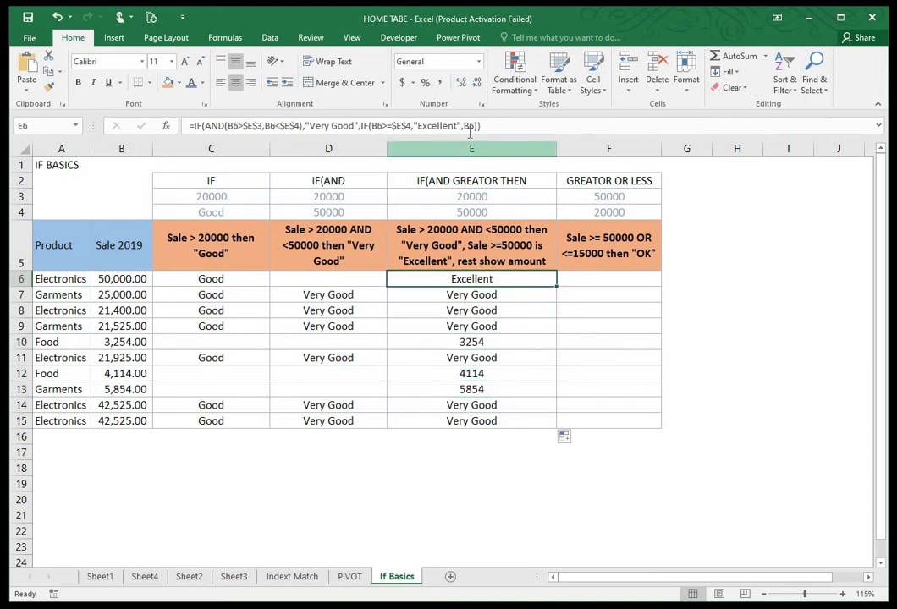
double_click(470, 126)
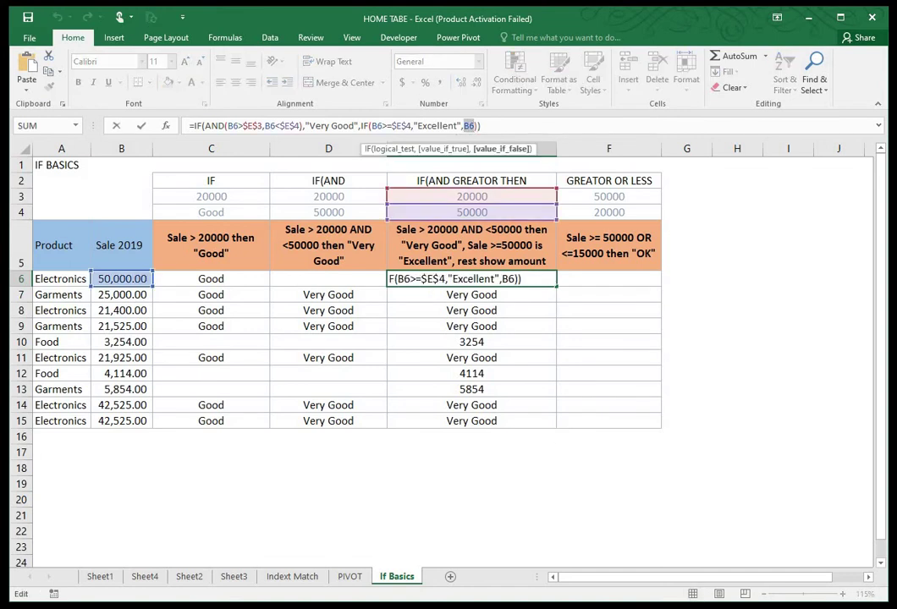
text("Target Not)
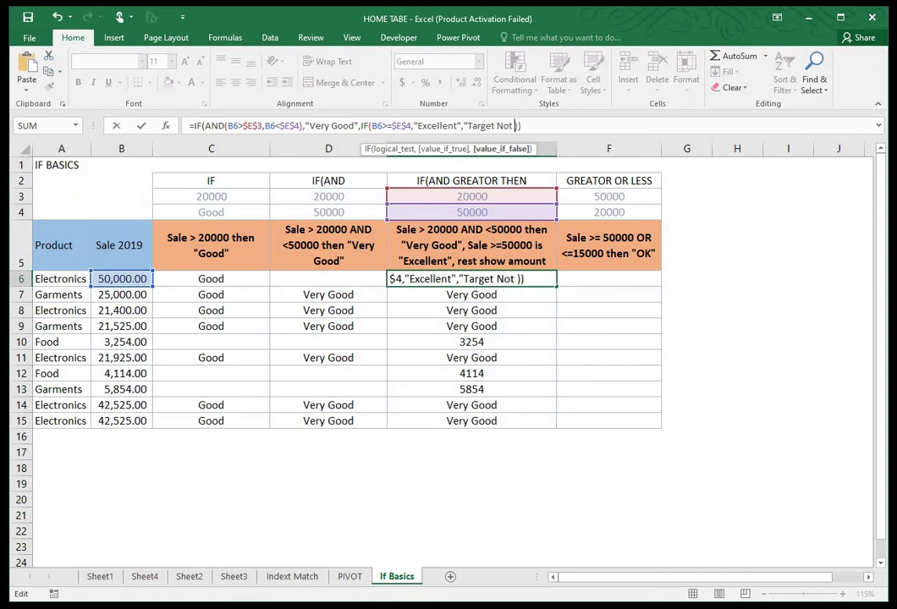
key(BackSpace)
key(BackSpace)
text(nto A)
key(BackSpace)
key(BackSpace)
key(BackSpace)
key(BackSpace)
text(ot a)
key(BackSpace)
text(Achvd)
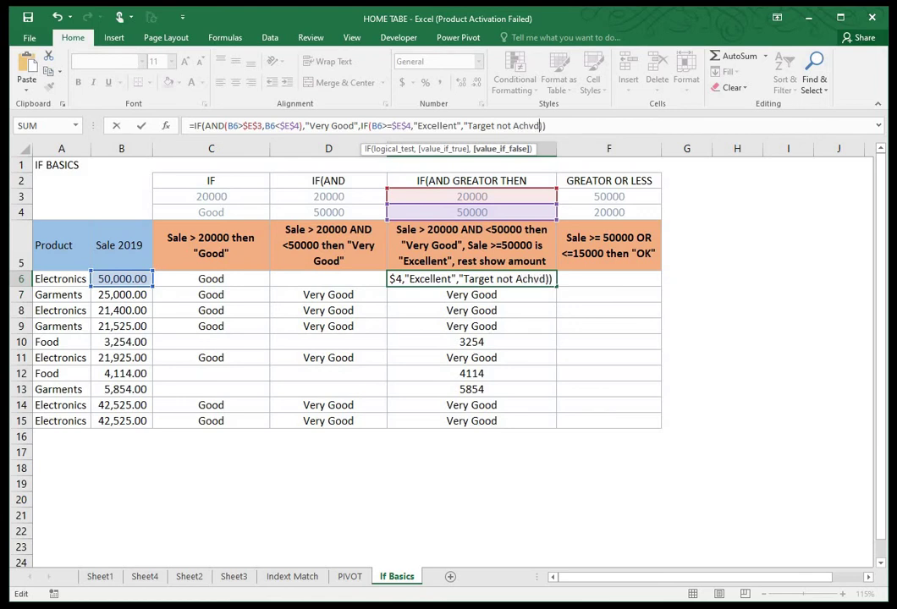
text(")
key(Return)
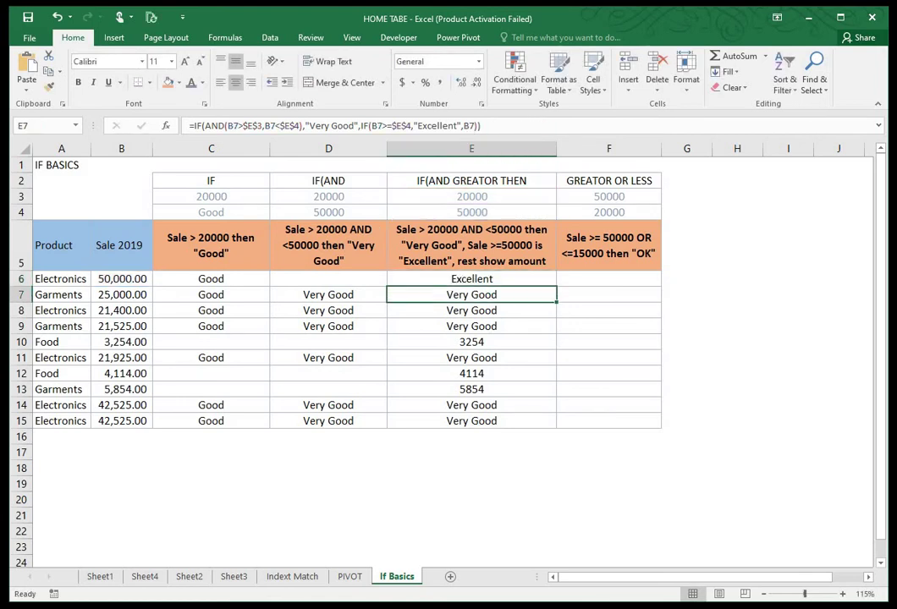
Fill the updated E6 formula down through E15 and check the column E results from E10 downward.
click(513, 275)
double_click(555, 289)
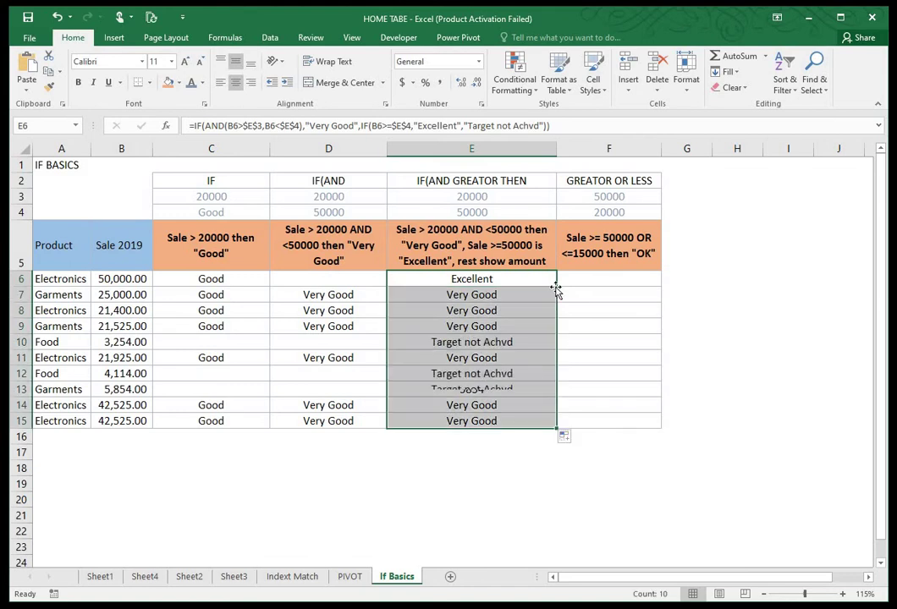
click(627, 355)
click(516, 341)
key(Down)
key(Down)
key(Down)
key(Down)
key(Down)
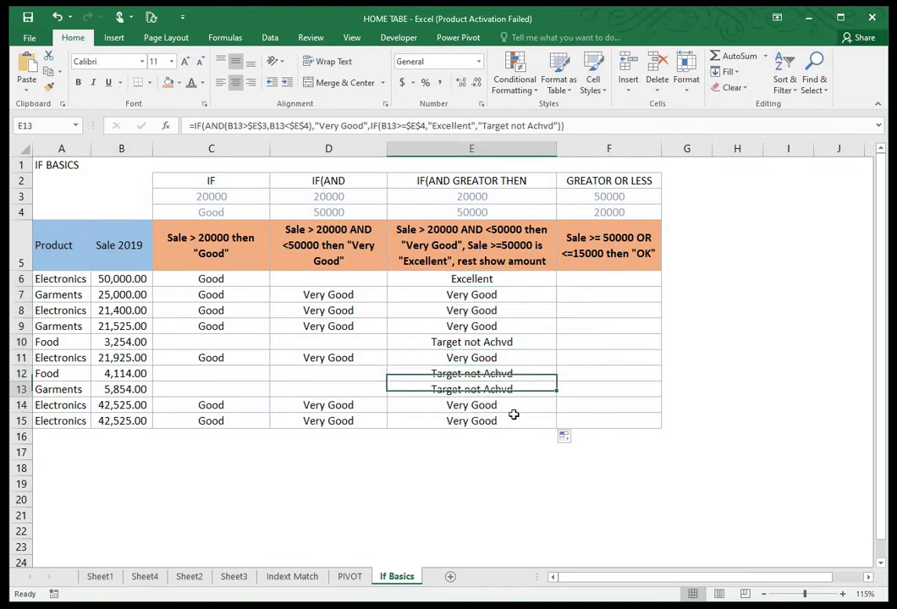
click(565, 245)
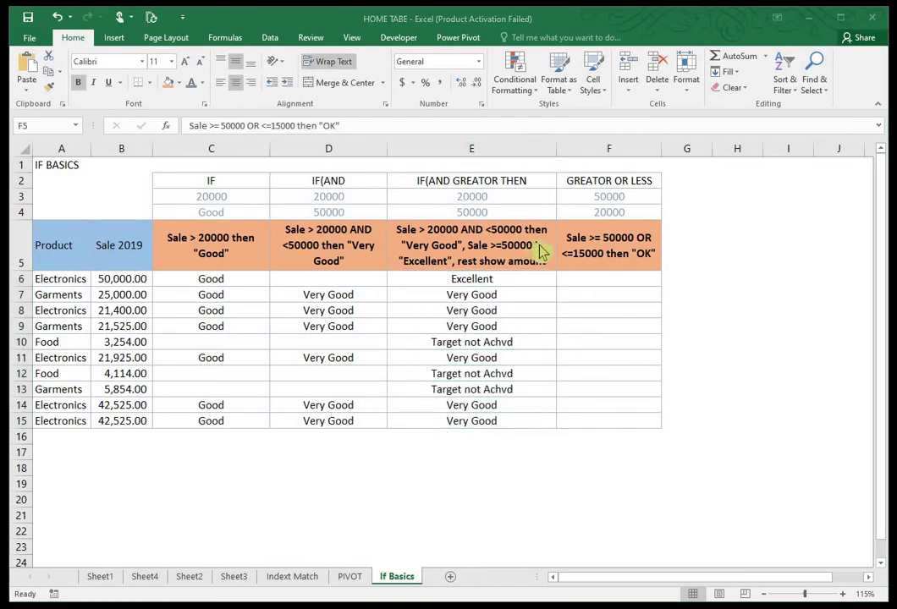
Begin a formula in F6 with an OR function nested as the logical test of an IF.
click(634, 274)
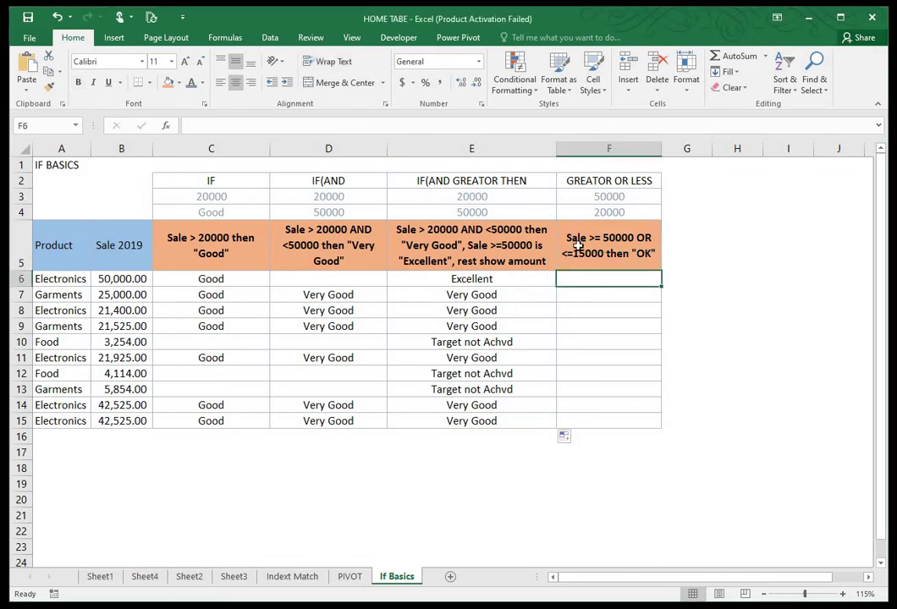
key(Up)
key(Down)
text(=)
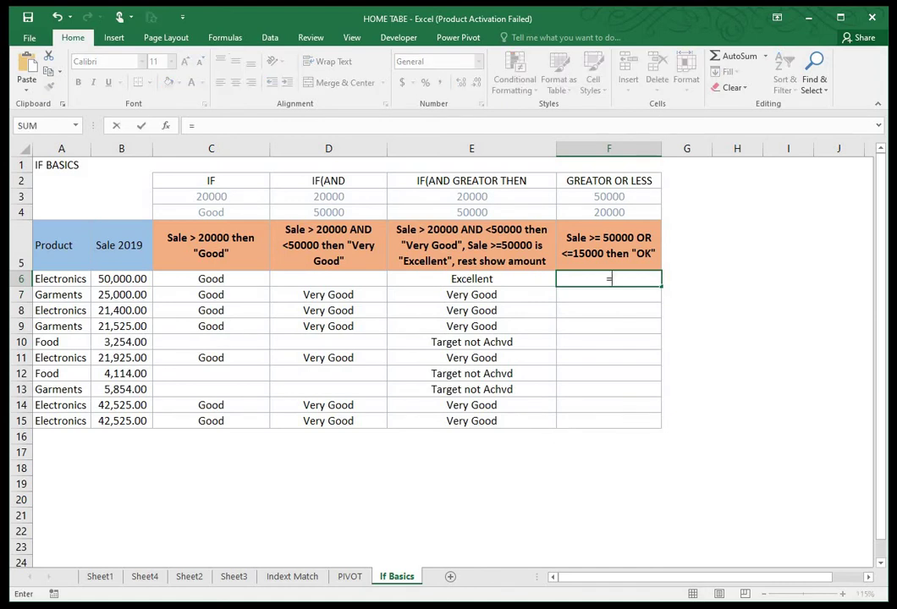
text(IF)
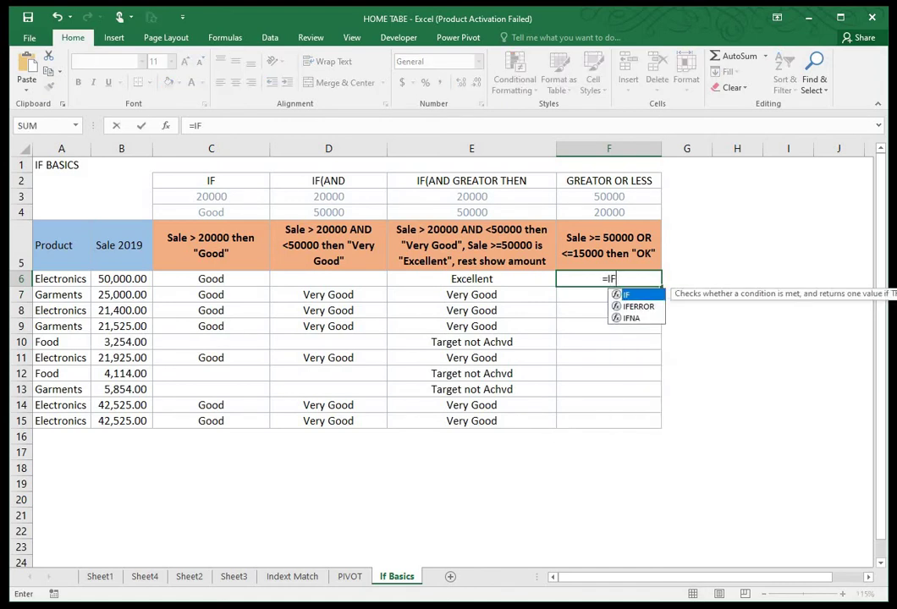
text((OR)
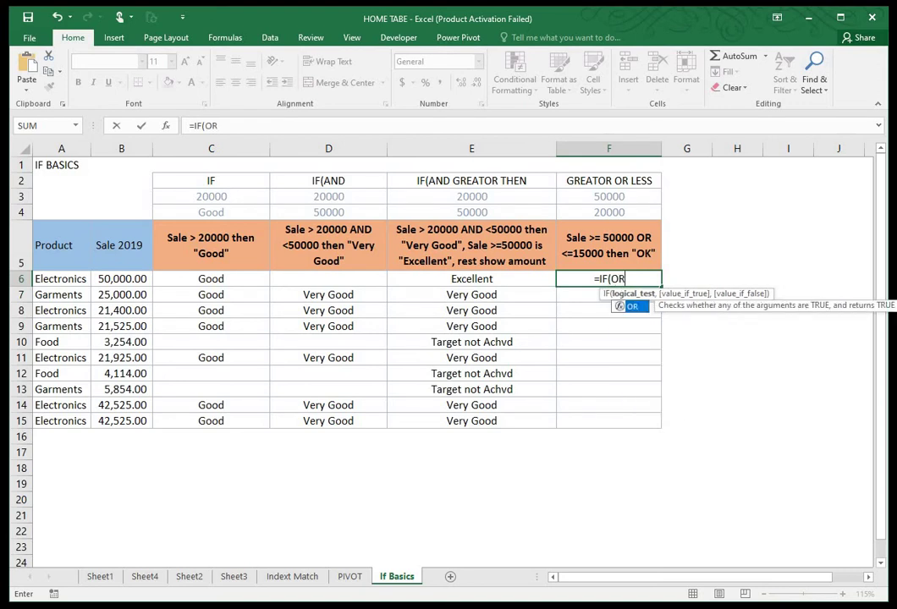
text(()
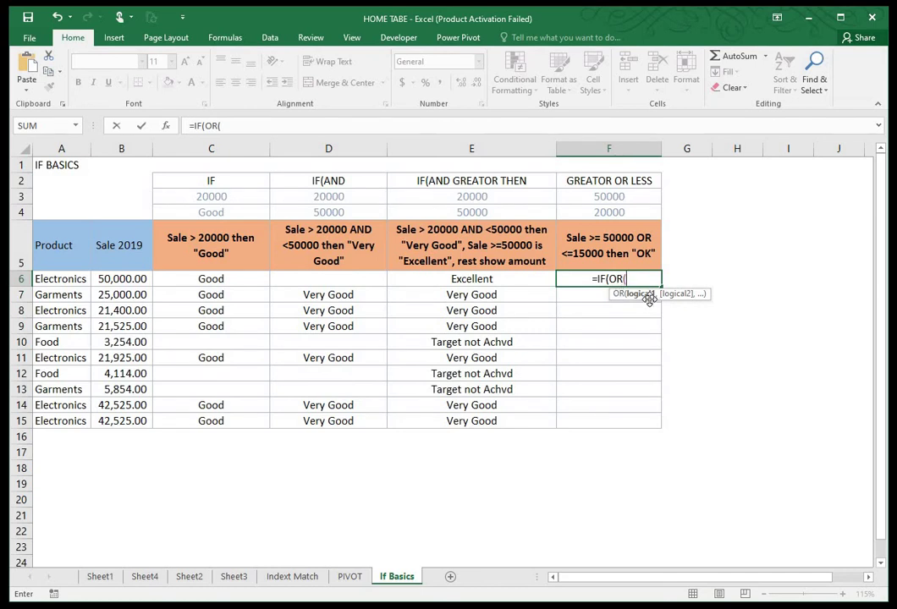
Add B6>=$F$3 as the first OR condition in the F6 formula, with F3 as an absolute reference.
click(110, 278)
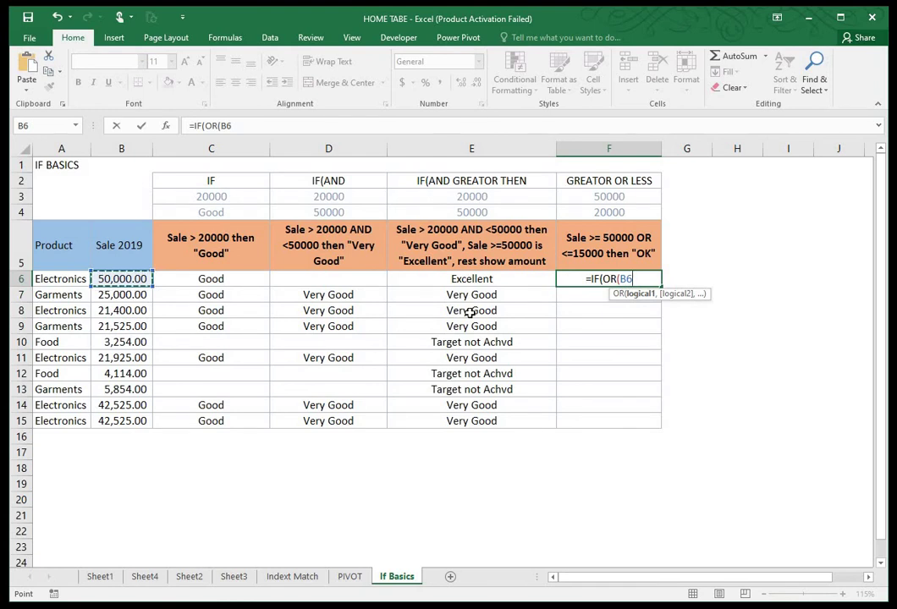
text(>)
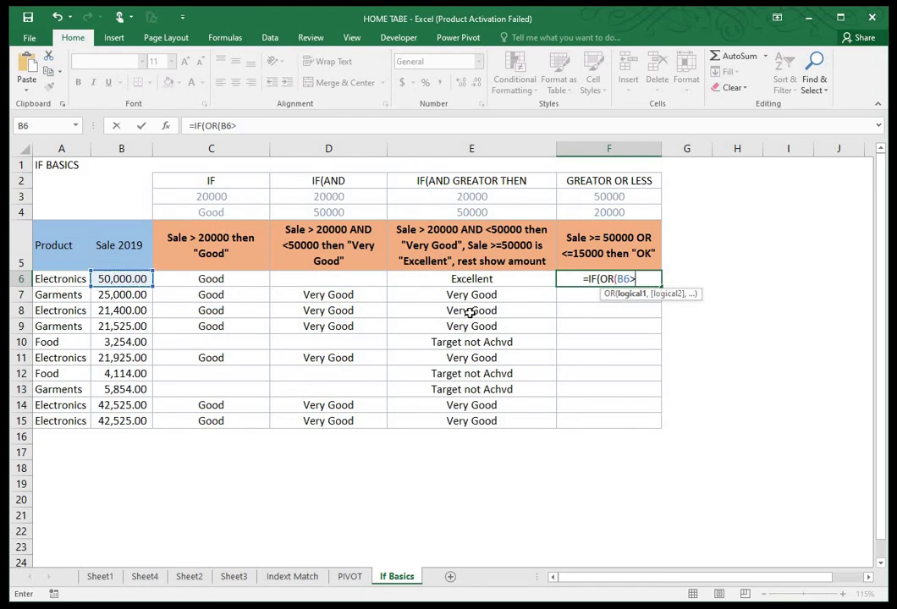
text(=)
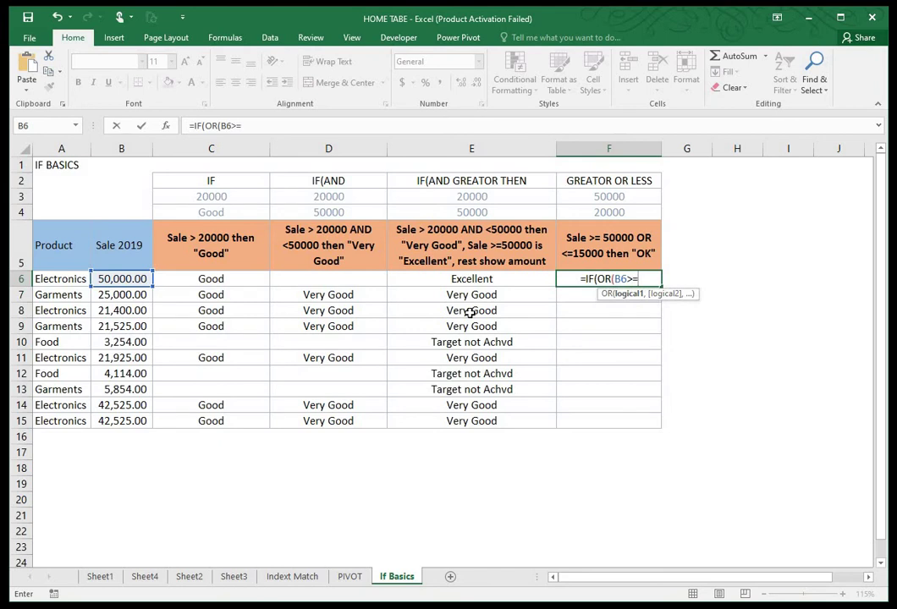
click(623, 198)
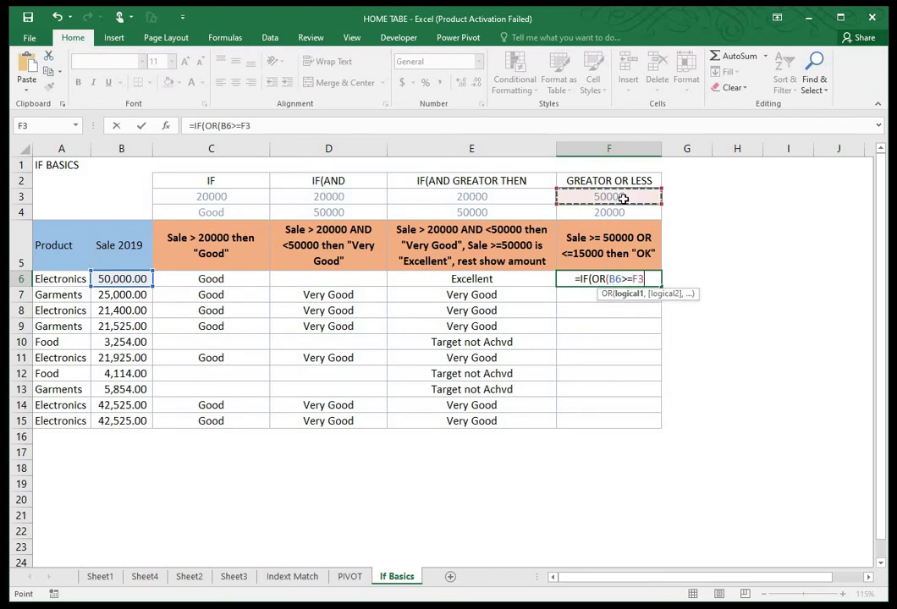
key(F4)
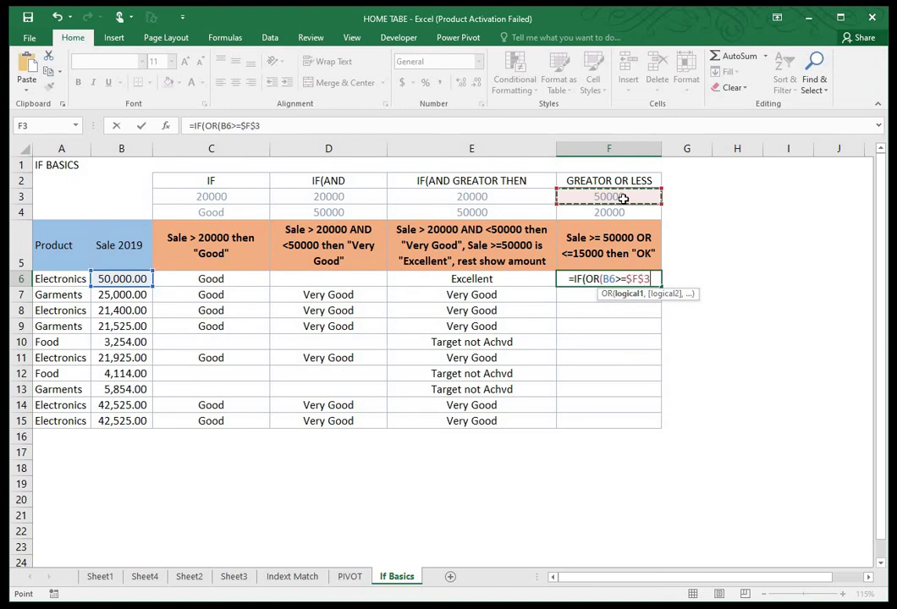
key(F8)
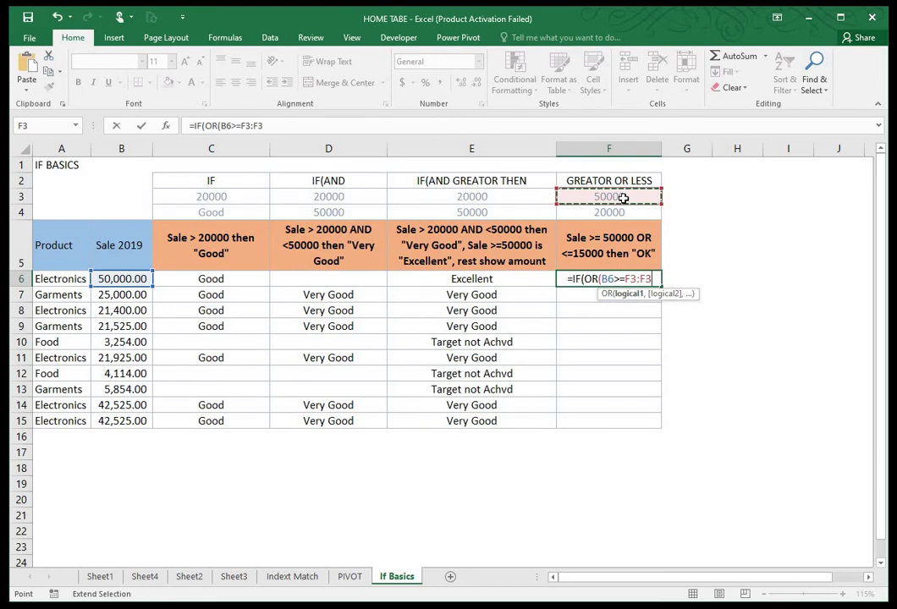
key(BackSpace)
key(BackSpace)
key(BackSpace)
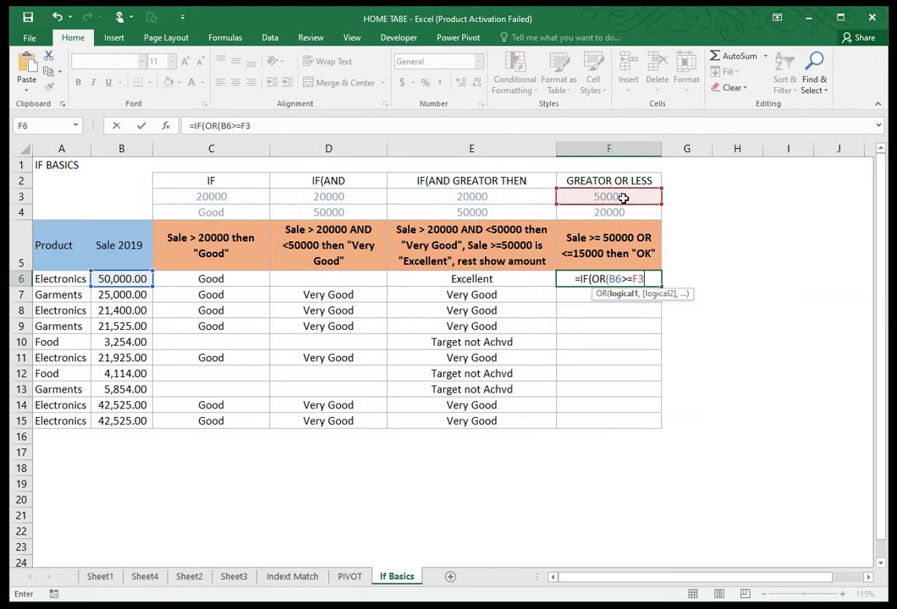
key(F4)
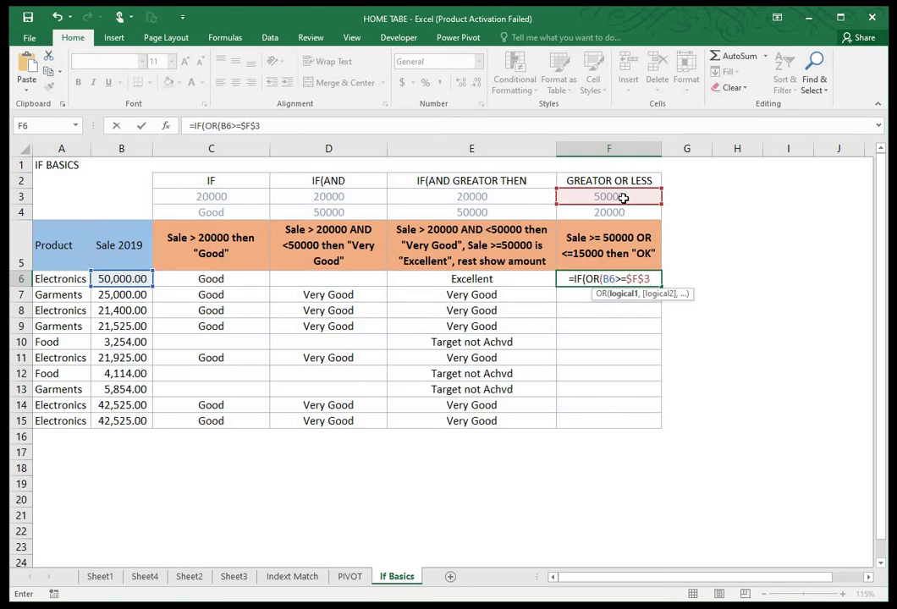
Add B6<=$F$4 as the second OR condition in the F6 formula, with F4 as an absolute reference.
text(,)
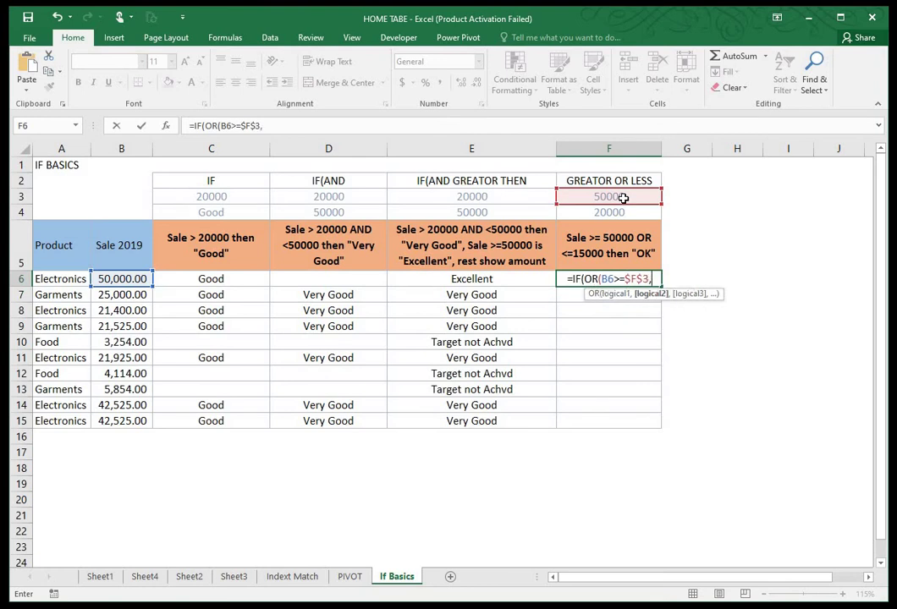
click(125, 279)
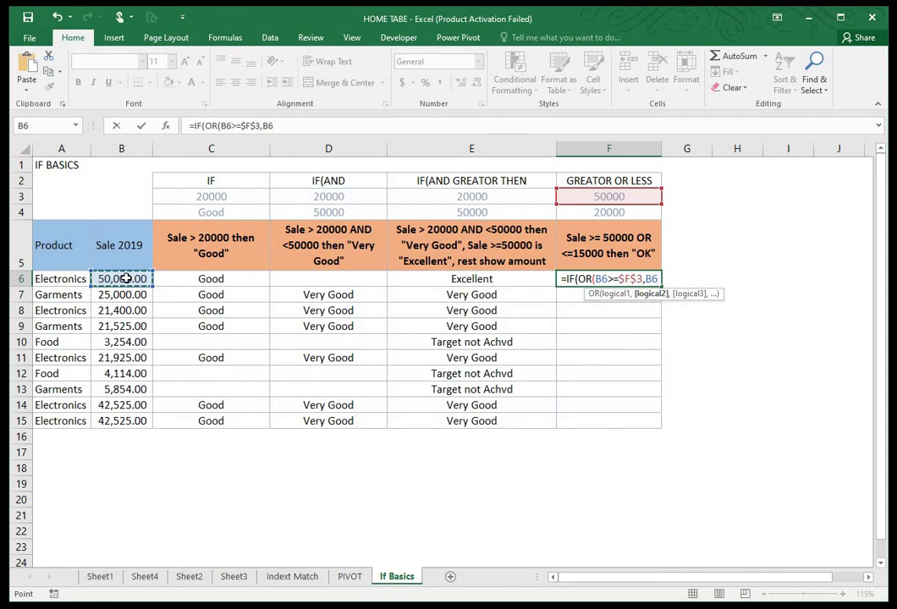
text(<)
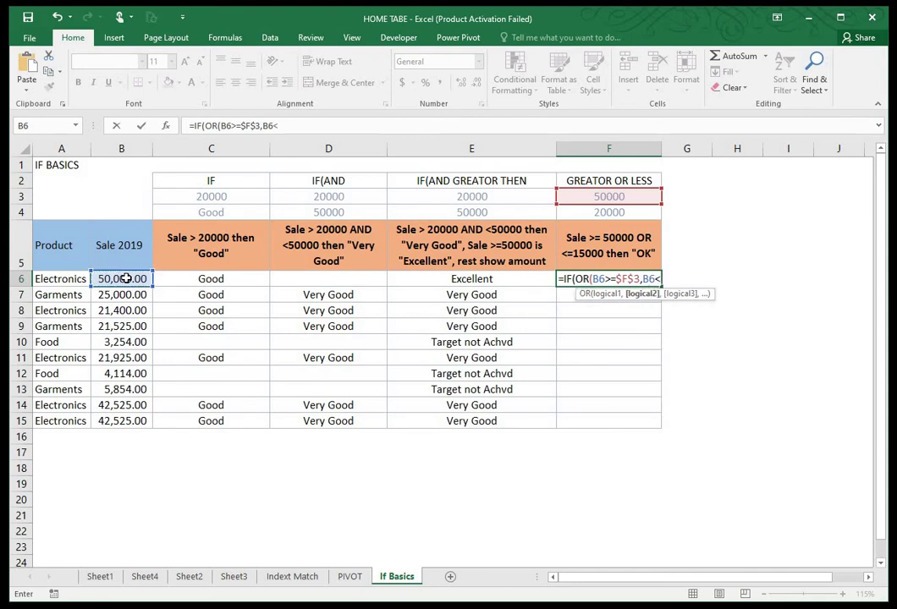
text(=)
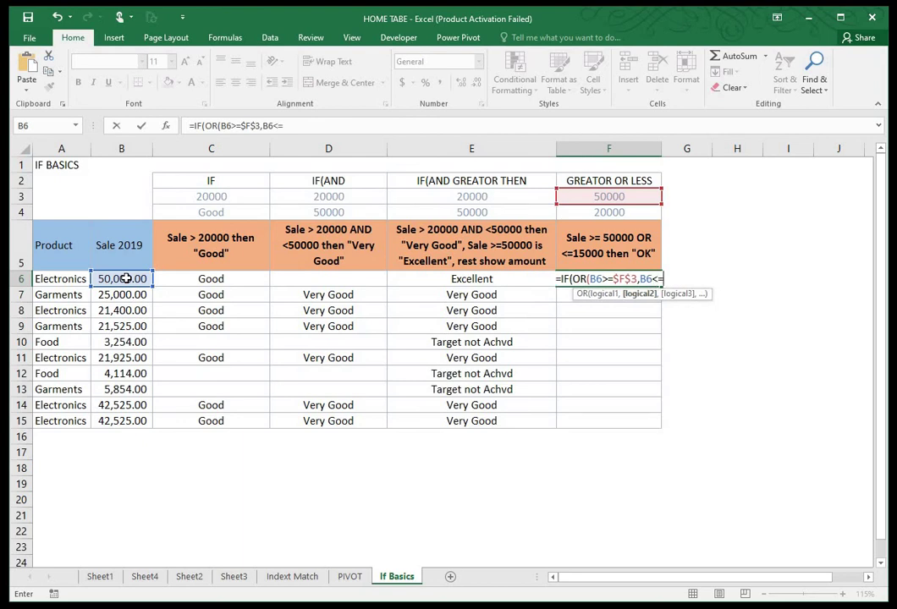
click(593, 214)
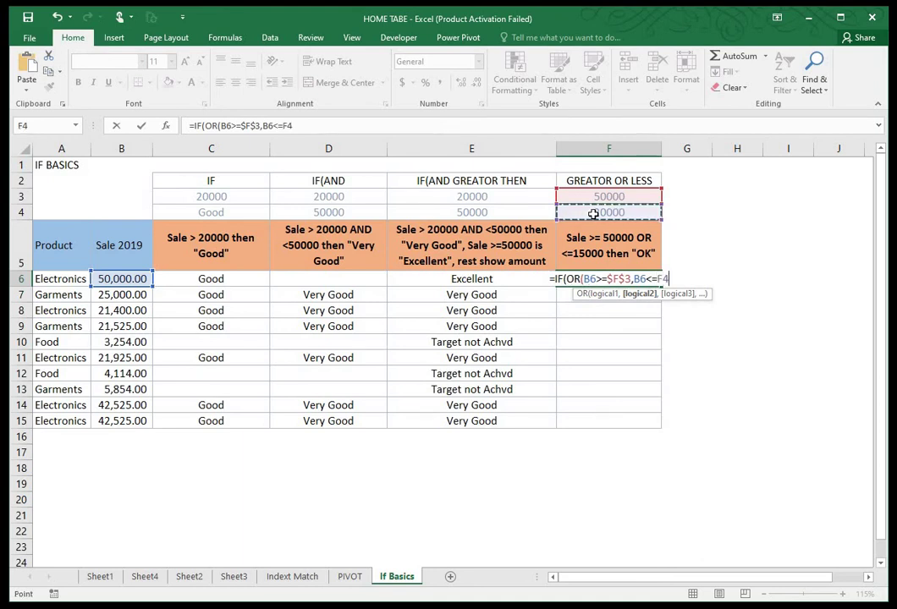
key(F4)
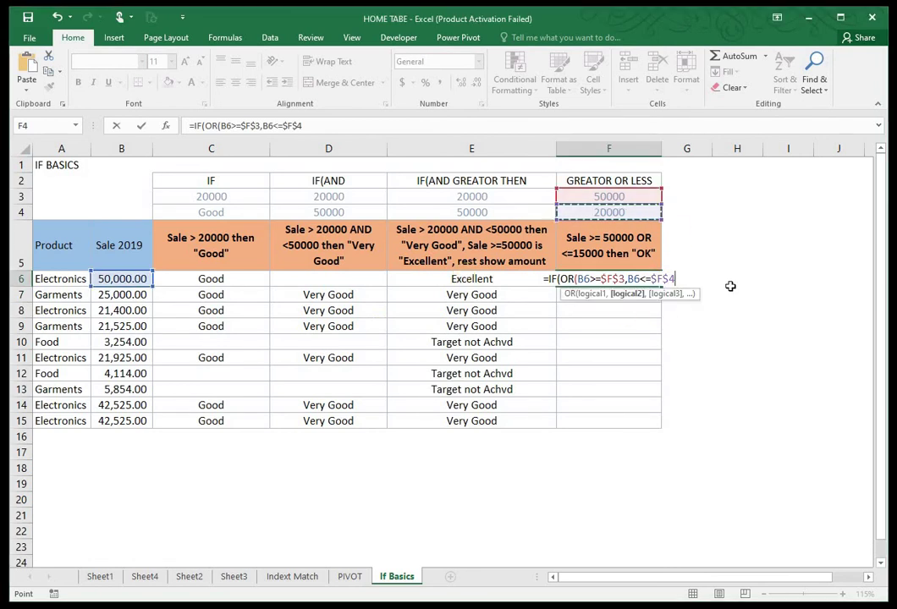
Complete the F6 formula with "OK" as the value if true and an empty string as the value if false, and enter it.
text(),)
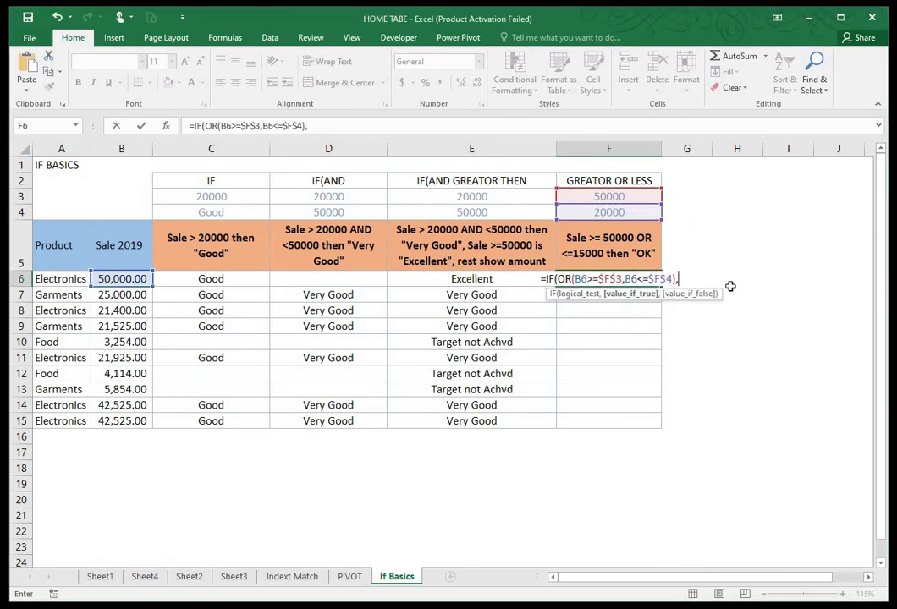
text(")
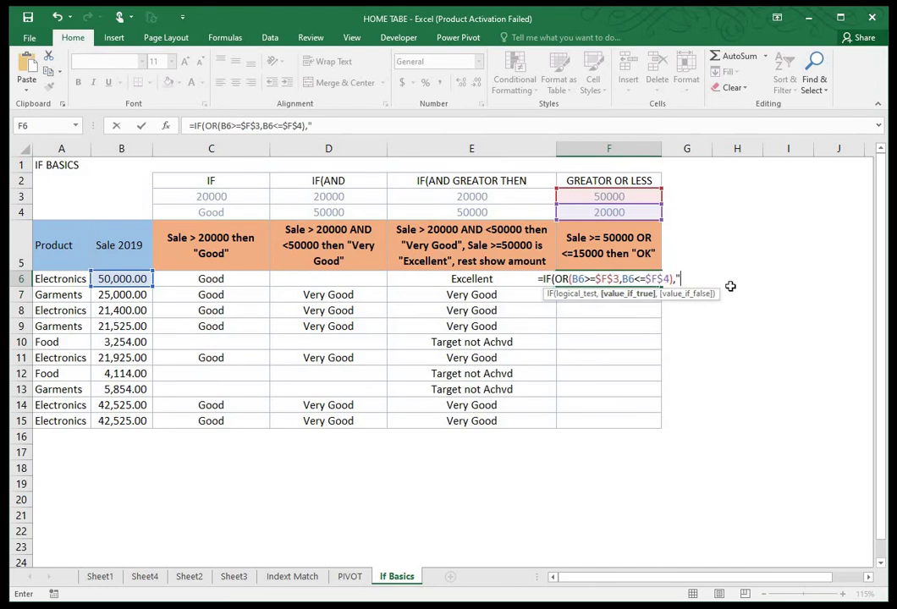
text(O)
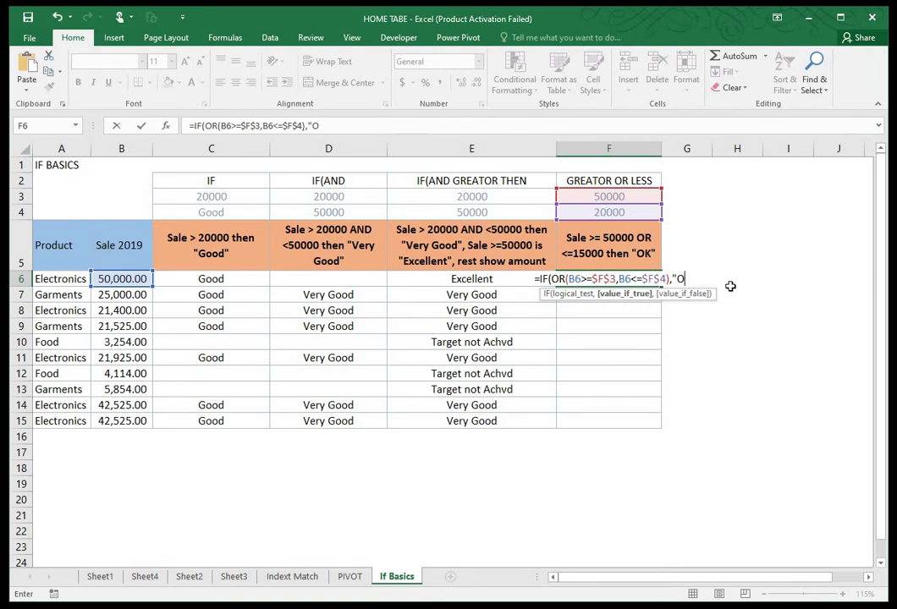
text(K")
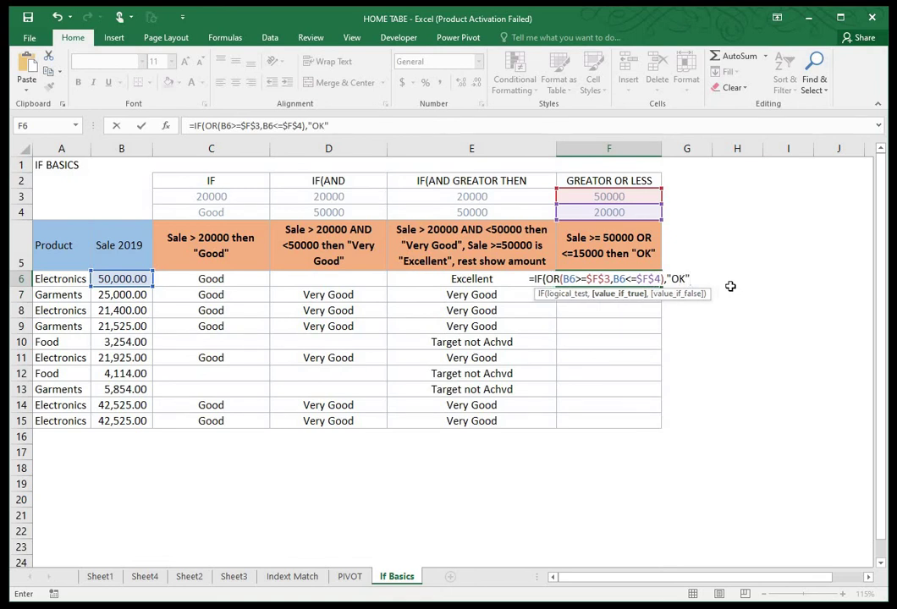
text(,"")
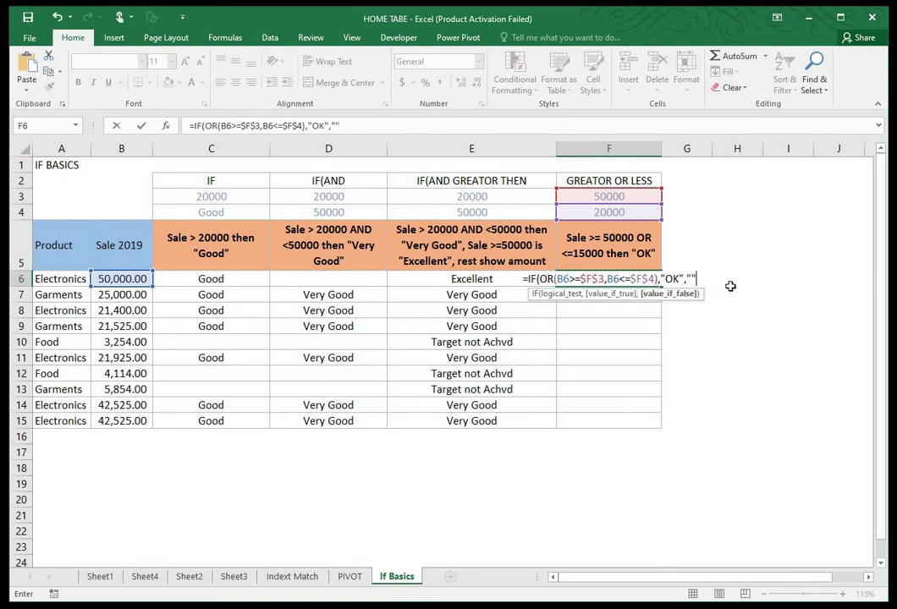
text())
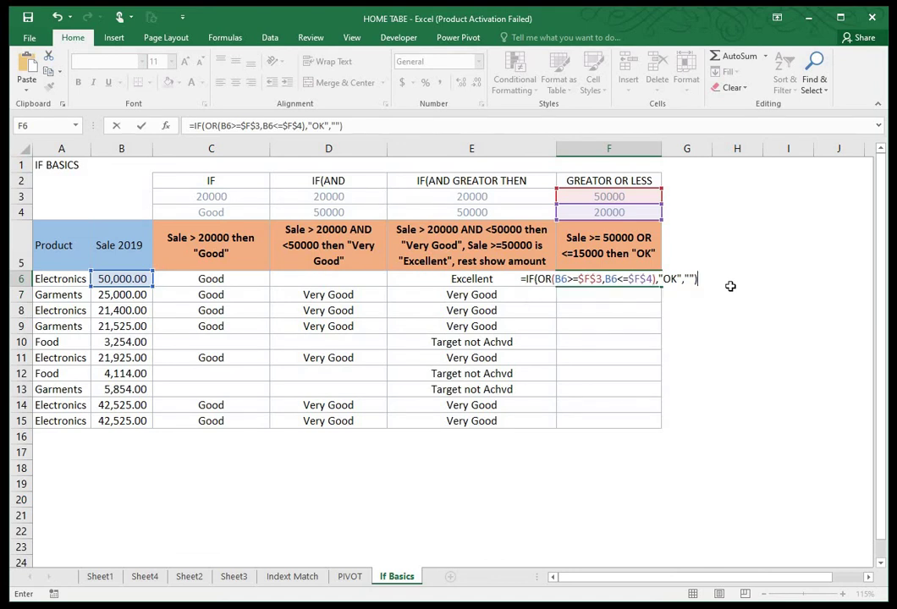
key(Return)
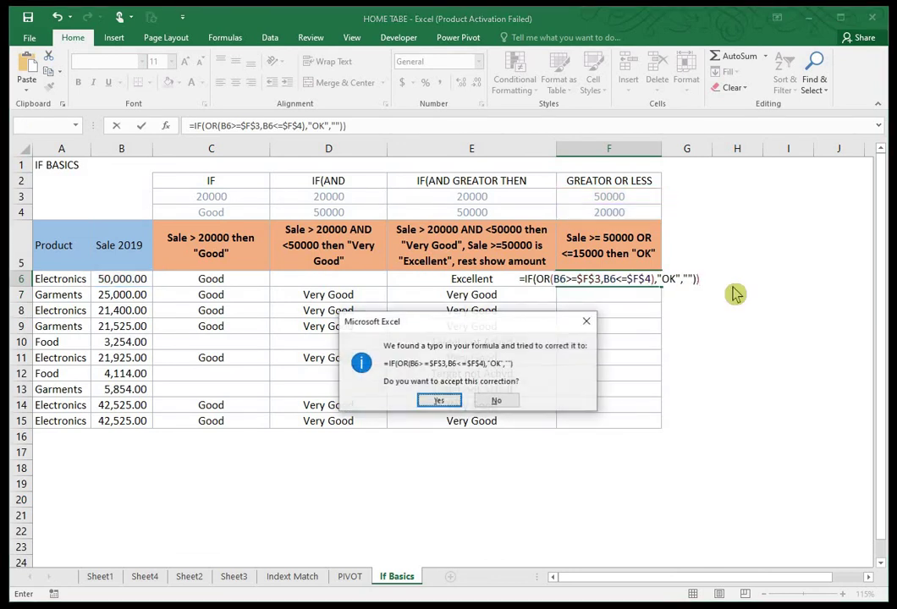
key(Return)
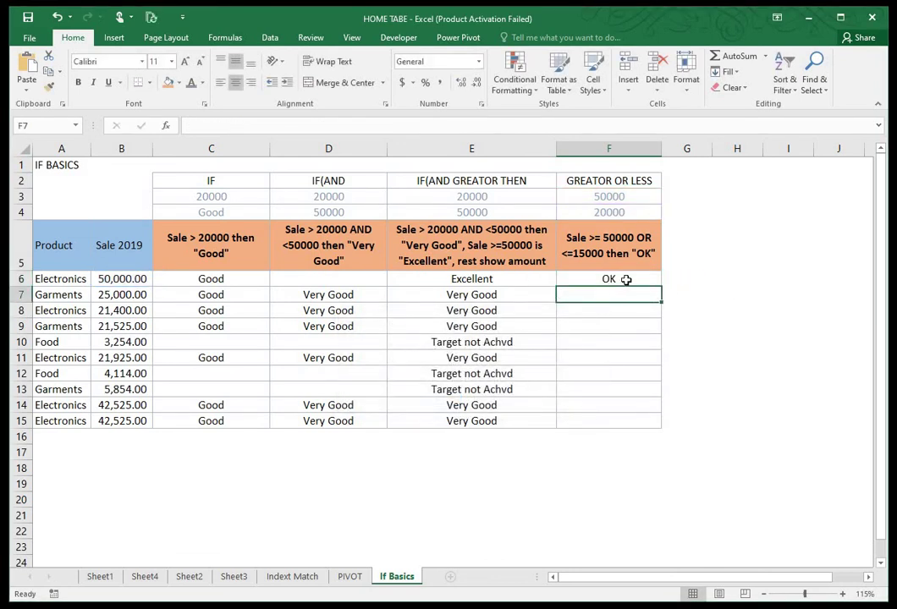
Fill the IF(OR) formula from F6 down the column through F15.
click(626, 281)
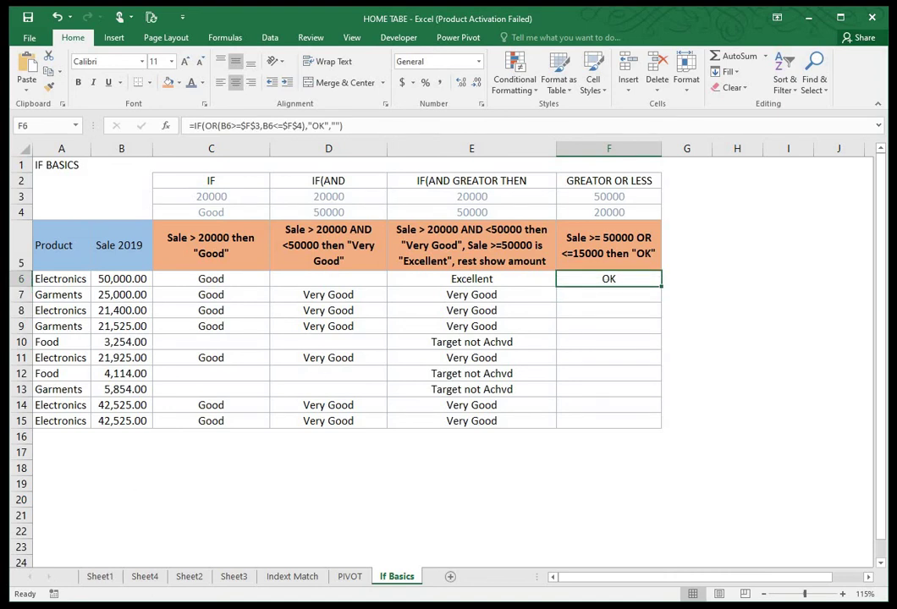
double_click(662, 286)
click(646, 282)
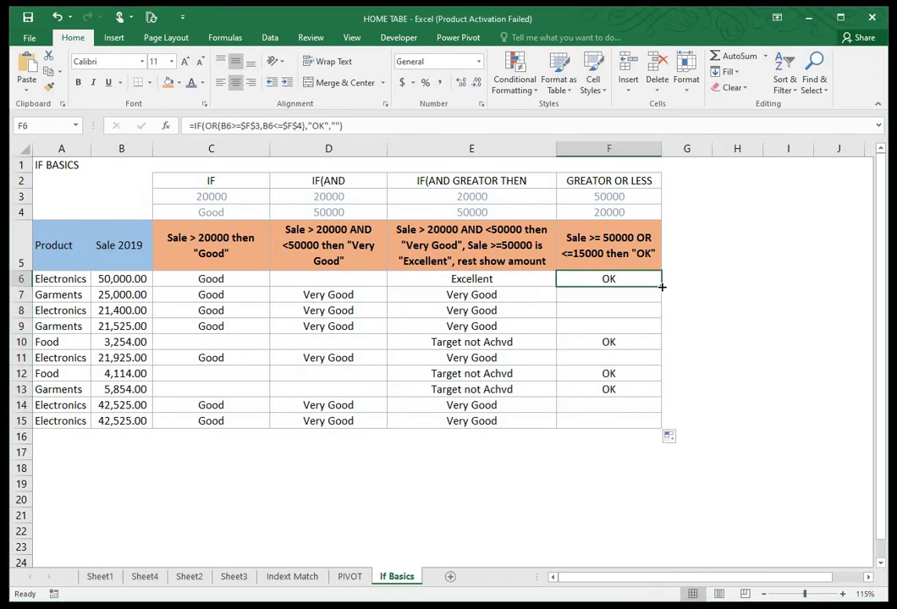
key(ctrl+shift+Down)
Inspect the F6 formula and compare the sales with the column F results in rows 6, 10, 12 and 13.
click(618, 281)
key(F2)
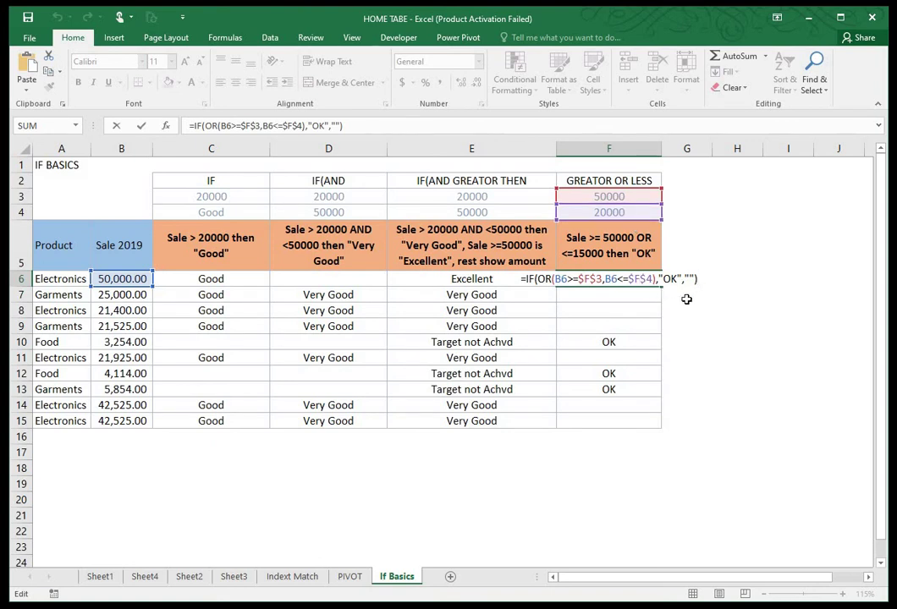
key(ctrl+Return)
click(147, 277)
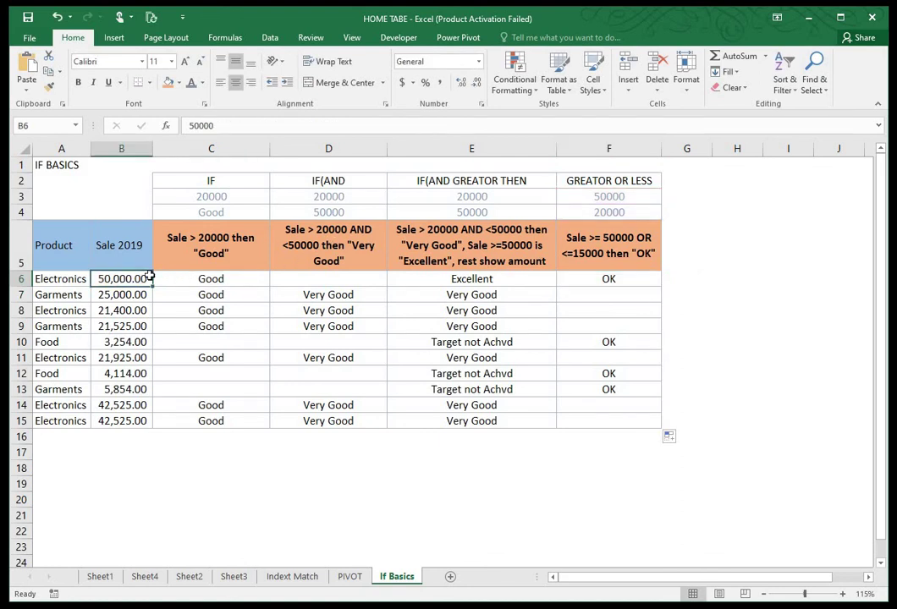
drag(148, 276, 580, 284)
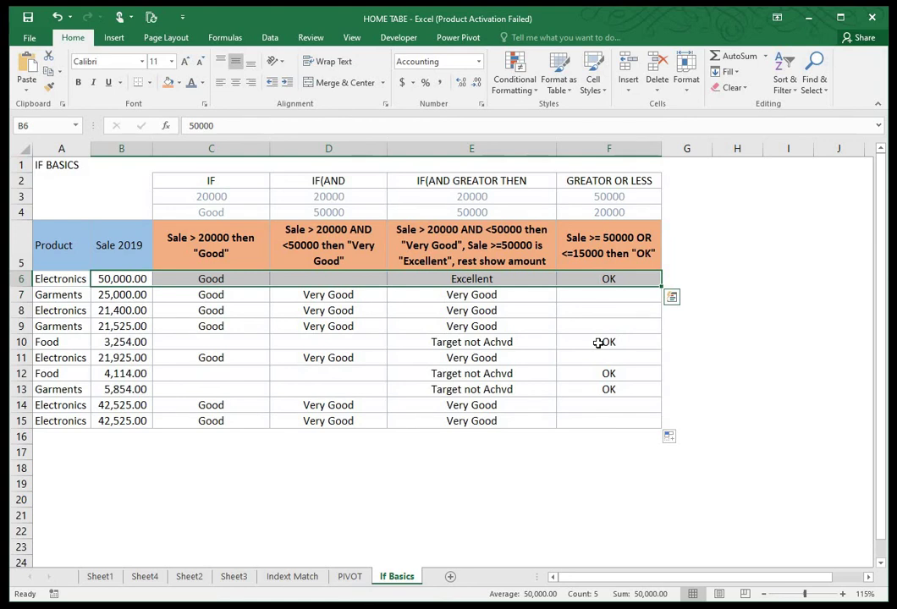
drag(598, 343, 584, 374)
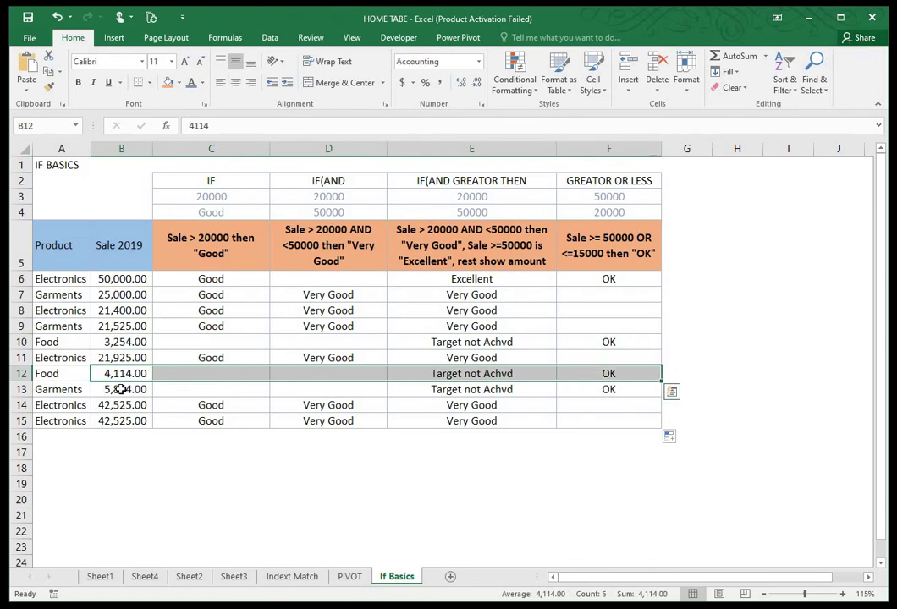
drag(123, 390, 601, 387)
click(600, 387)
click(605, 278)
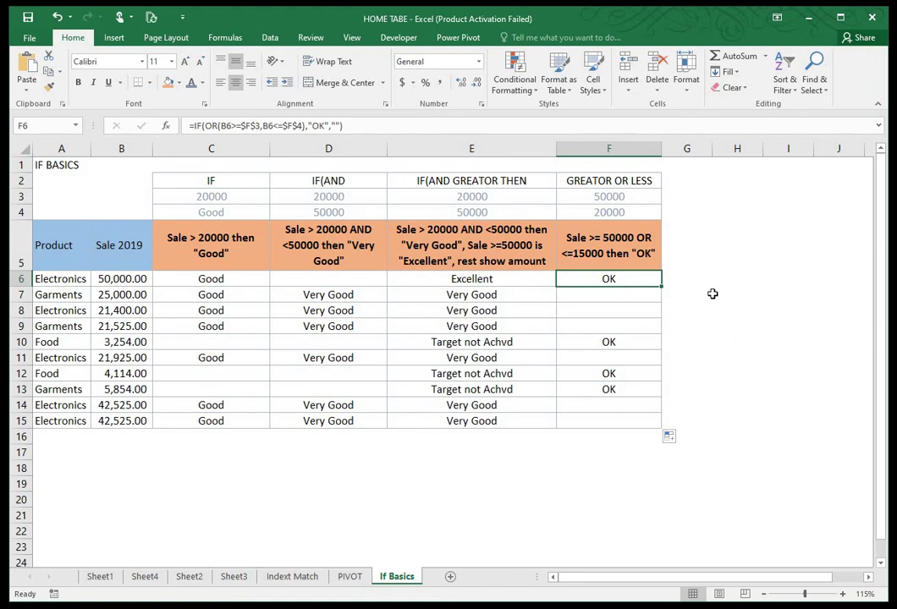
Review the C6 formula and the completed IF columns across C5:F15.
click(239, 277)
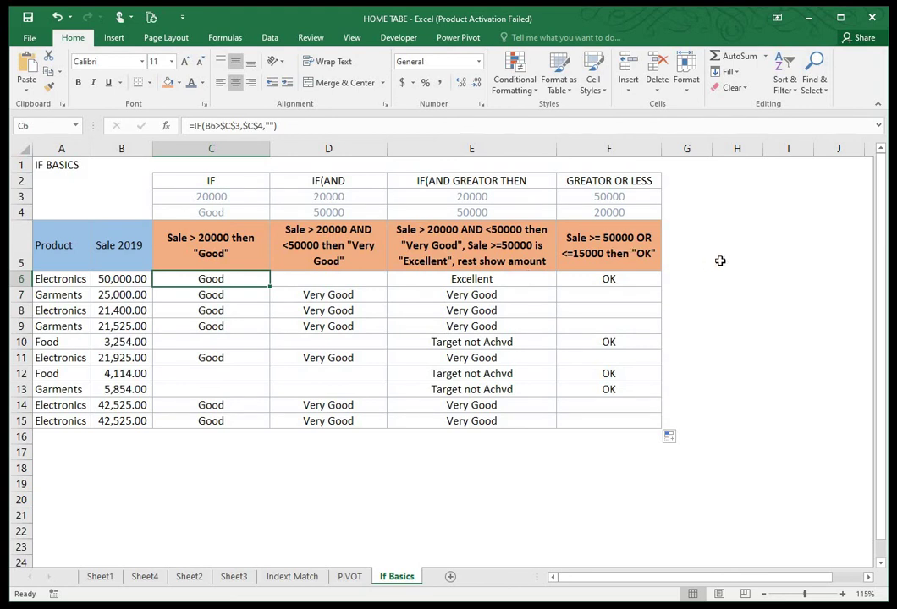
drag(195, 237, 633, 422)
click(460, 469)
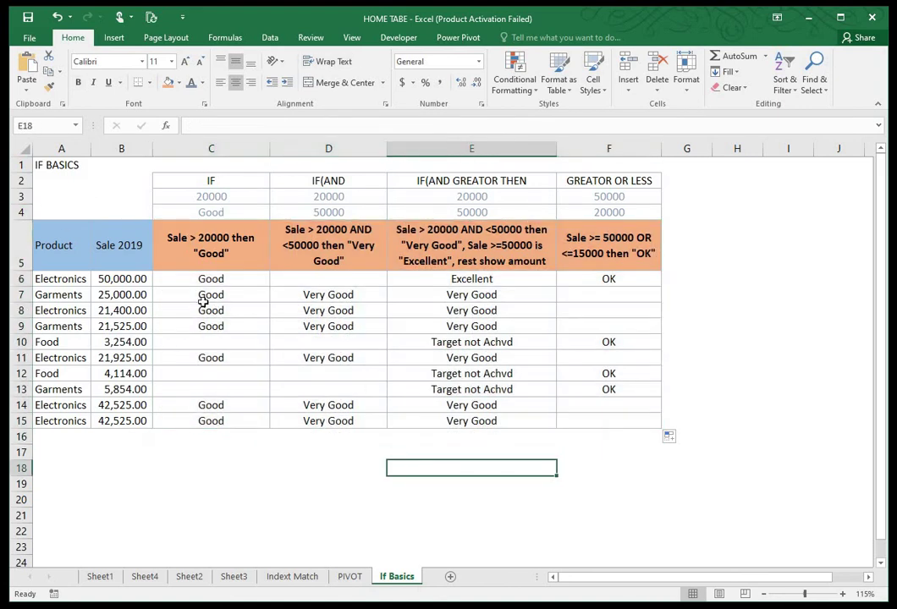